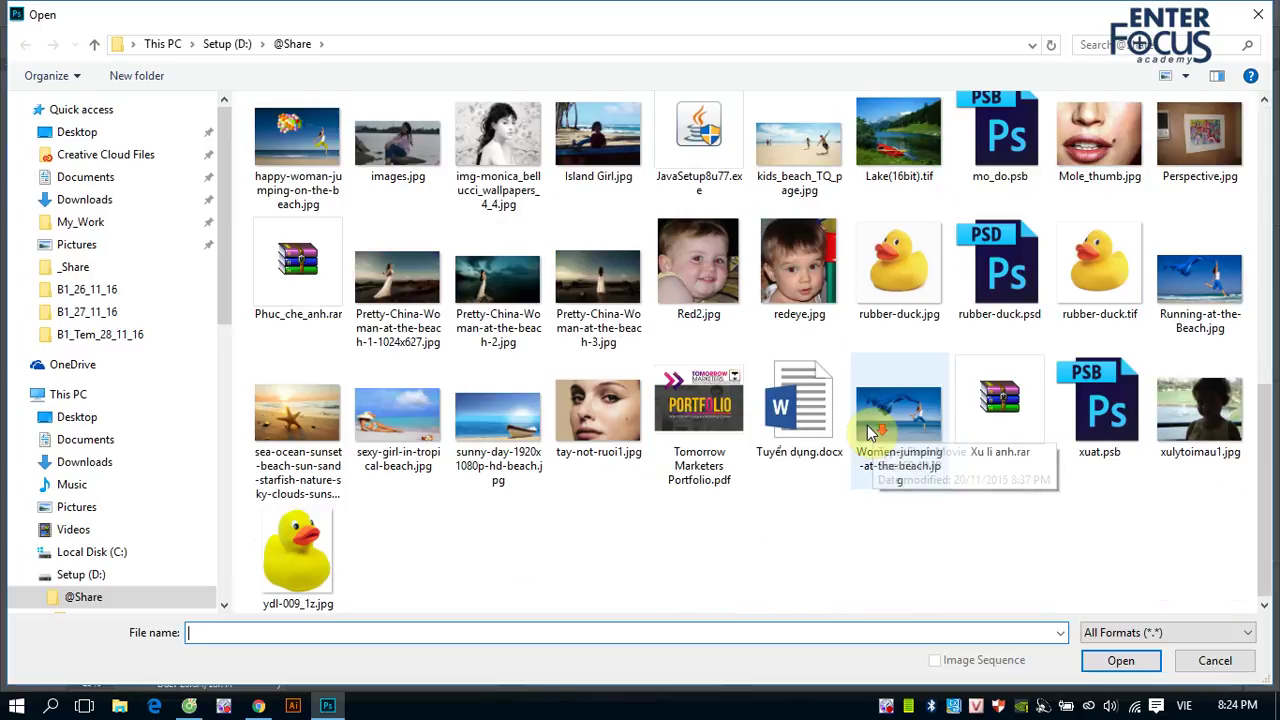
Open Women-jumping-at-the-beach.jpg as a second document.
scroll(853, 598, "up", 2)
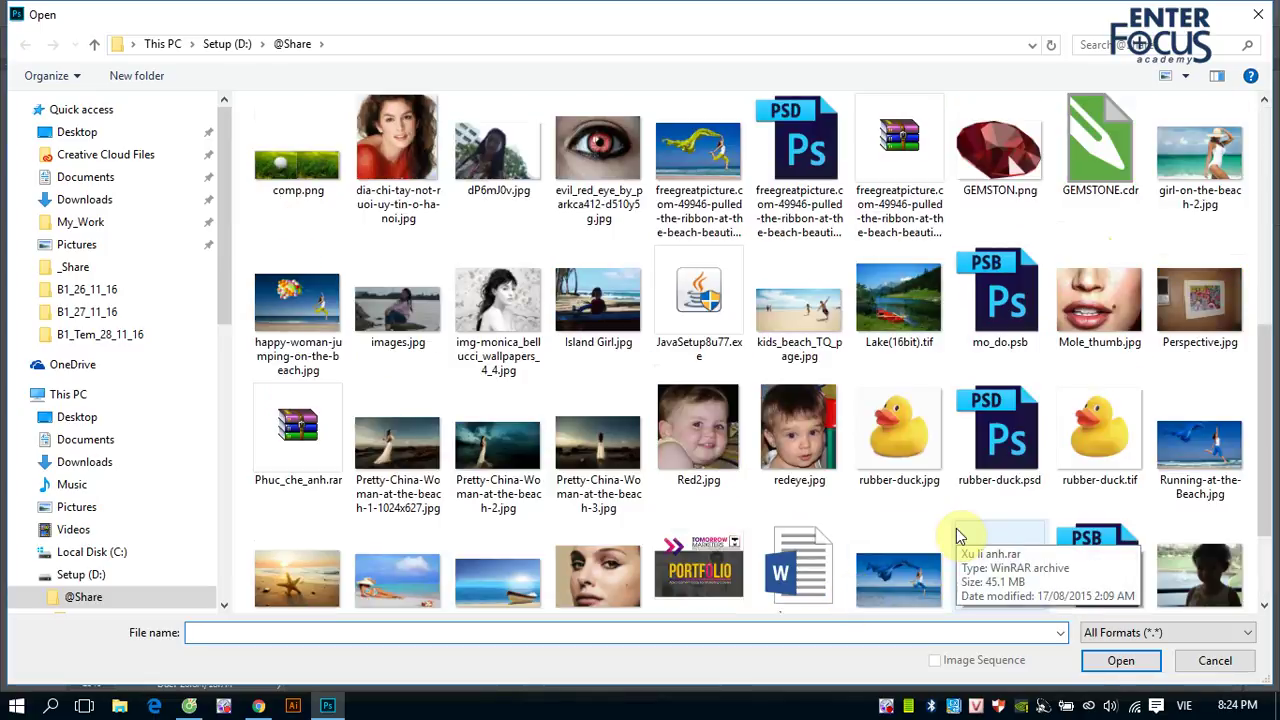
left_click(899, 578)
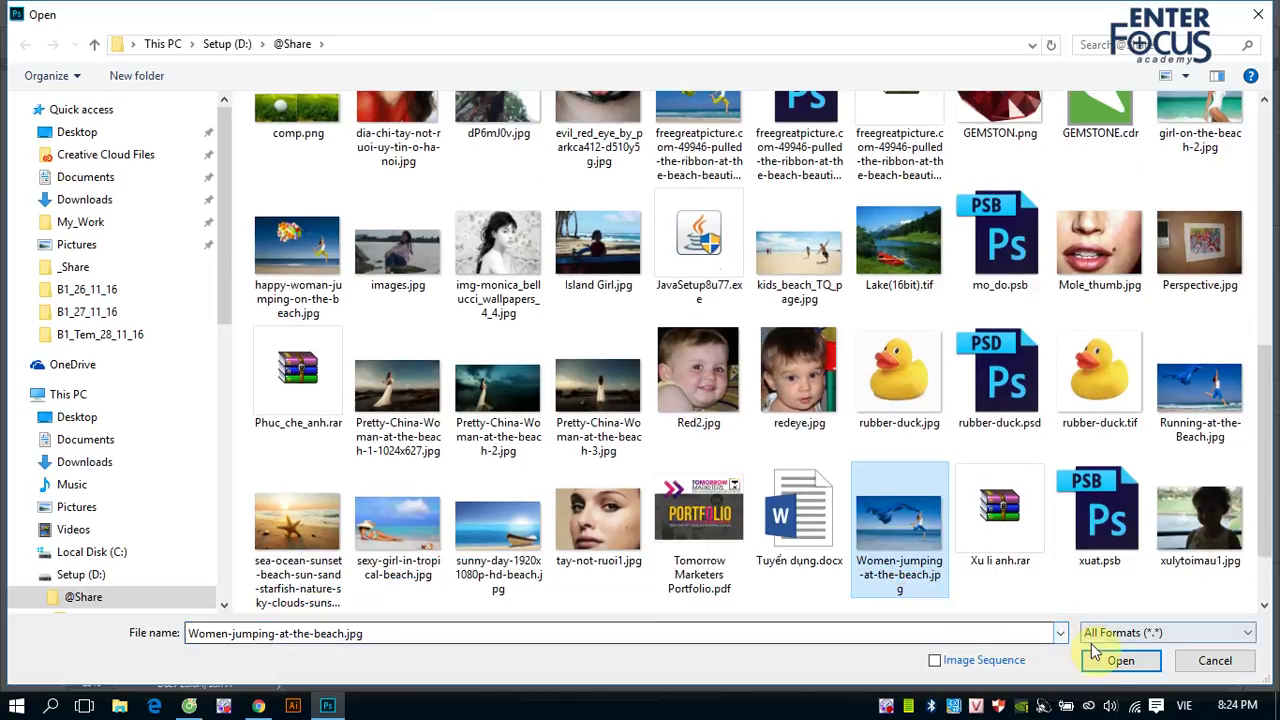
left_click(1118, 660)
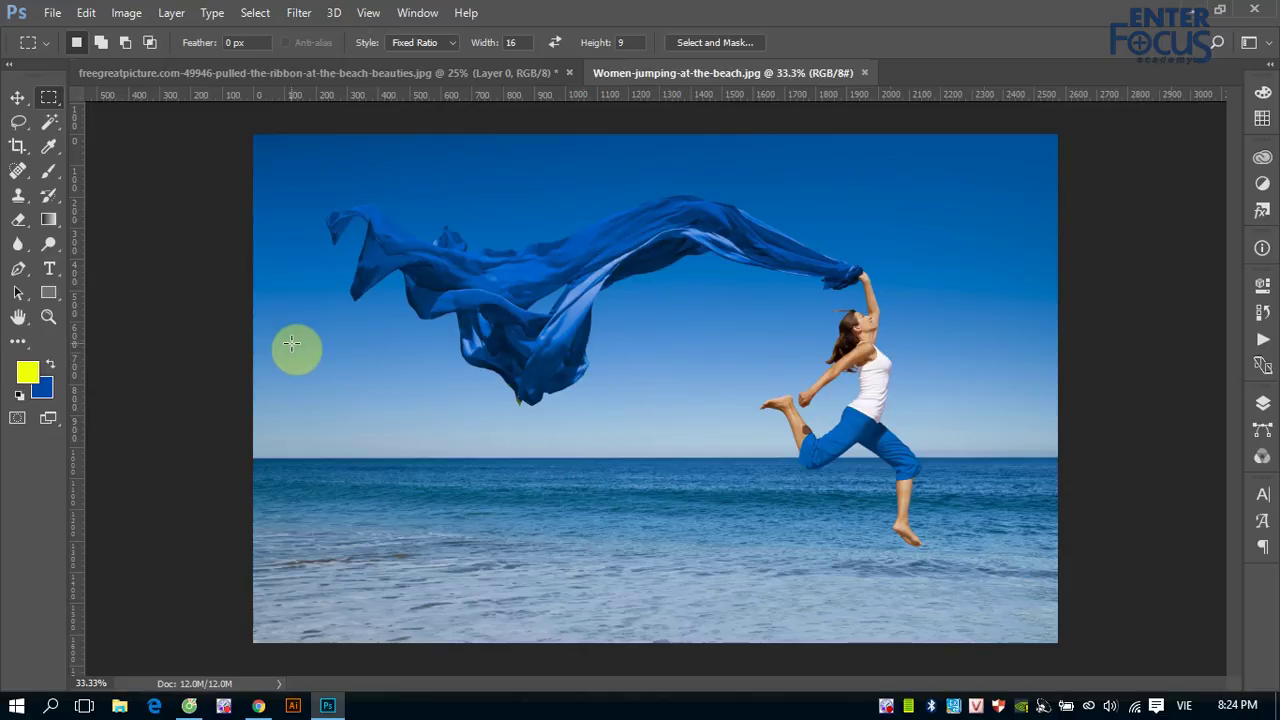
Put a crop frame around the whole beach photo and show the crop Ratio presets.
left_click(24, 152)
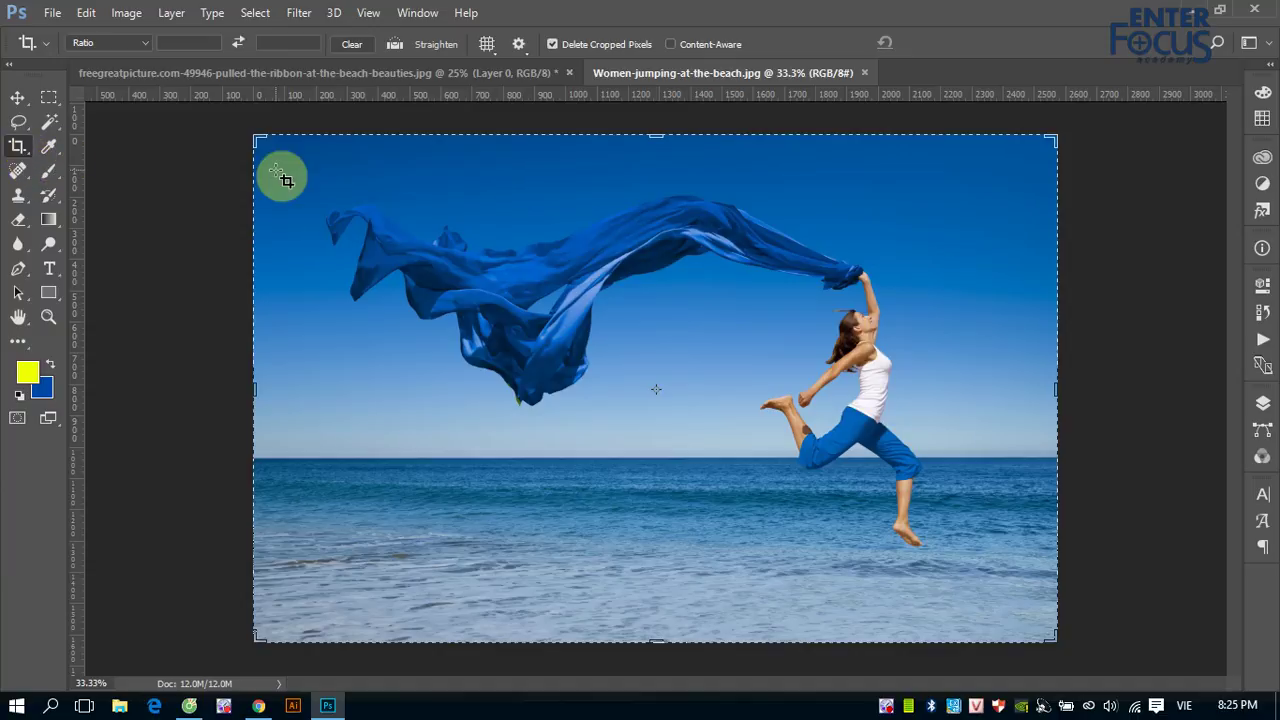
left_click(18, 100)
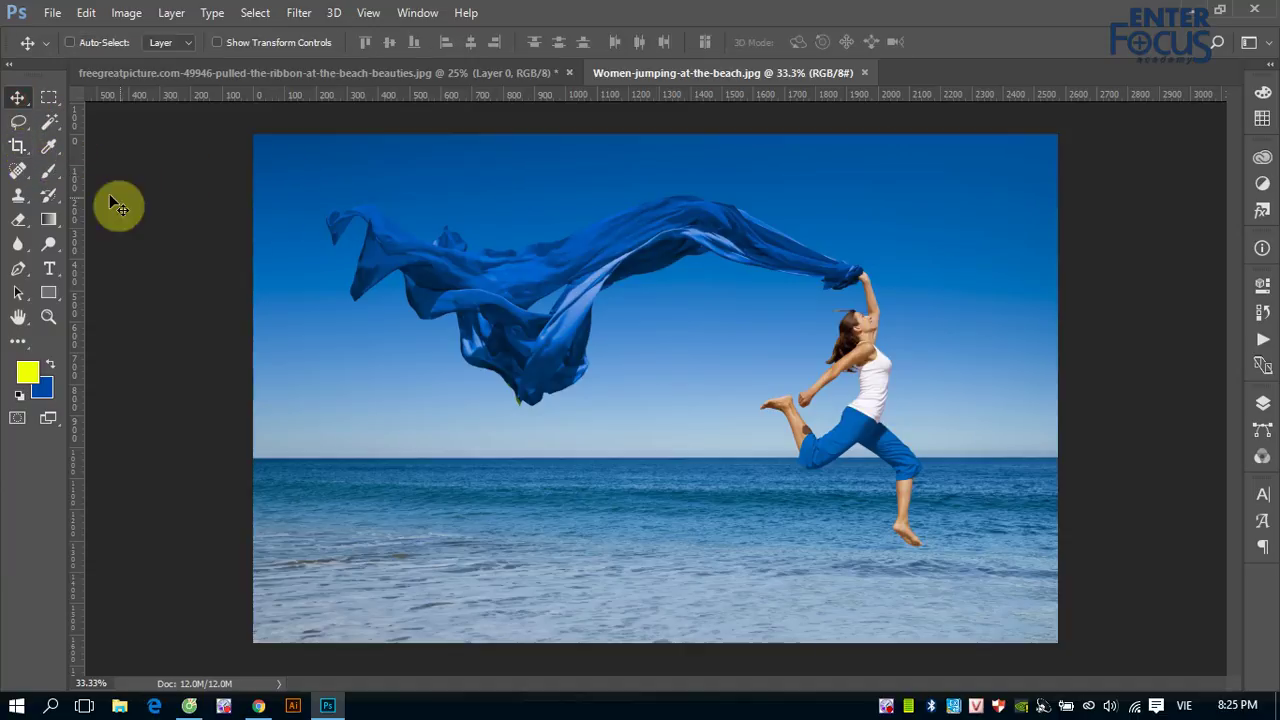
left_click(18, 147)
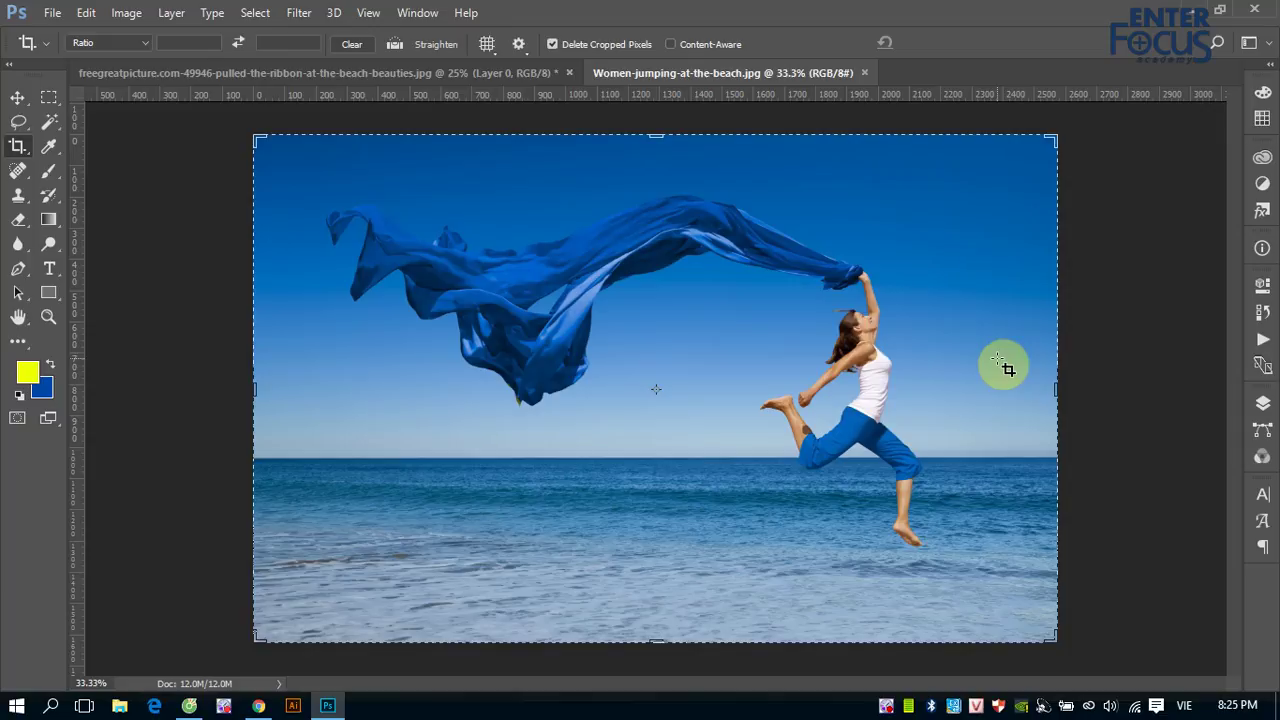
left_click(148, 43)
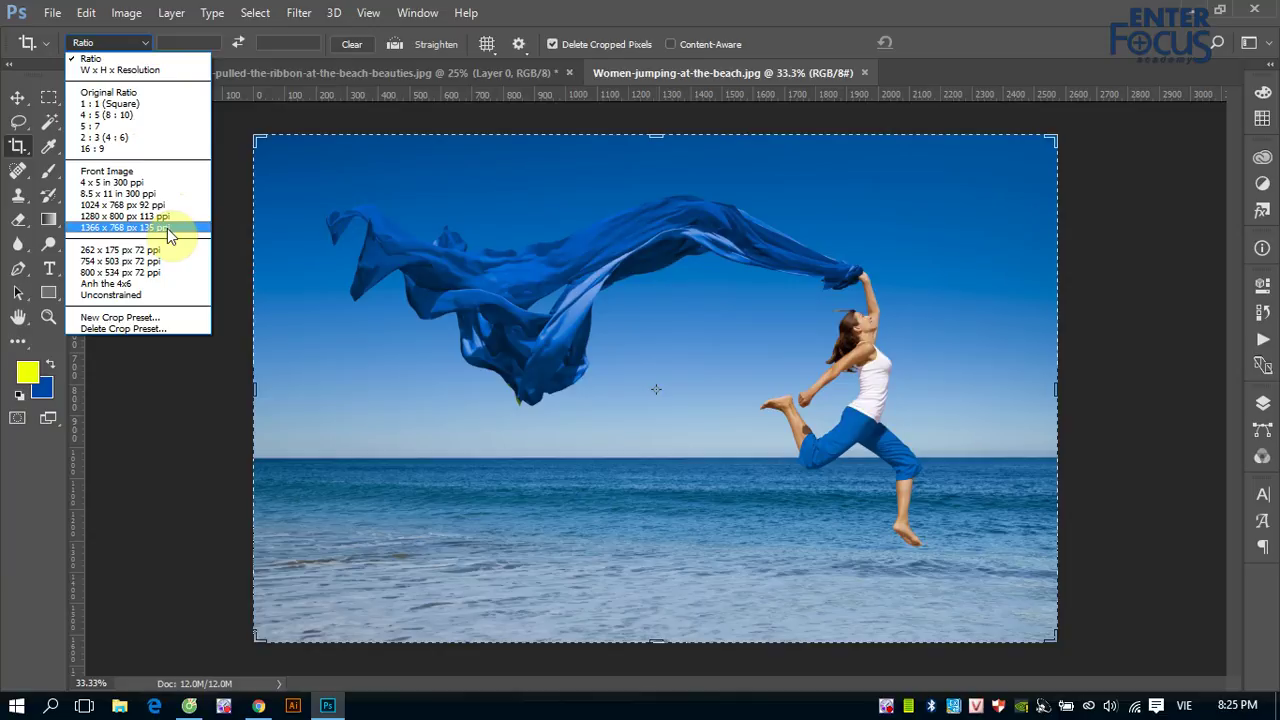
Set the crop to Unconstrained and pull its edges in around the woman, about 1863 px wide.
left_click(98, 296)
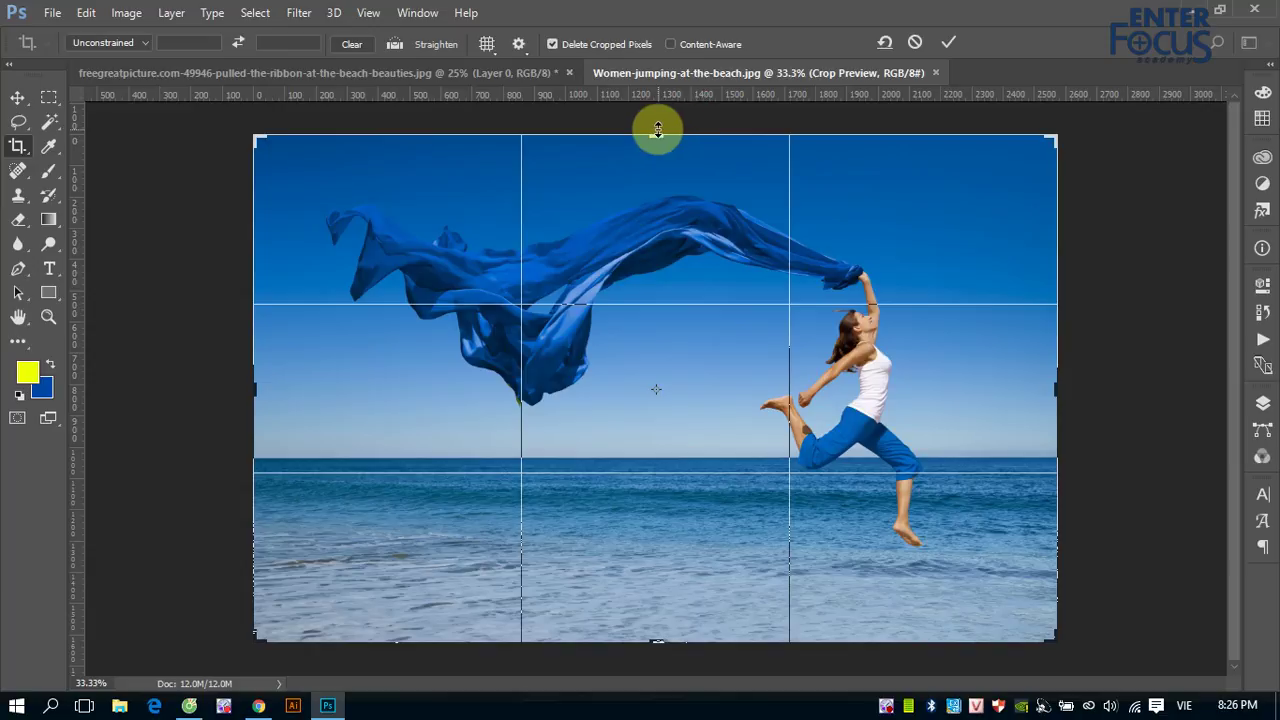
left_click_drag(660, 133, 651, 163)
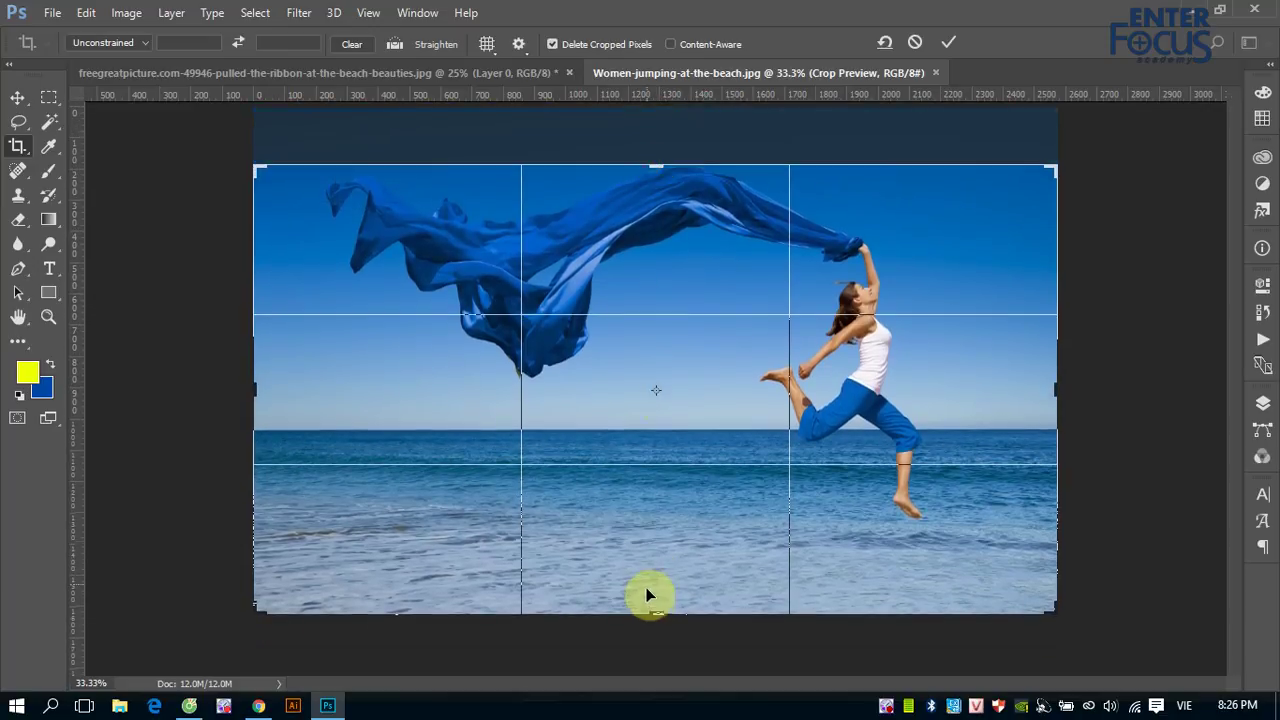
left_click_drag(655, 622, 654, 531)
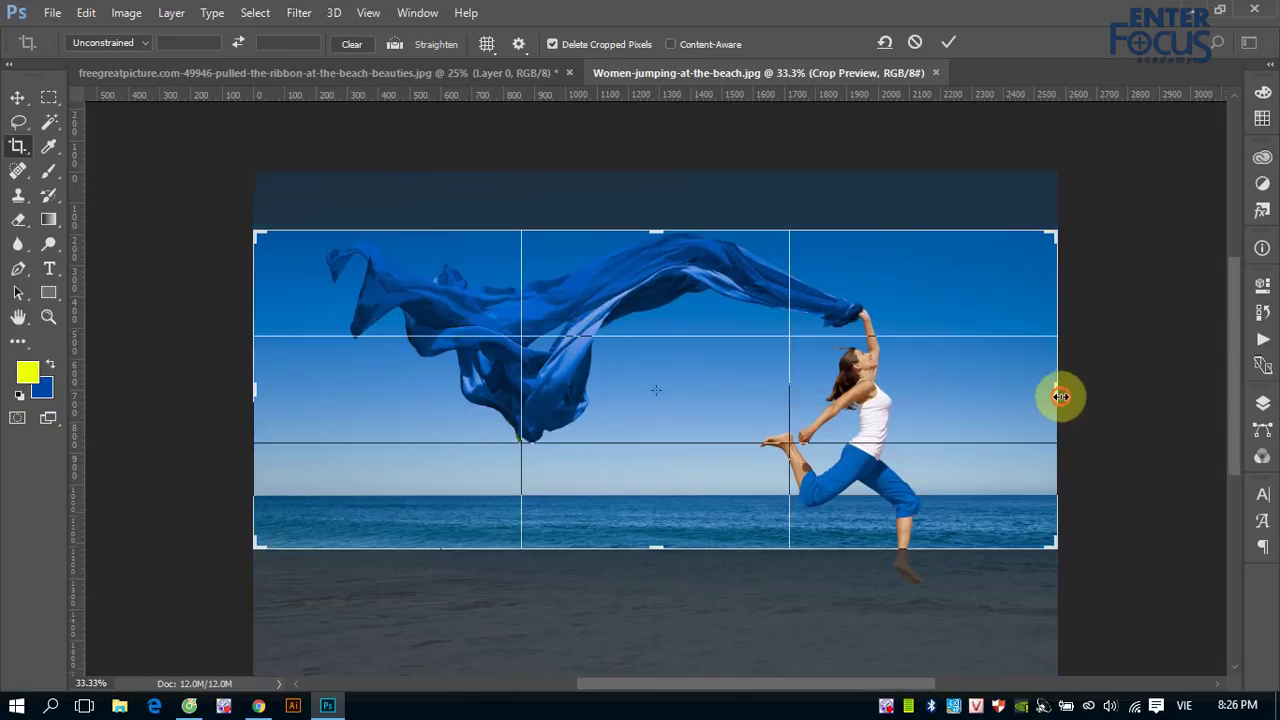
left_click_drag(1058, 390, 1022, 388)
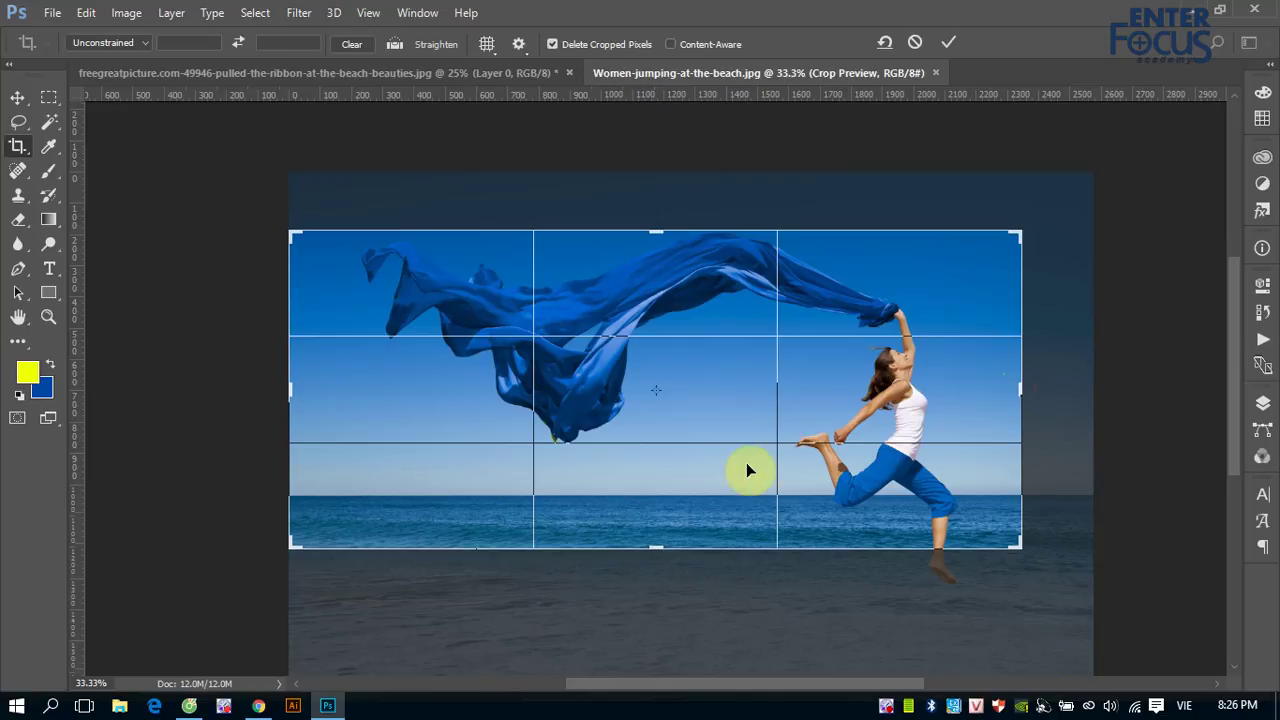
mouse_move(654, 547)
left_mouse_down()
mouse_move(648, 597)
mouse_move(648, 585)
left_mouse_up()
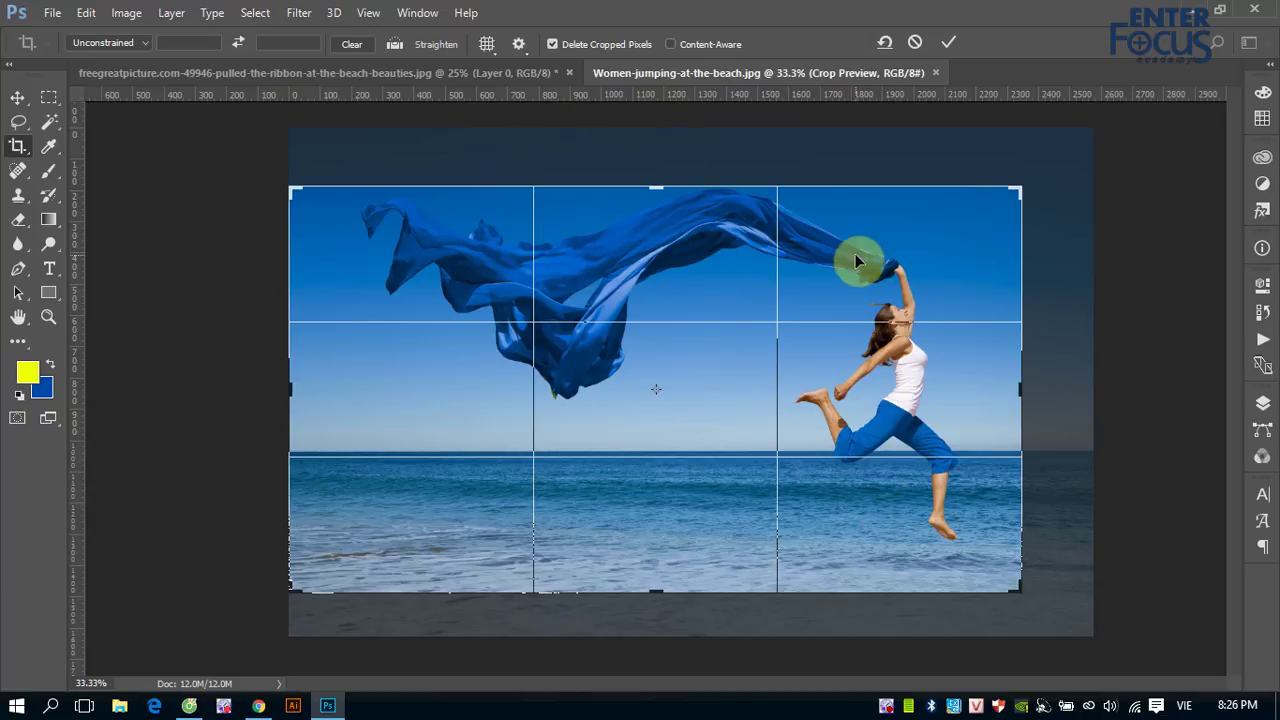
left_click_drag(1020, 388, 1058, 388)
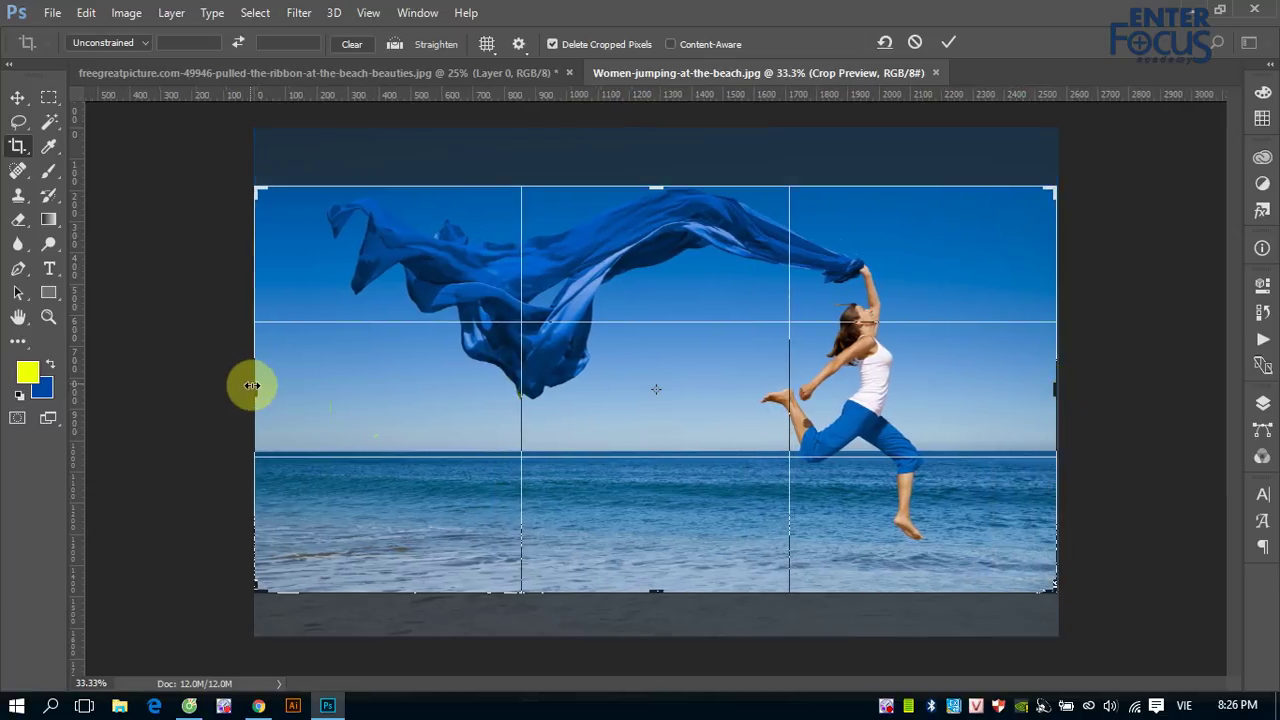
left_click_drag(254, 387, 362, 401)
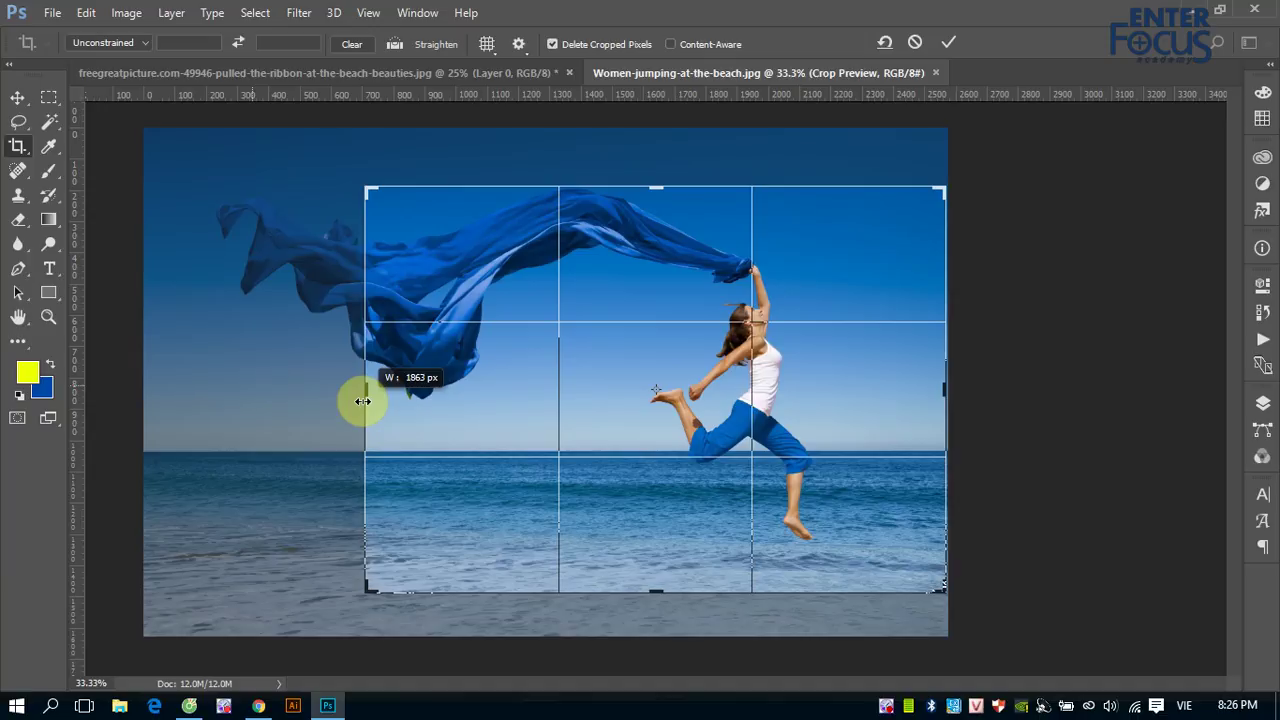
Fine-tune the crop's left edge to drop the scarf's trailing end, then commit the crop.
left_click_drag(362, 401, 362, 401)
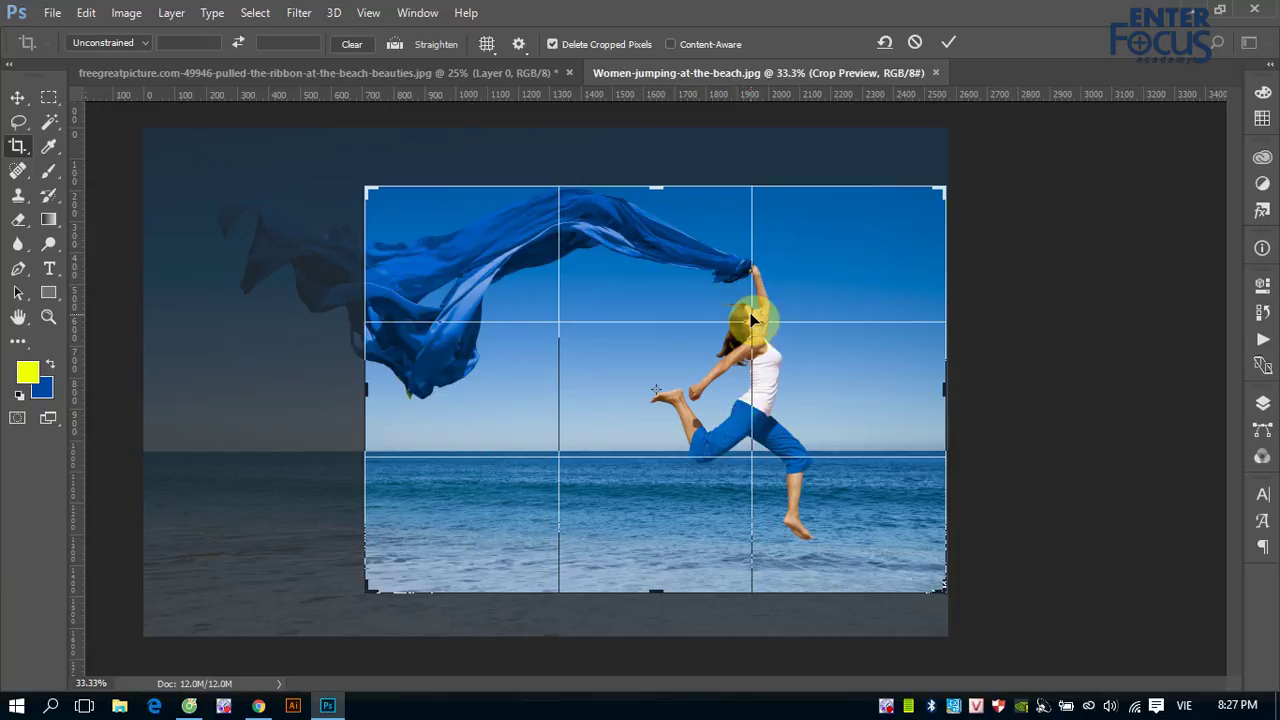
mouse_move(366, 389)
left_mouse_down()
mouse_move(292, 384)
mouse_move(372, 390)
left_mouse_up()
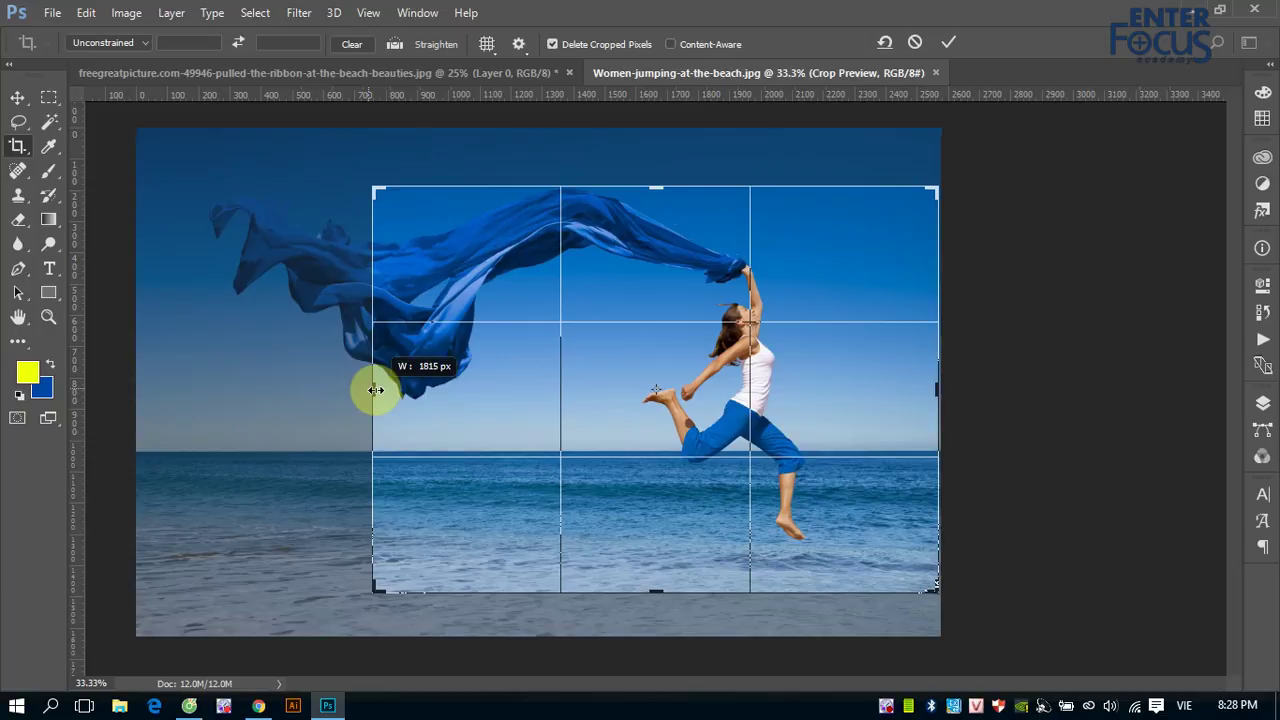
left_click_drag(372, 390, 376, 390)
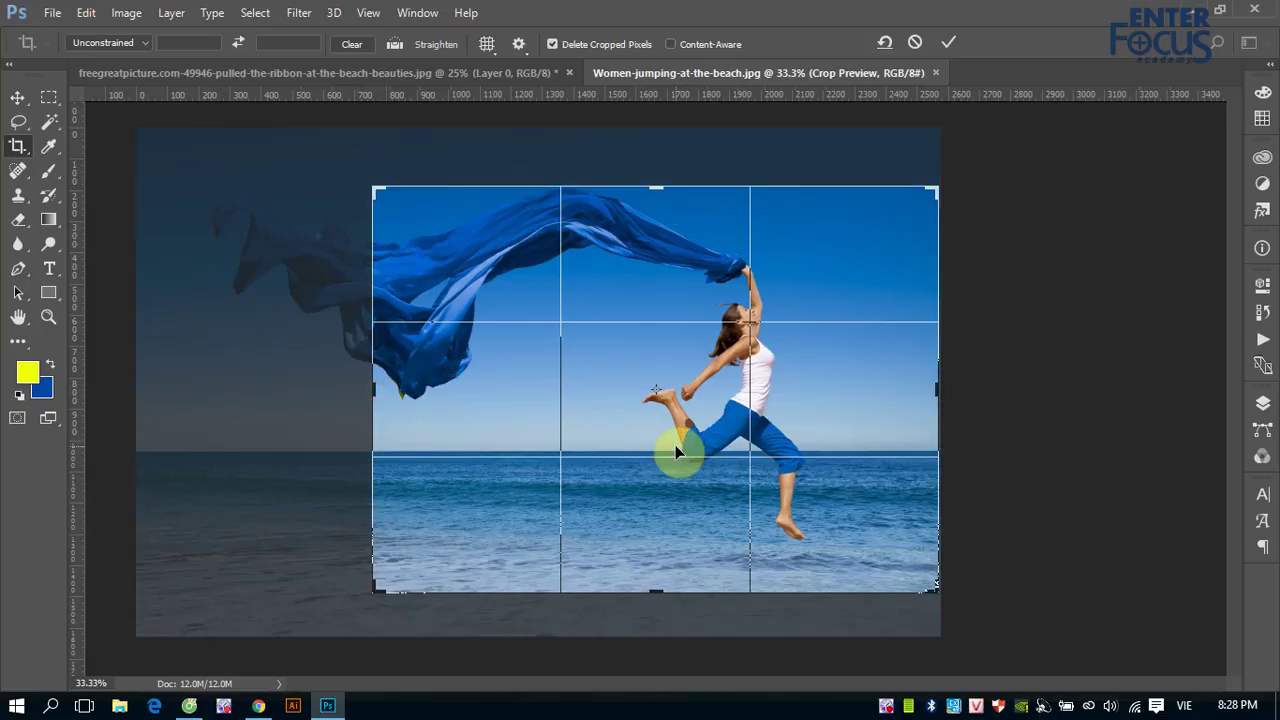
key("Return")
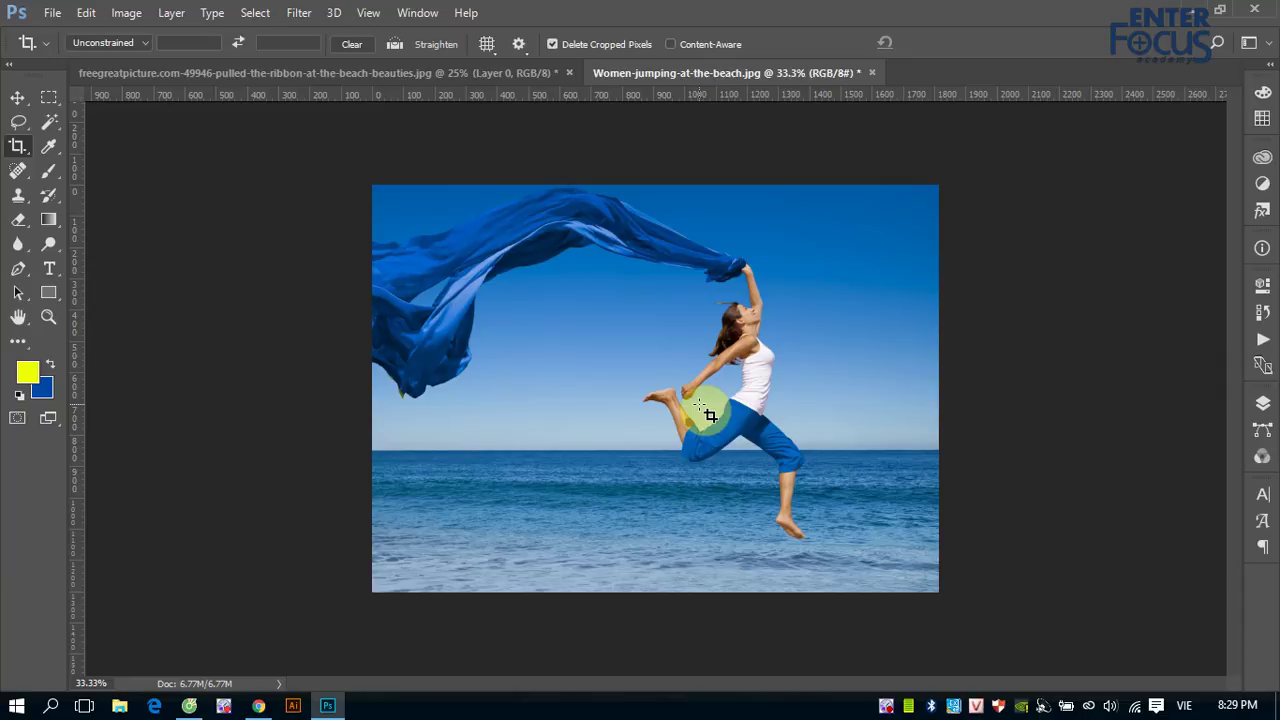
Show the crop size and ratio presets list over the cropped photo.
left_click(145, 44)
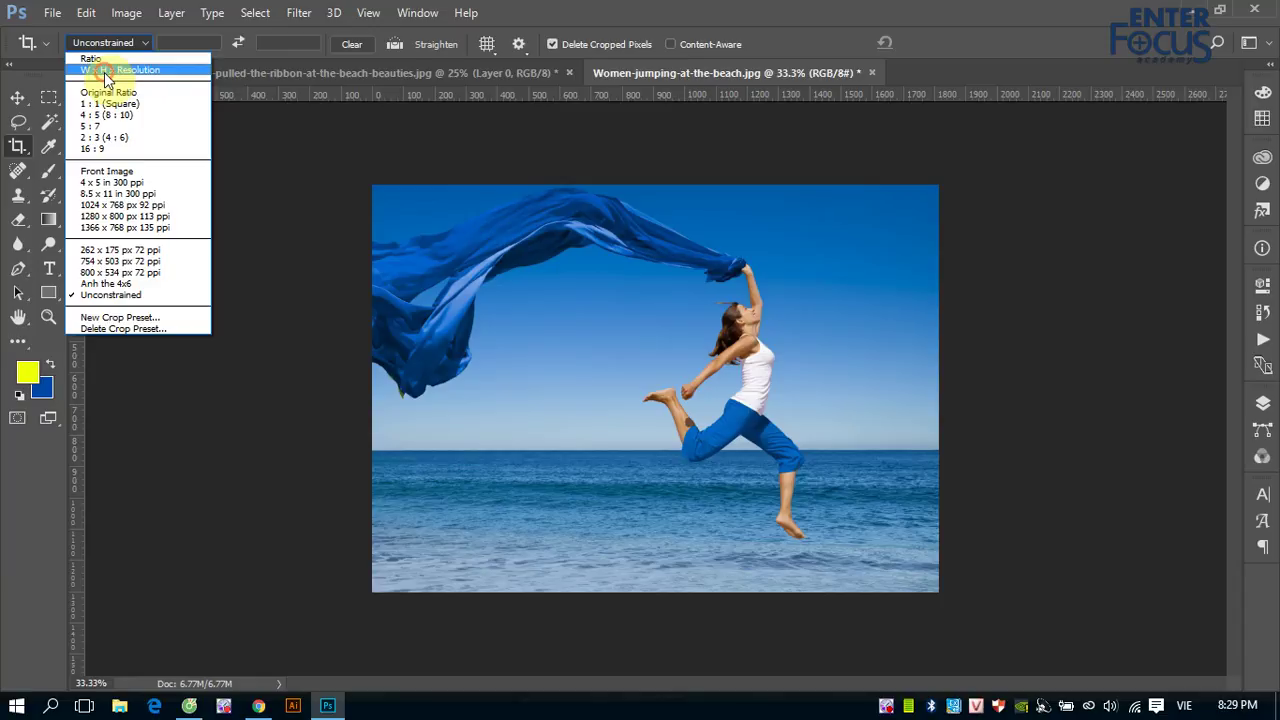
Switch the crop to W x H x Resolution mode with a resolution of 300 px/in.
left_click(104, 70)
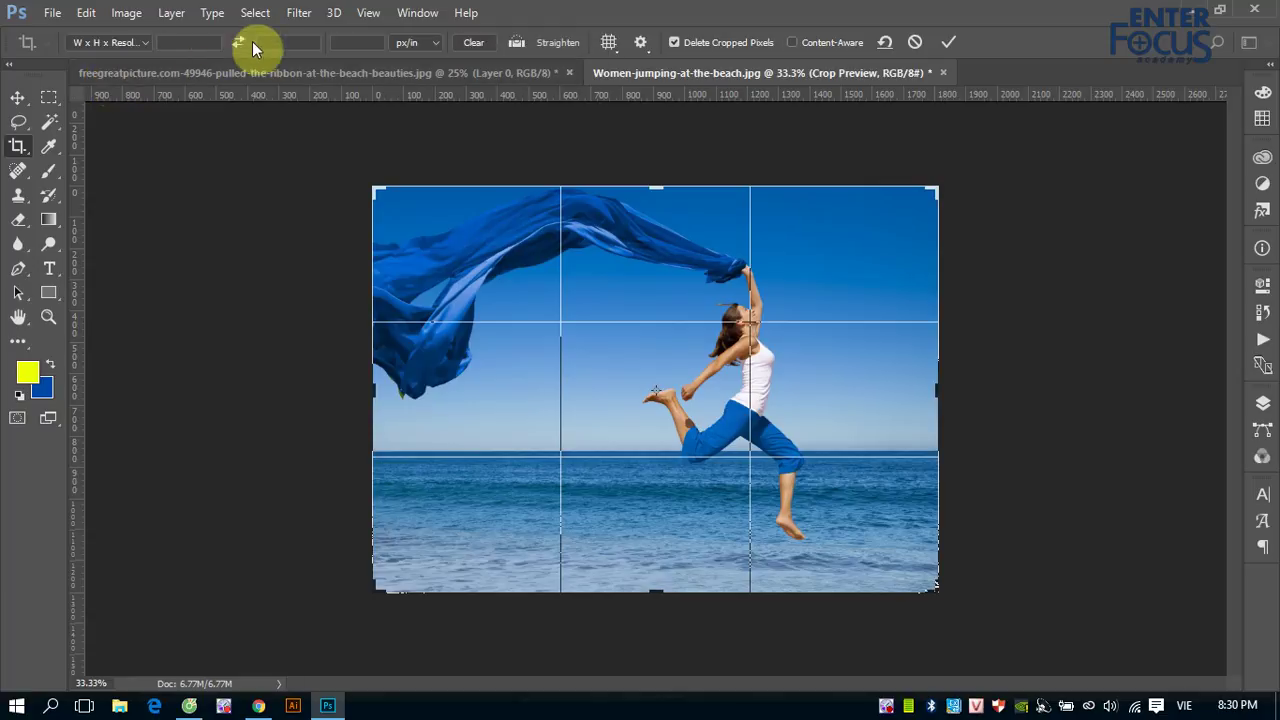
left_click(360, 42)
type("3")
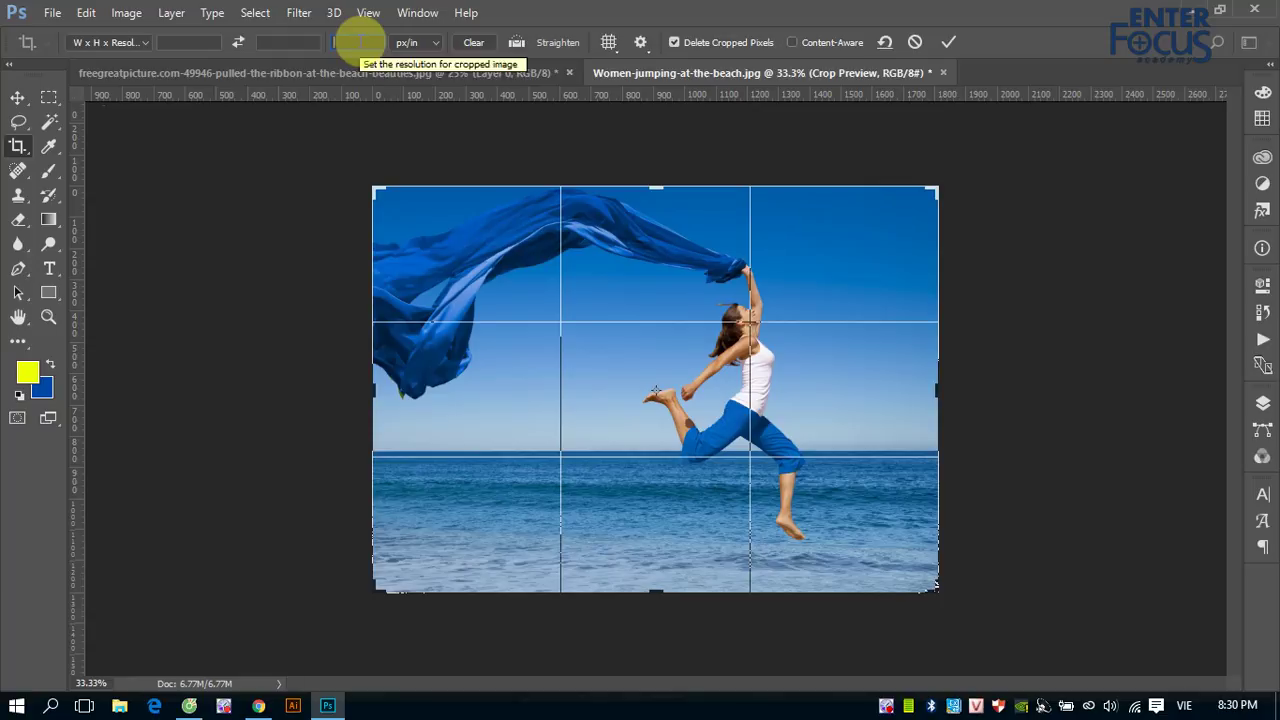
type("00")
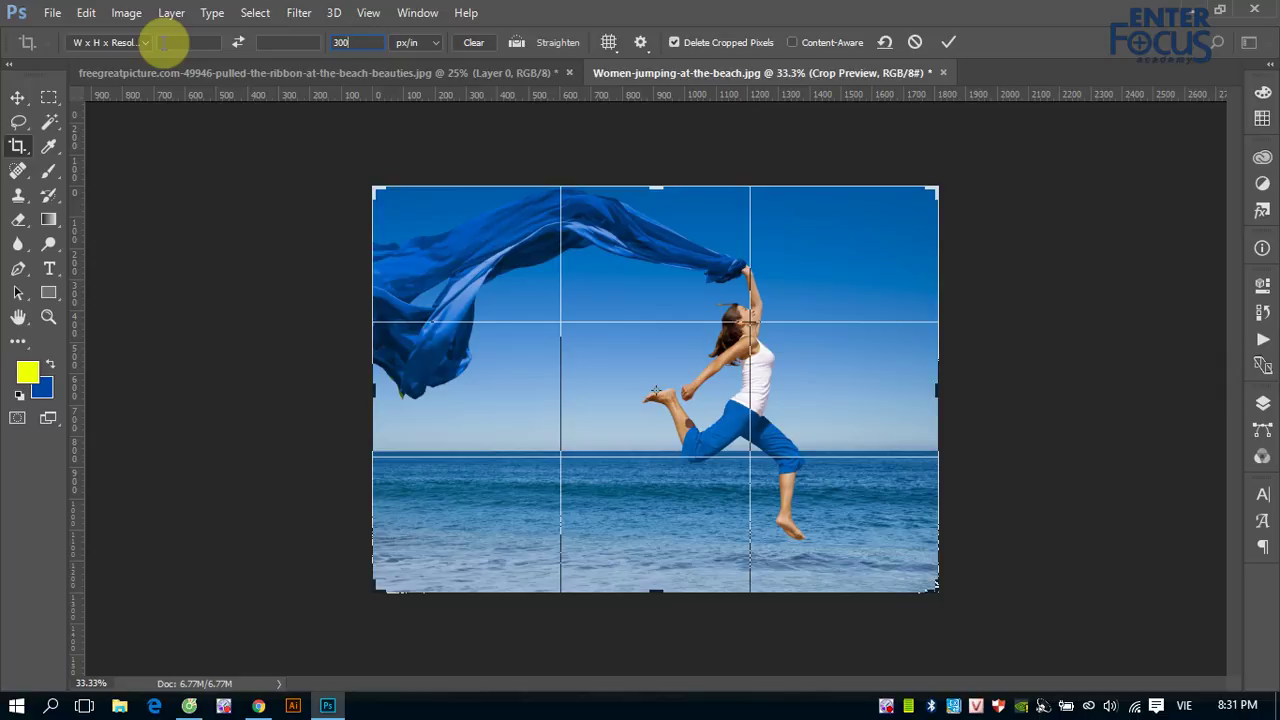
left_click(260, 704)
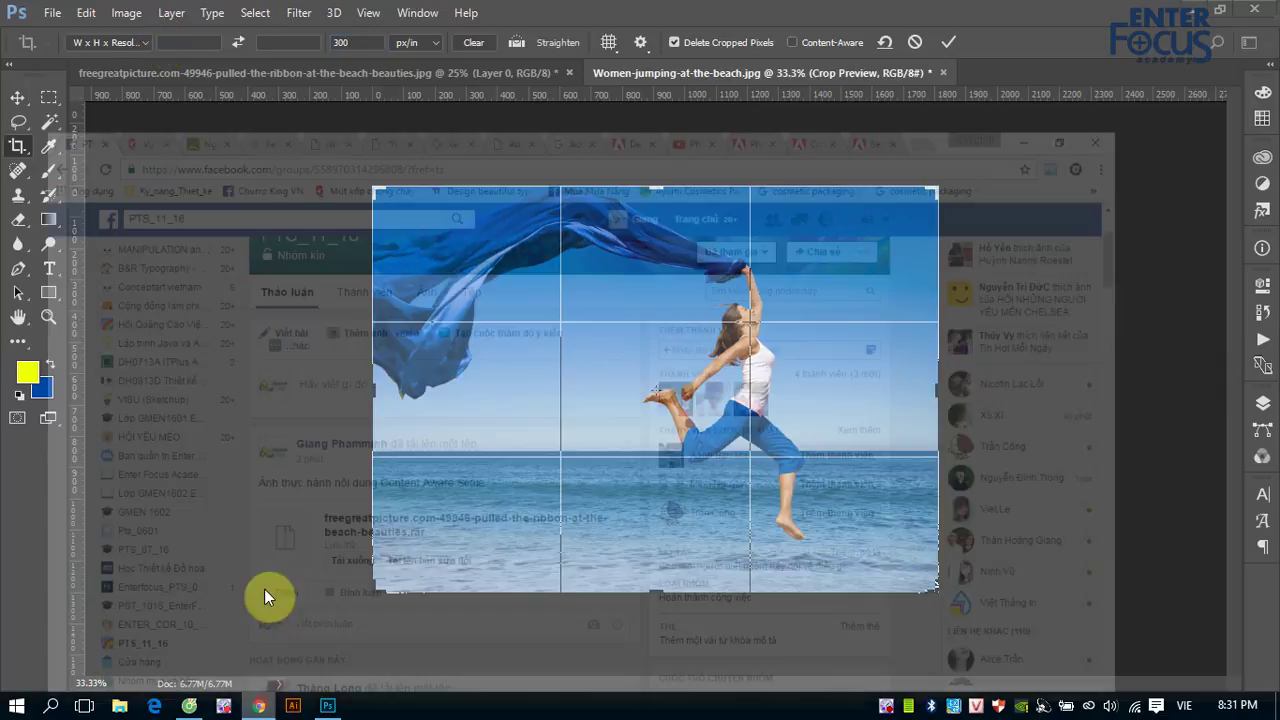
left_click(1043, 14)
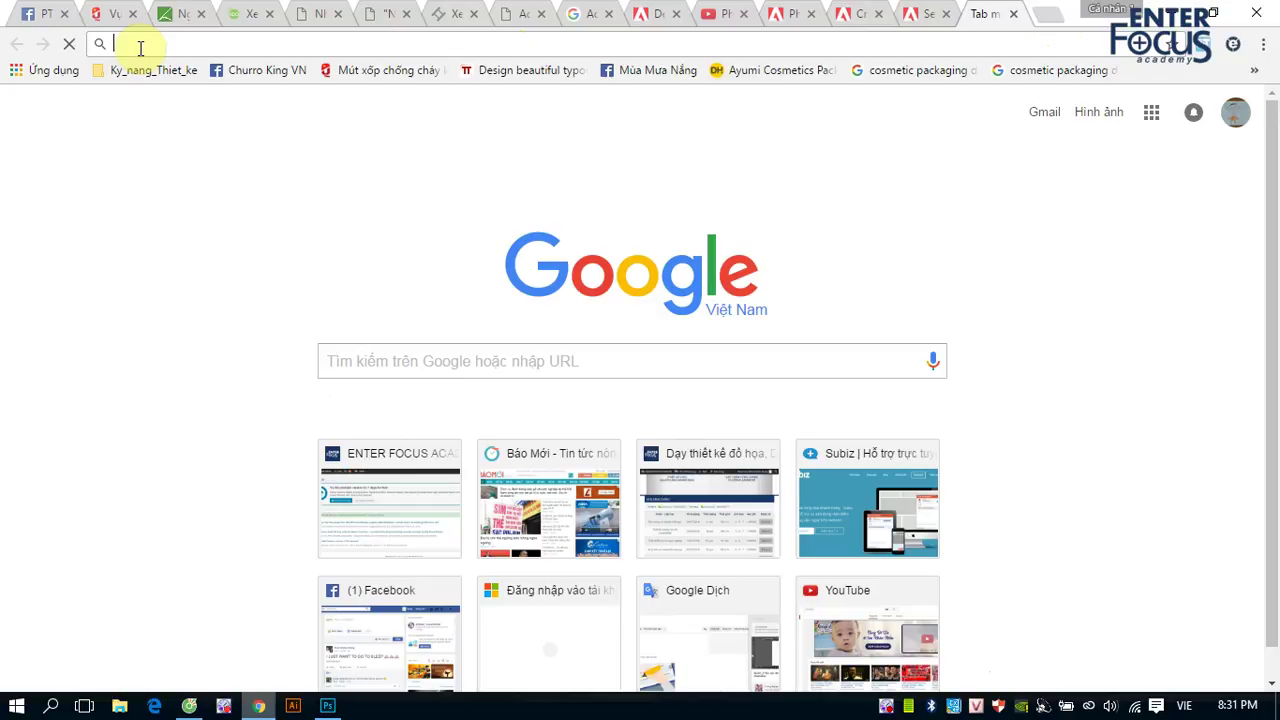
type("enter")
key("Return")
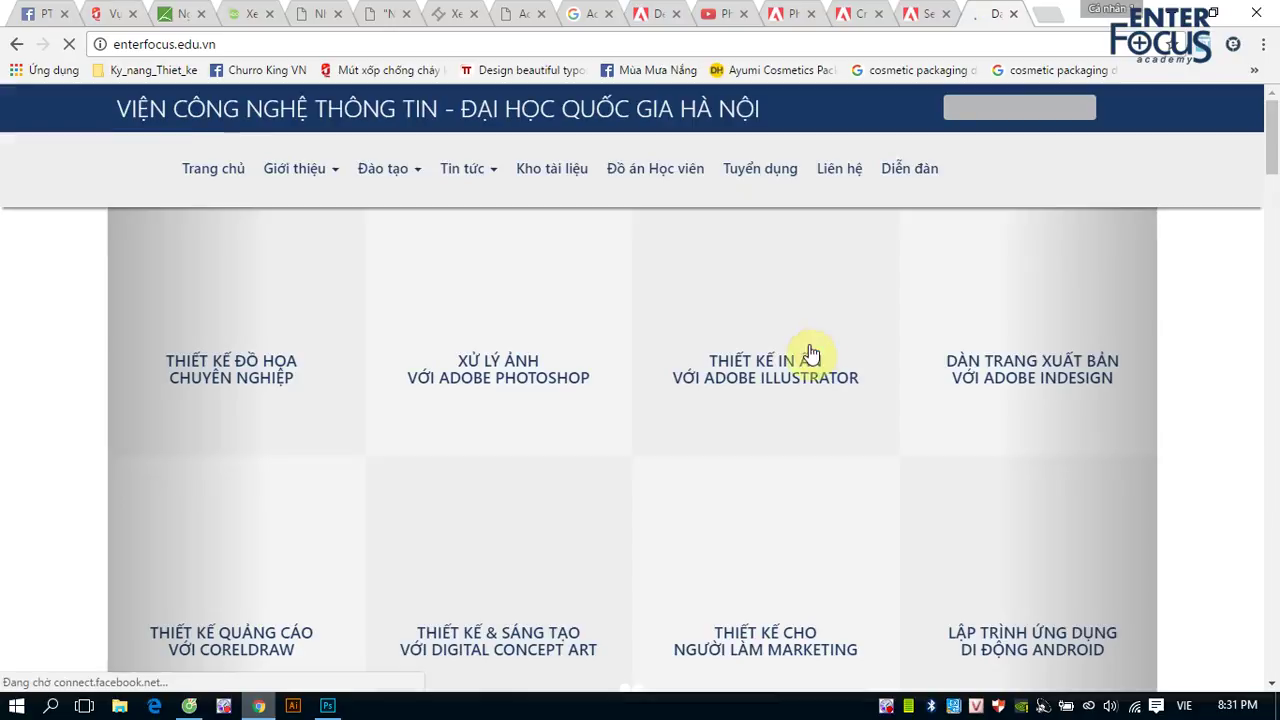
scroll(812, 350, "down", 5)
scroll(800, 365, "down", 5)
scroll(793, 380, "down", 3)
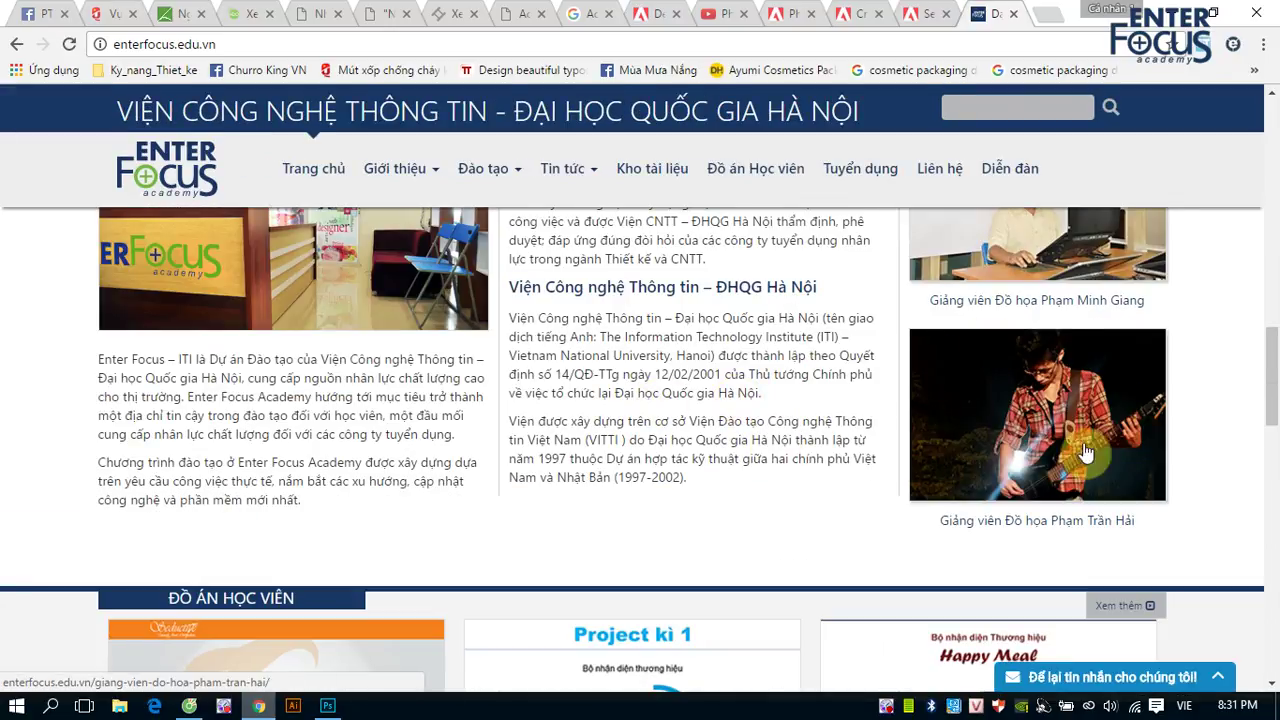
scroll(765, 421, "down", 3)
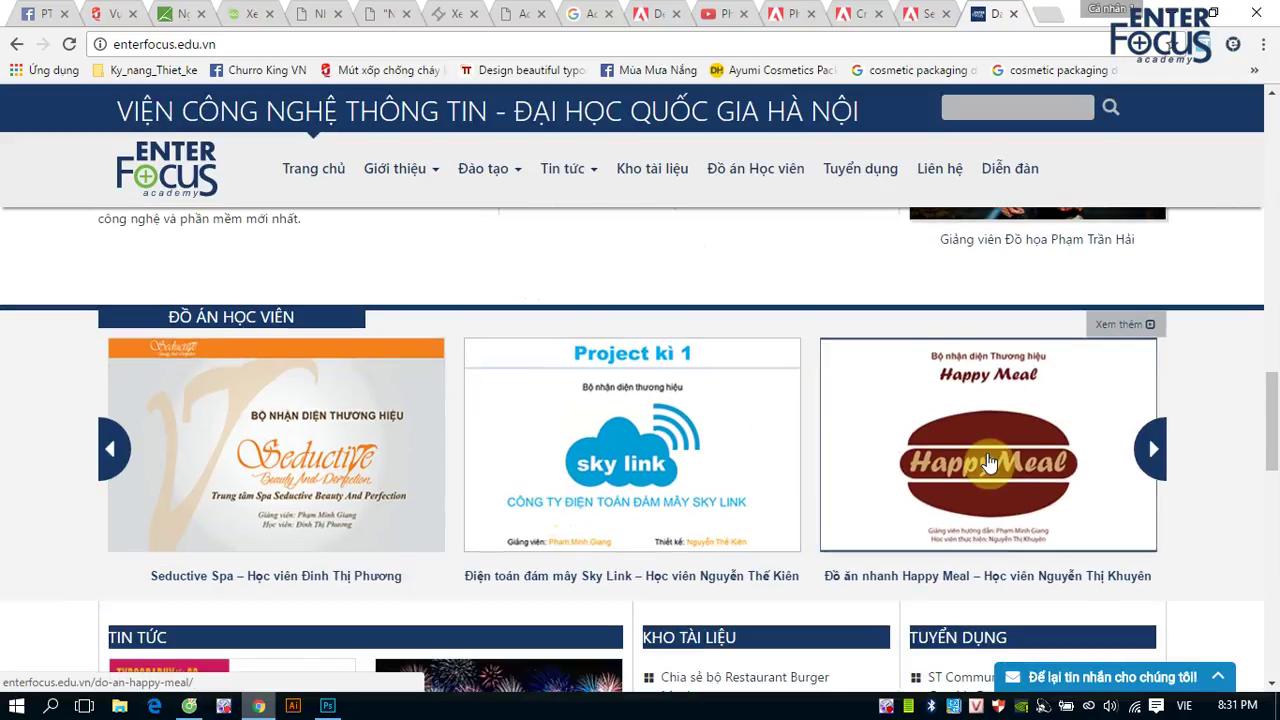
scroll(645, 470, "down", 5)
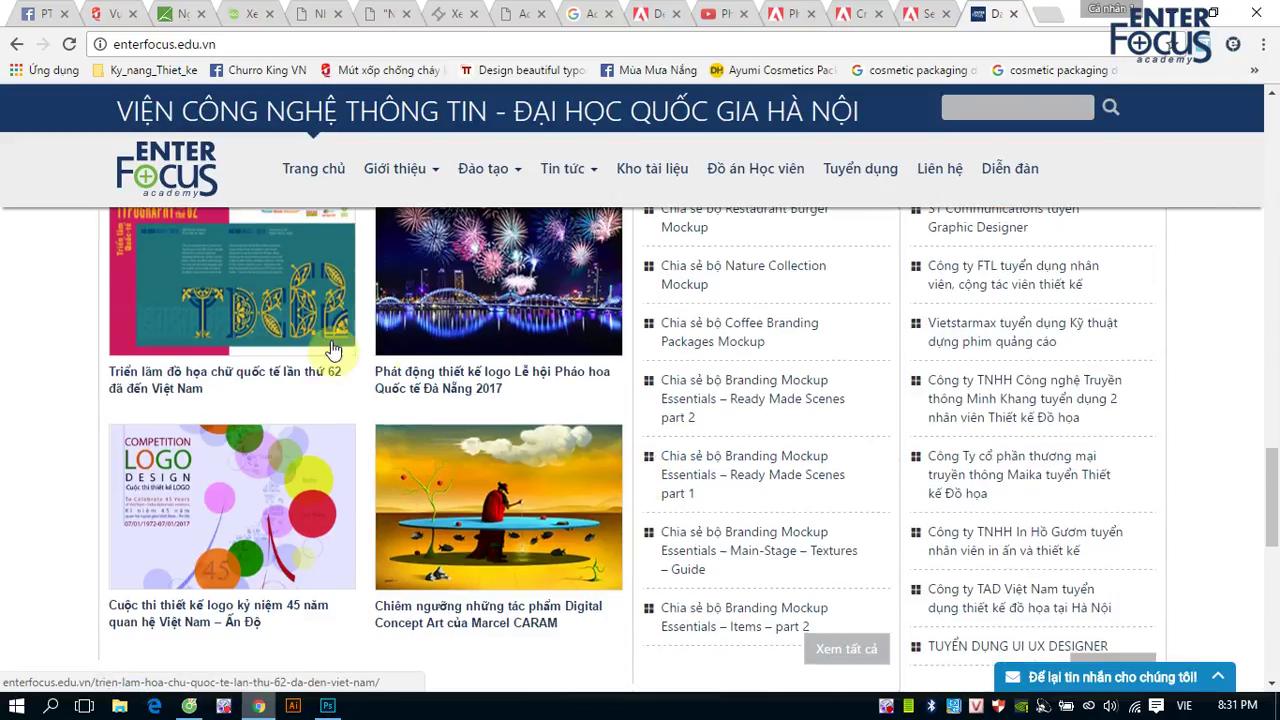
scroll(490, 510, "down", 4)
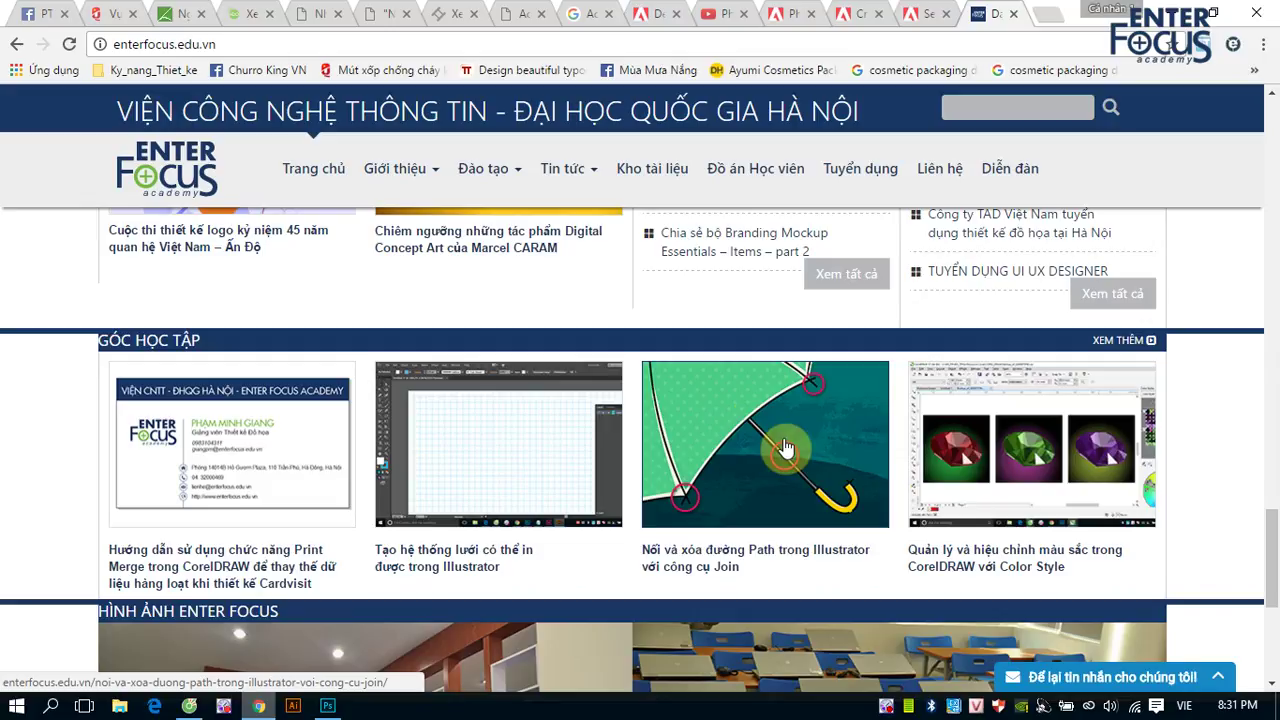
Return to the beach photo in Photoshop and show the crop size presets list.
left_click(337, 616)
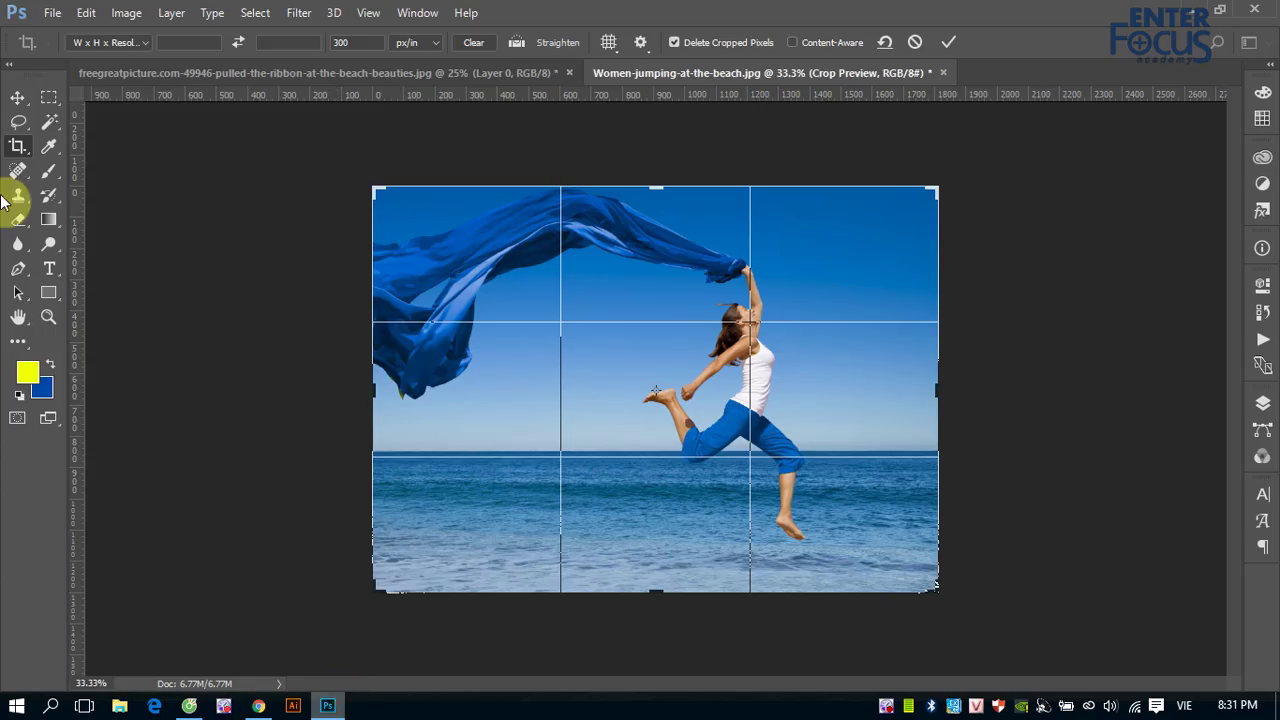
left_click(145, 43)
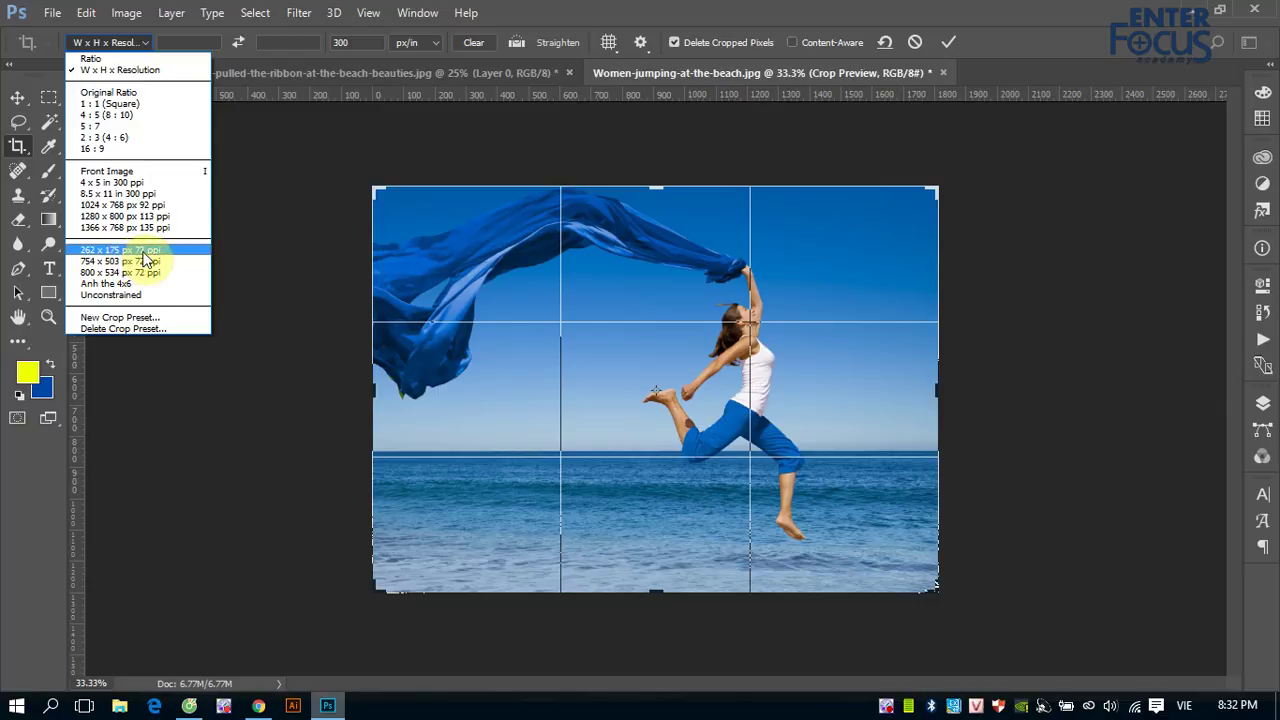
Apply the 262 x 175 px 72 ppi crop preset to the beach photo.
left_click(258, 705)
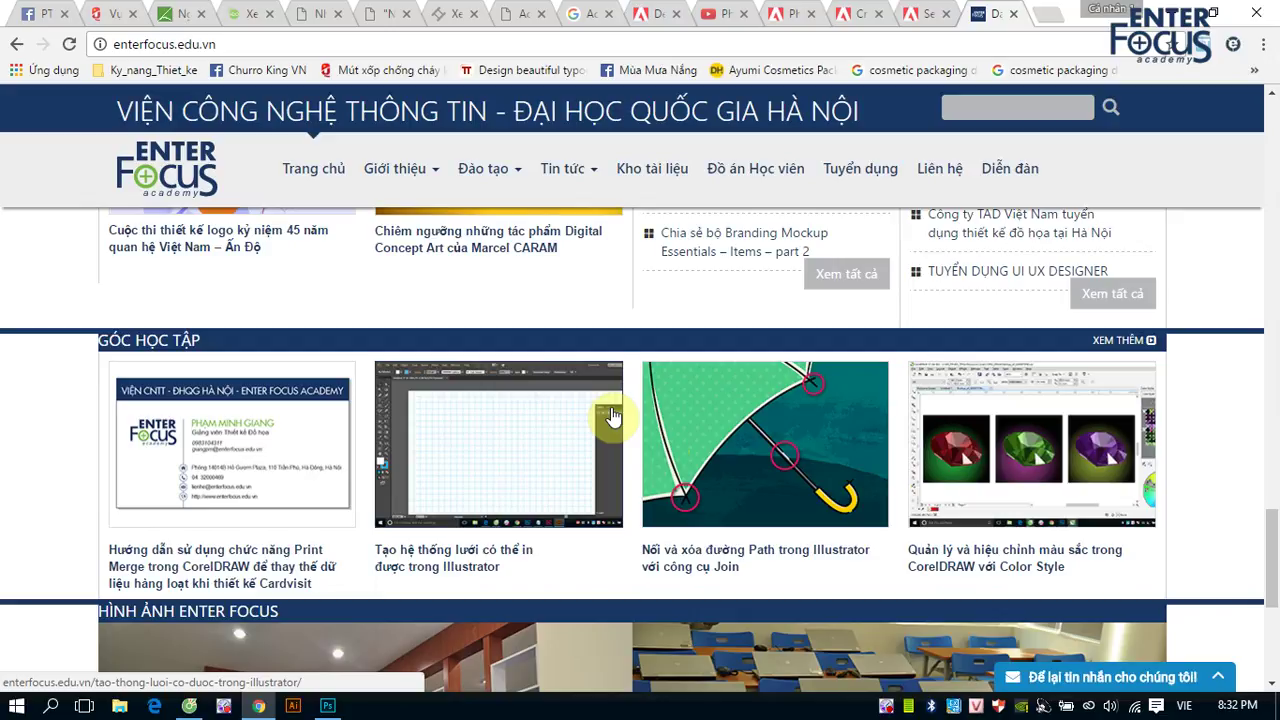
left_click(330, 703)
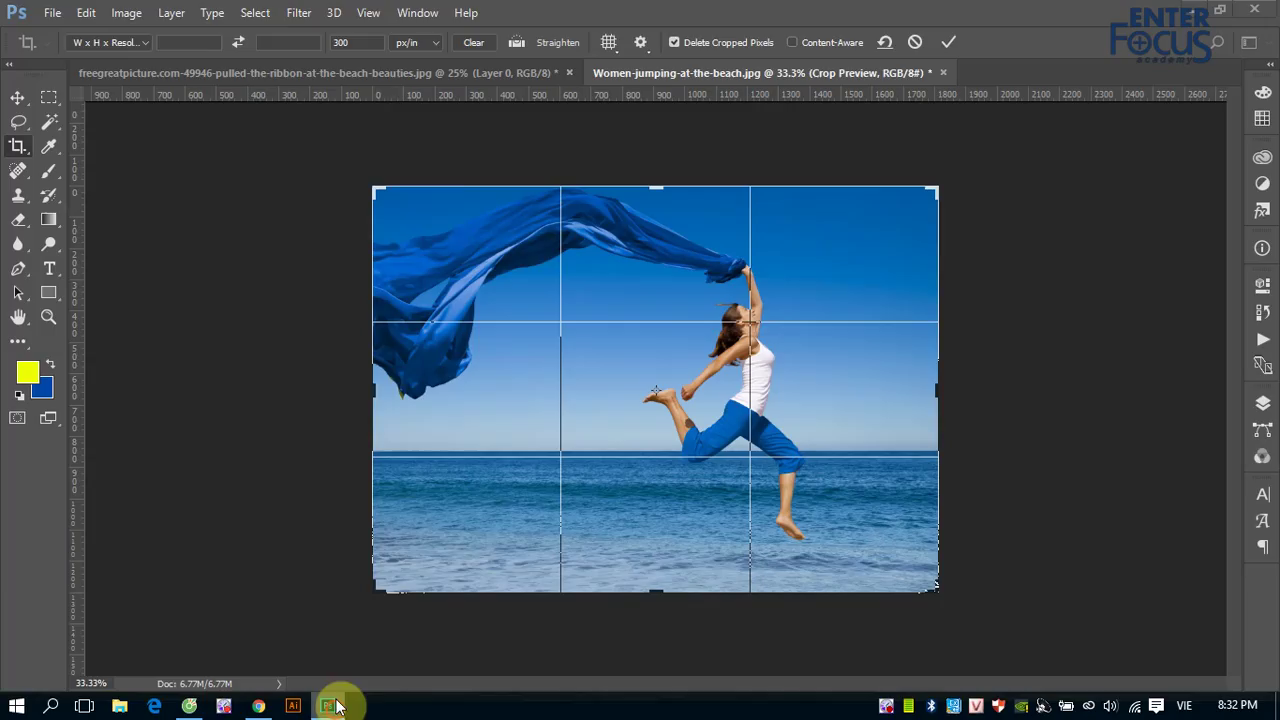
left_click(143, 45)
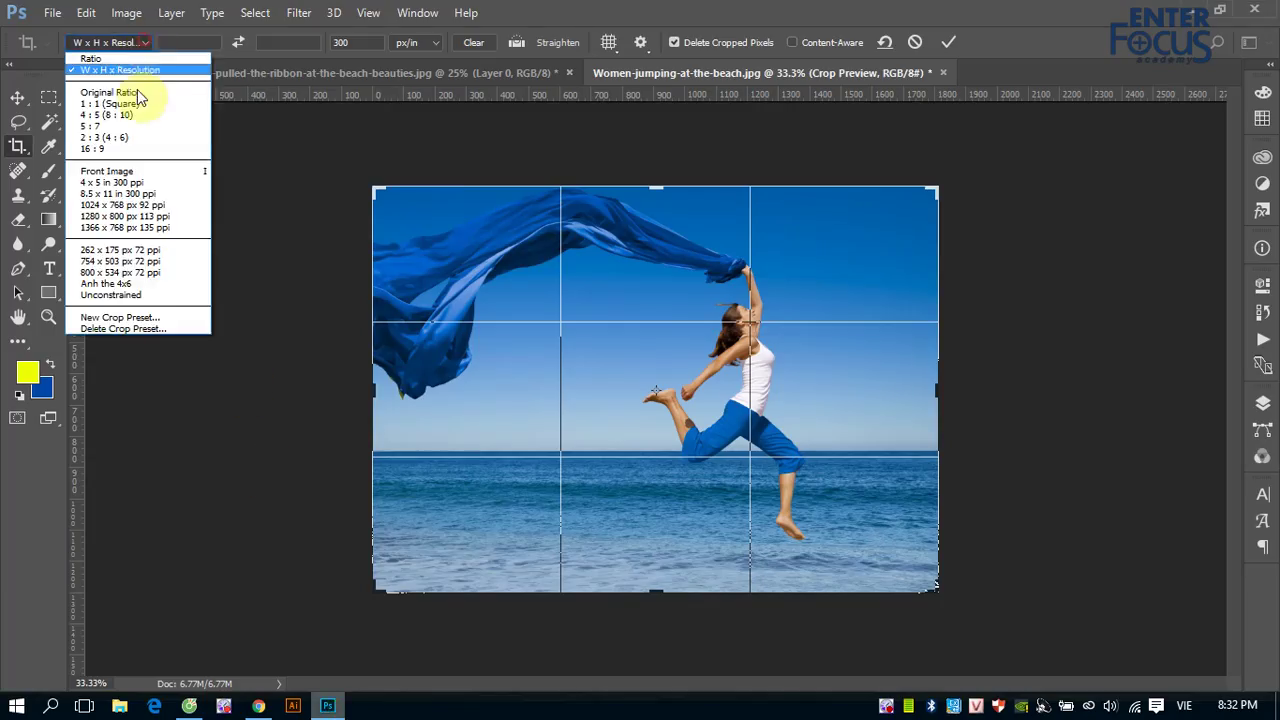
left_click(117, 250)
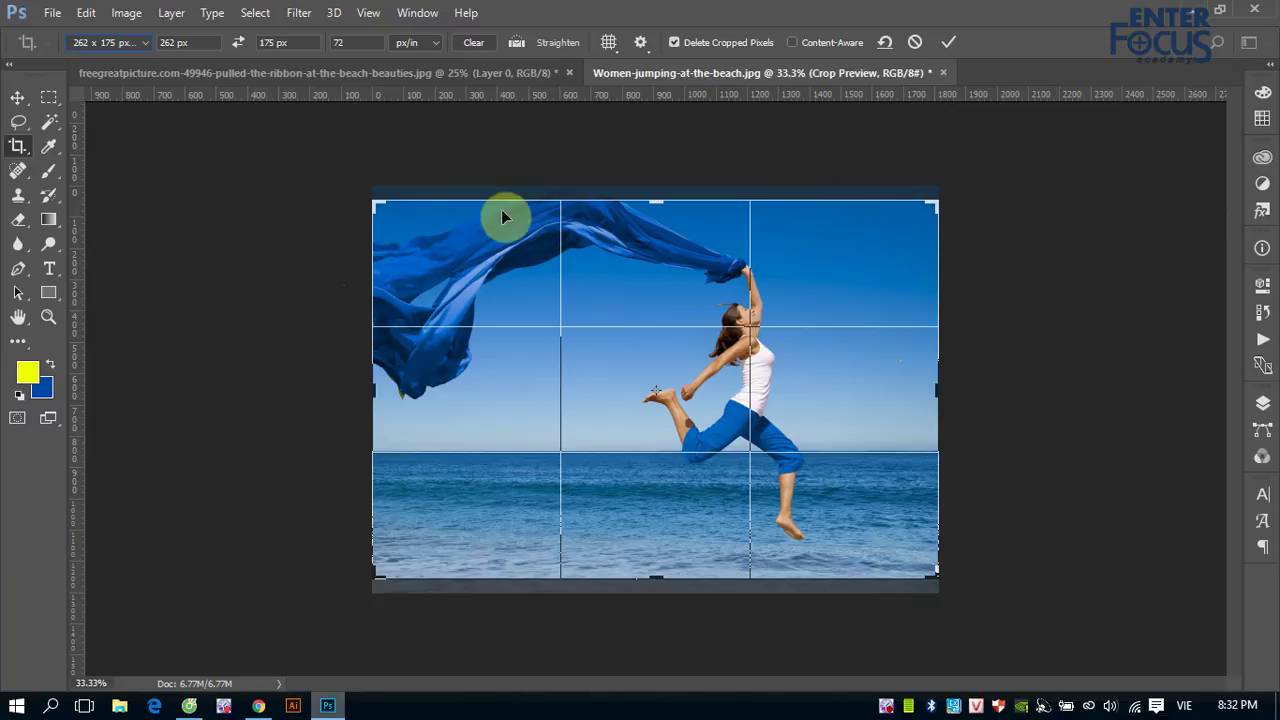
Tighten the 262 x 175 px crop around the jumping woman, shift the photo down, and commit.
mouse_move(372, 201)
left_mouse_down()
mouse_move(418, 236)
mouse_move(345, 183)
left_mouse_up()
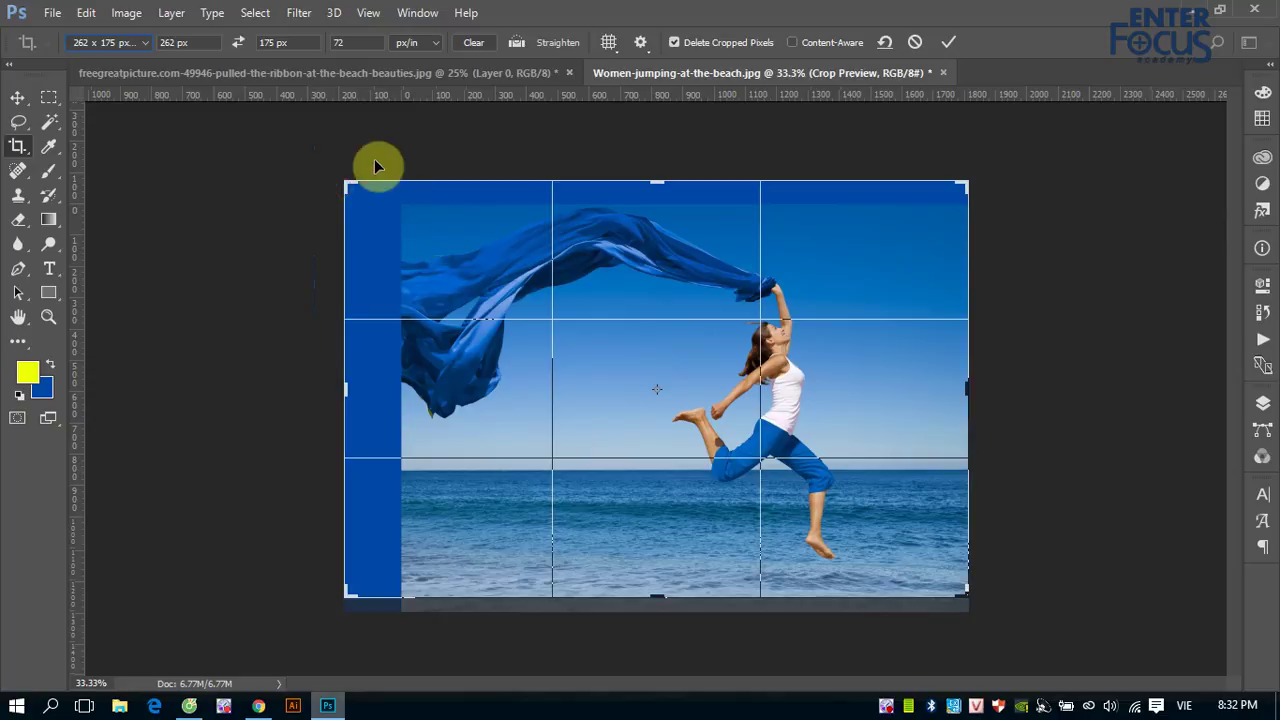
left_click(172, 42)
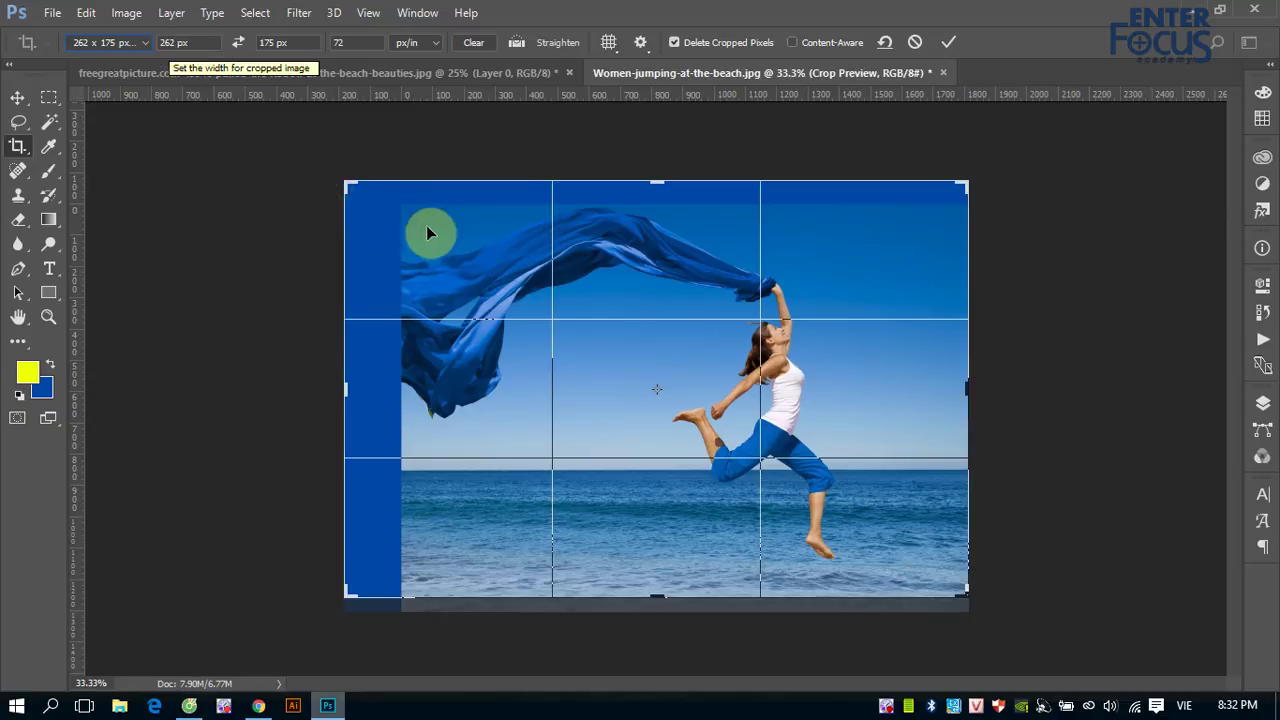
left_click_drag(347, 183, 400, 222)
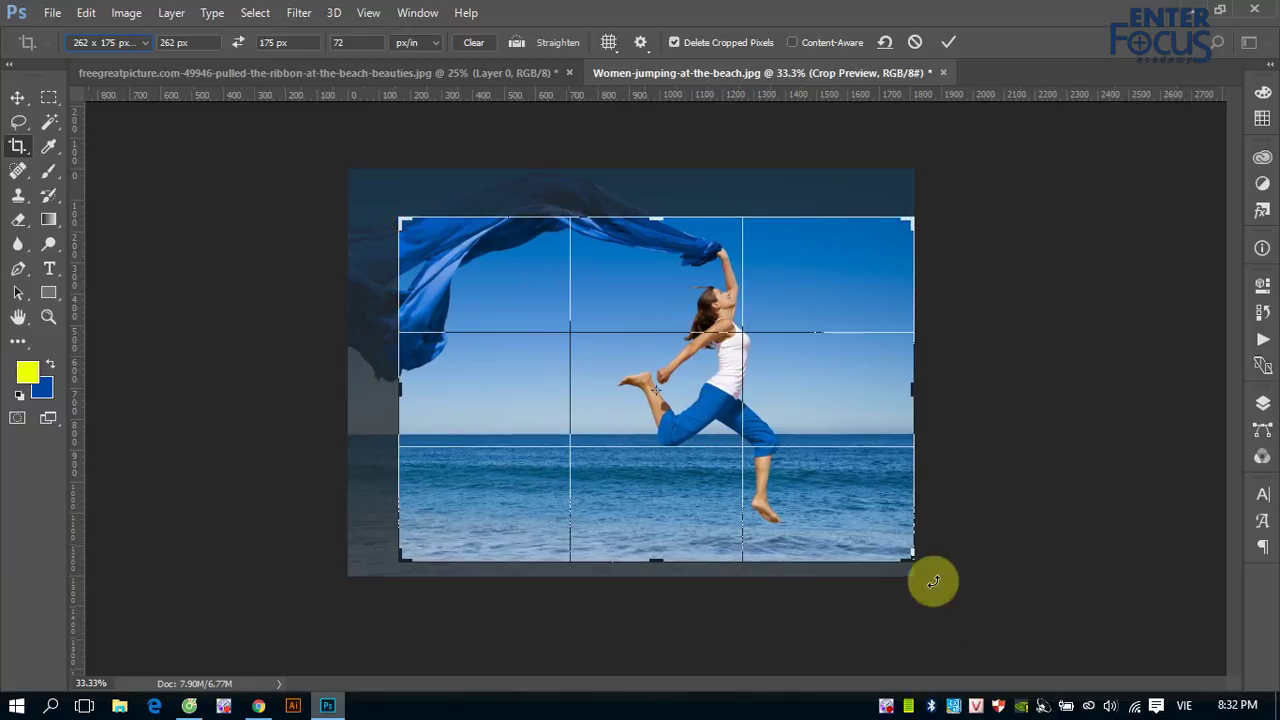
left_click_drag(909, 551, 901, 544)
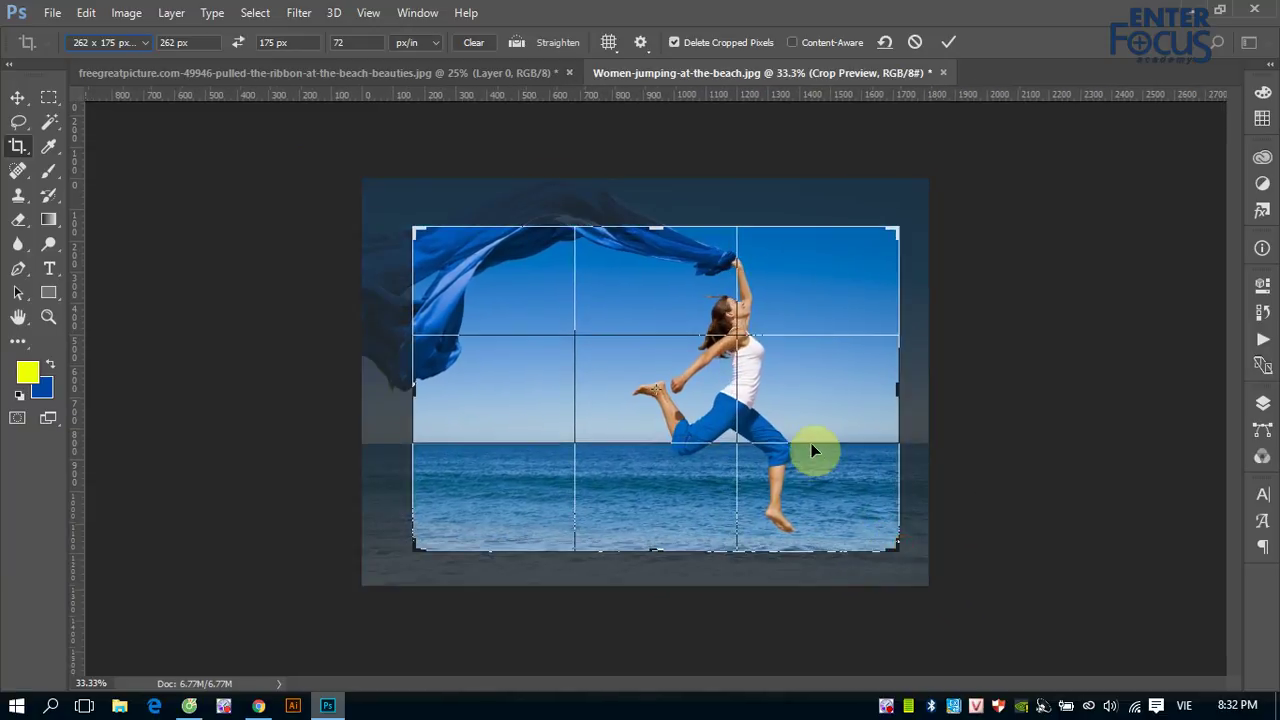
left_click(822, 403)
left_click_drag(822, 401, 822, 427)
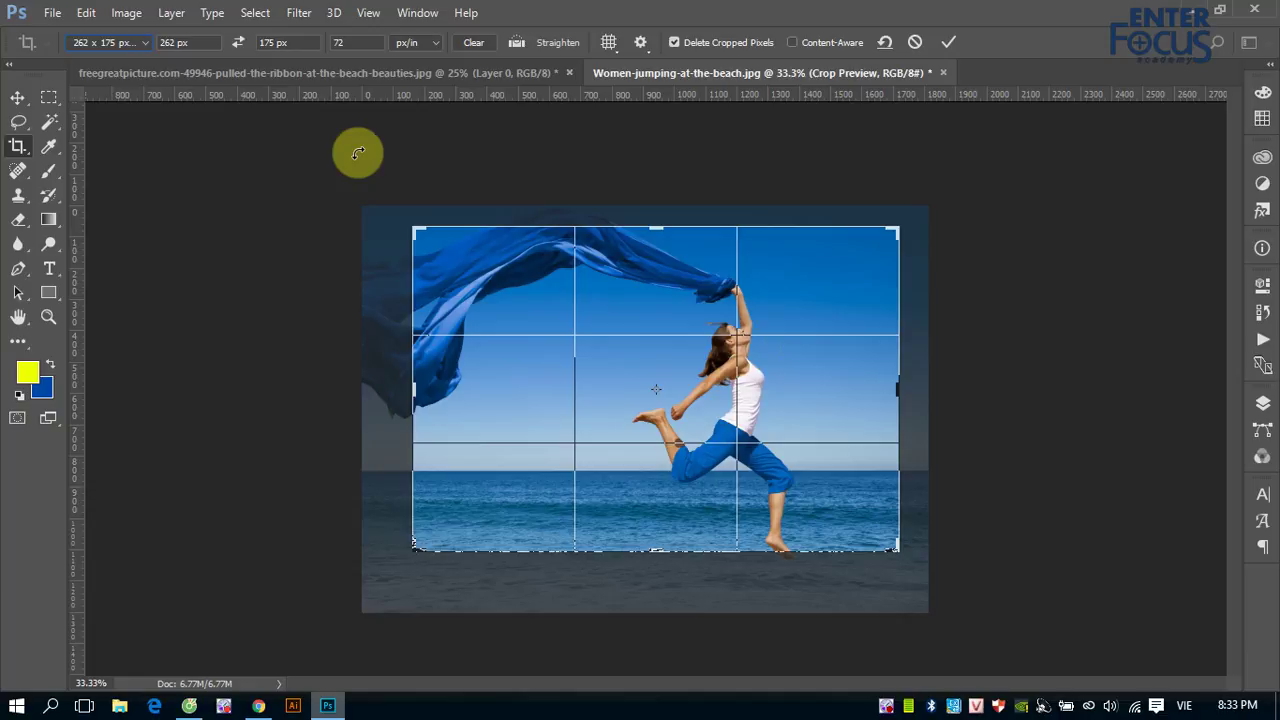
left_click(948, 42)
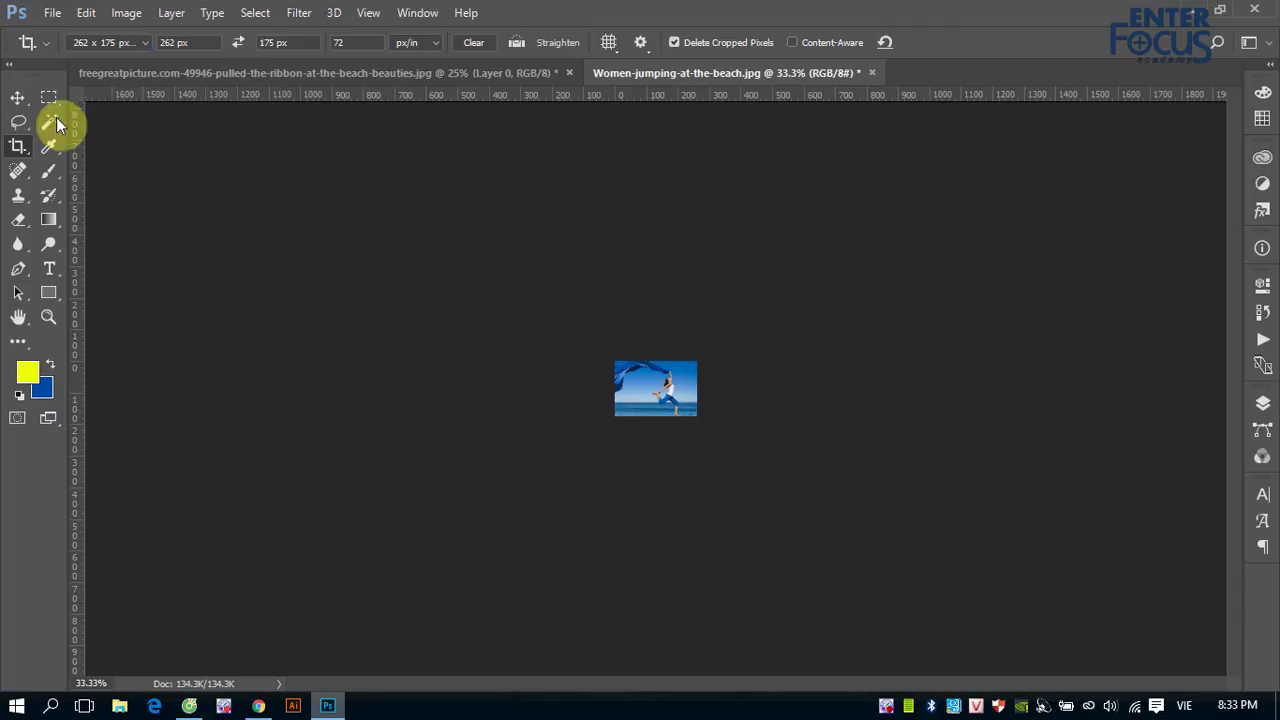
View the 262 x 175 px photo at 100% zoom with the Crop tool reselected and the Image menu open.
left_click(17, 97)
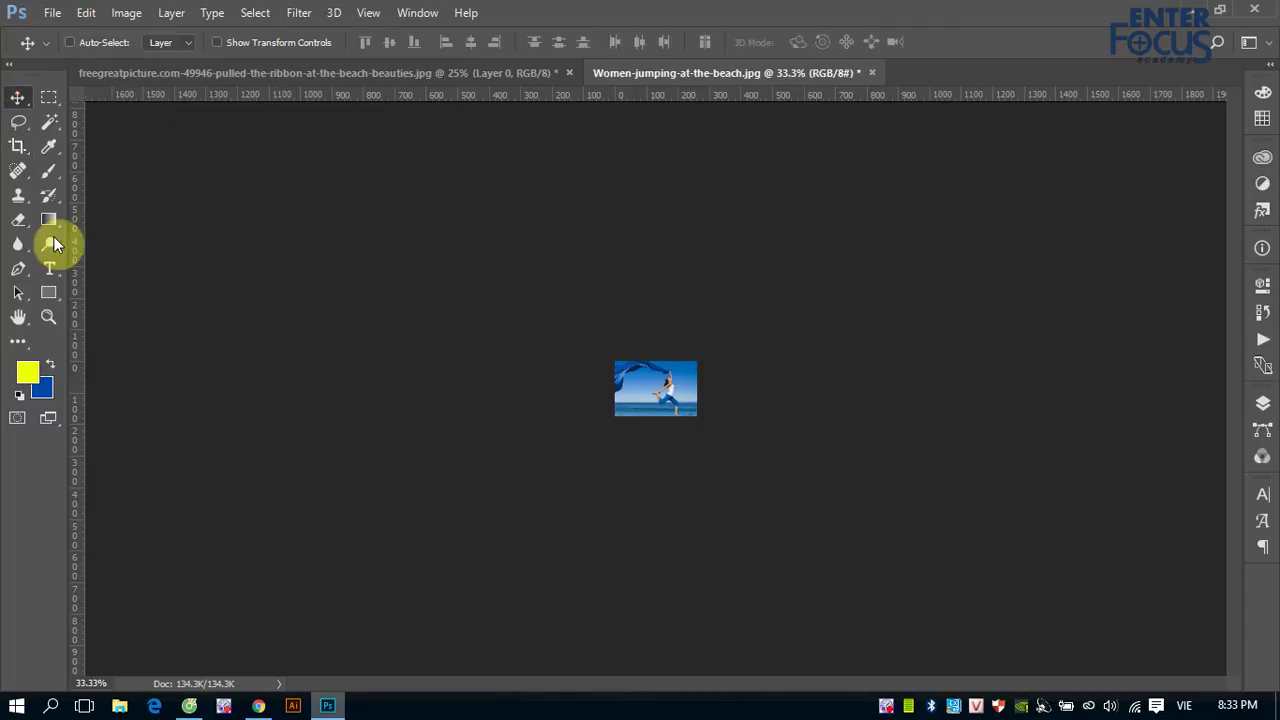
double_click(47, 318)
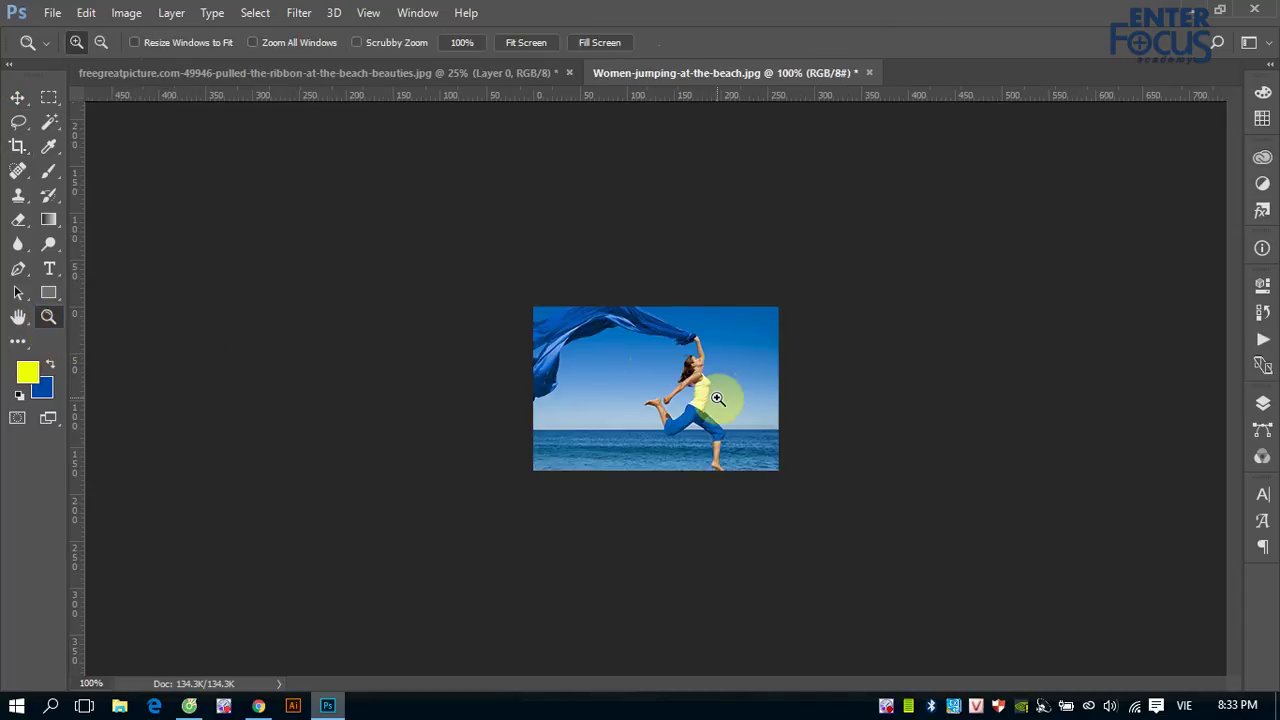
left_click(18, 146)
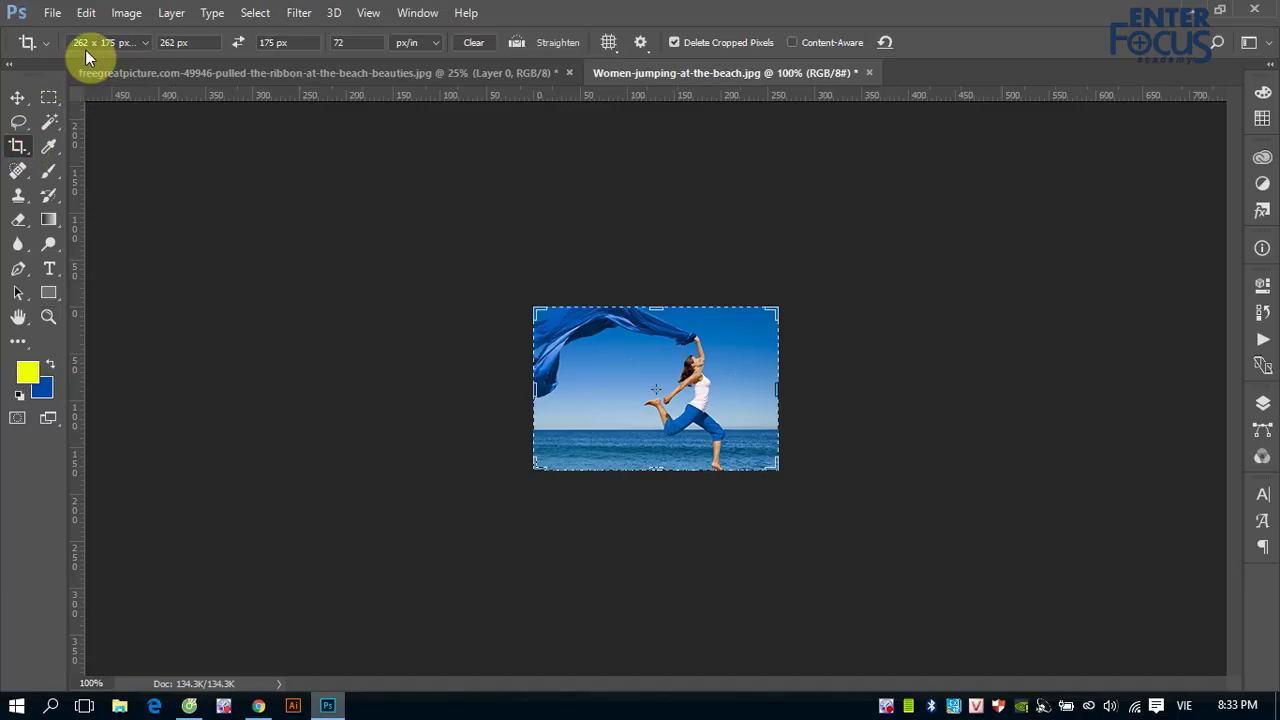
left_click(126, 13)
left_click(155, 150)
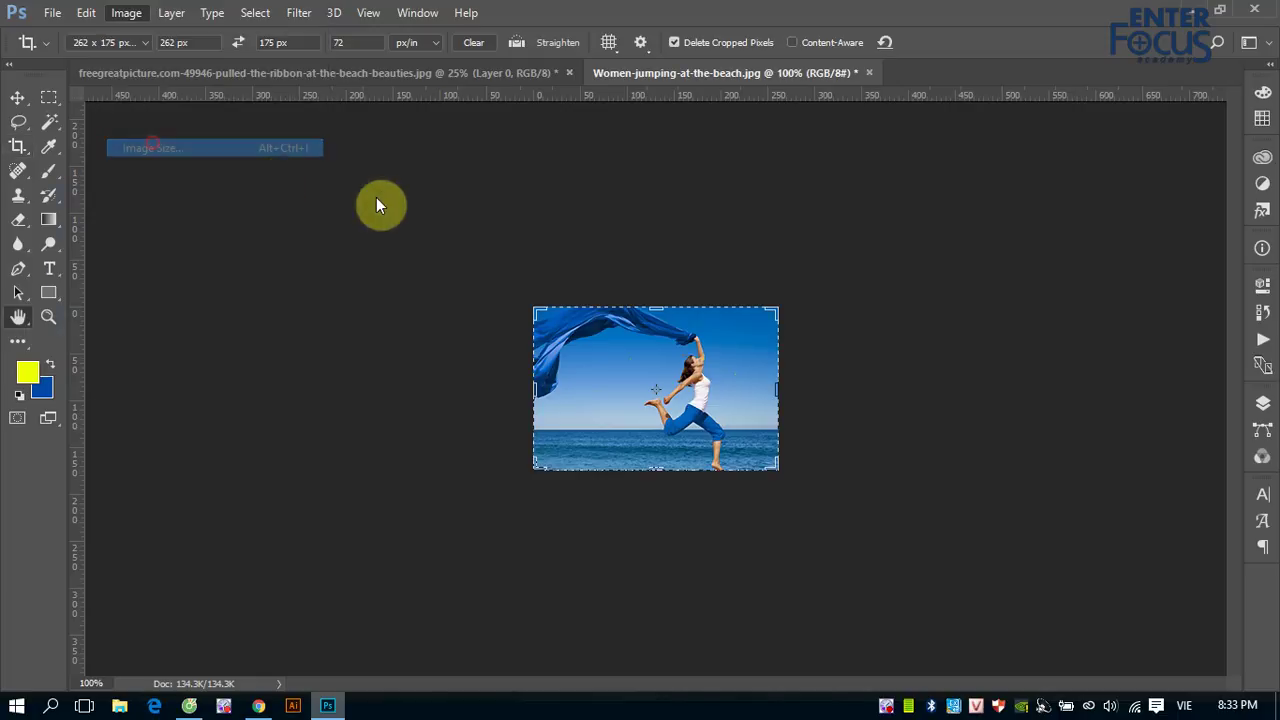
left_click(550, 231)
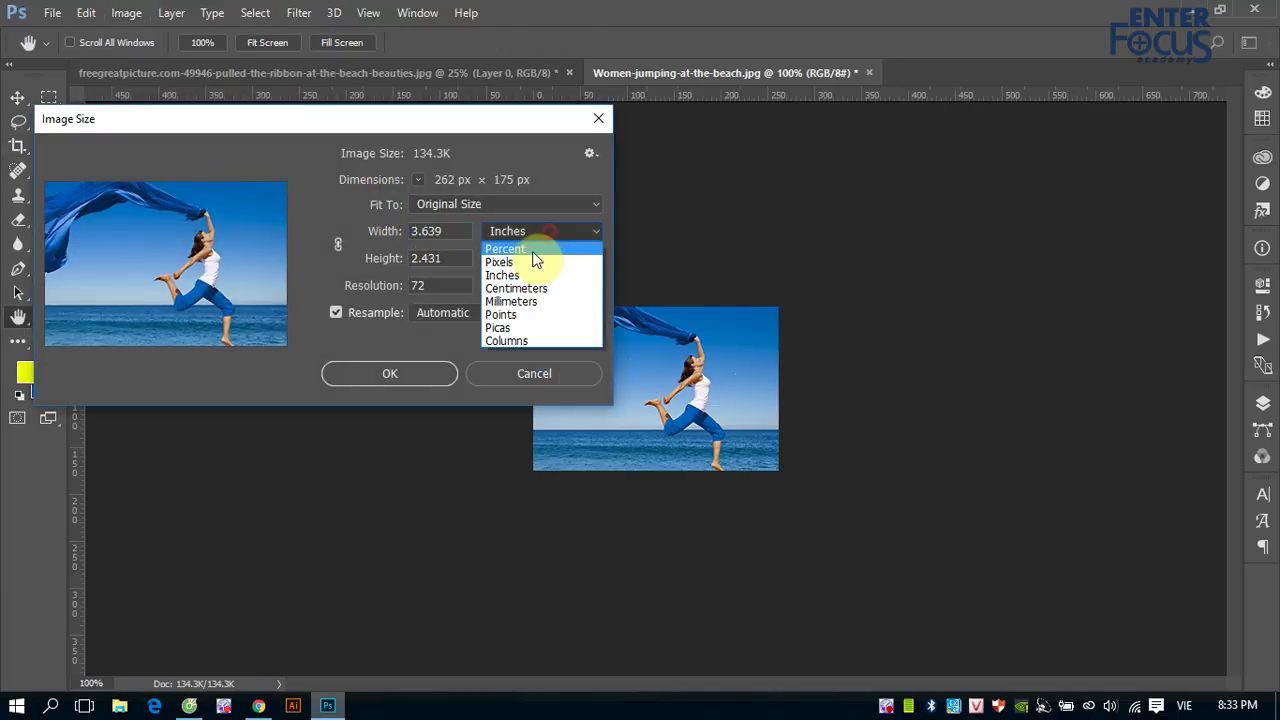
left_click(515, 262)
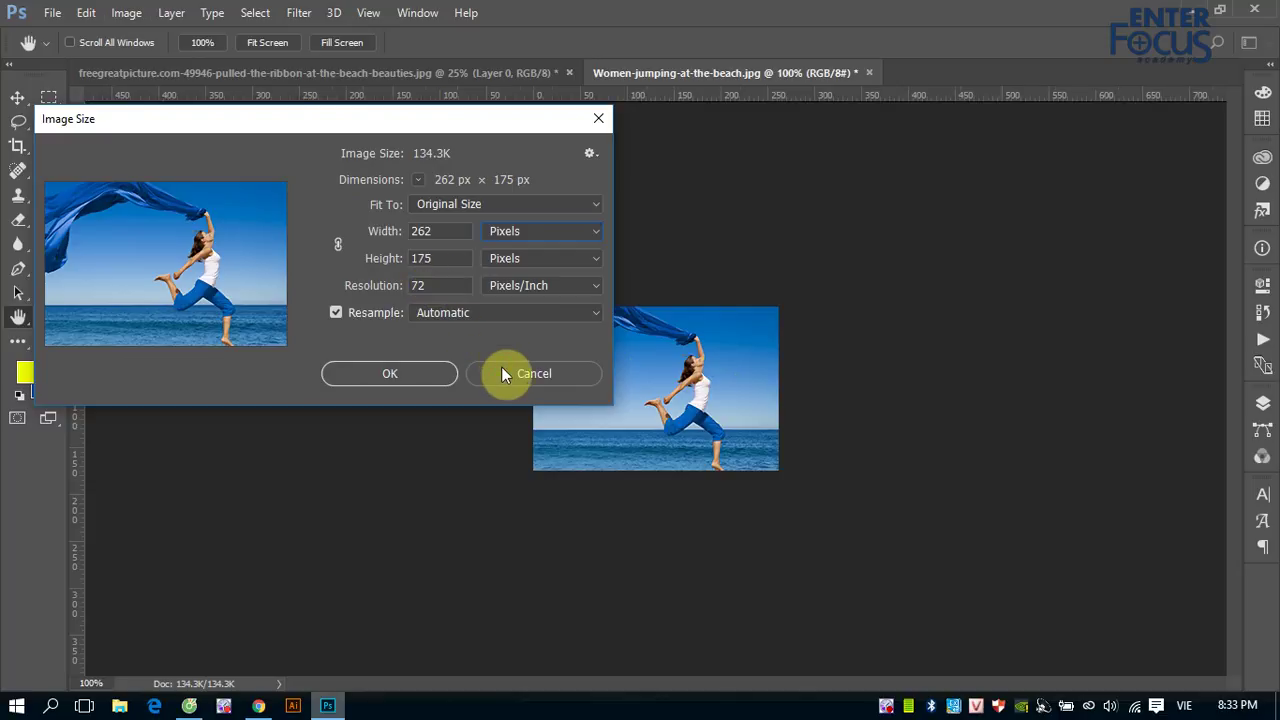
key("c")
left_click(452, 378)
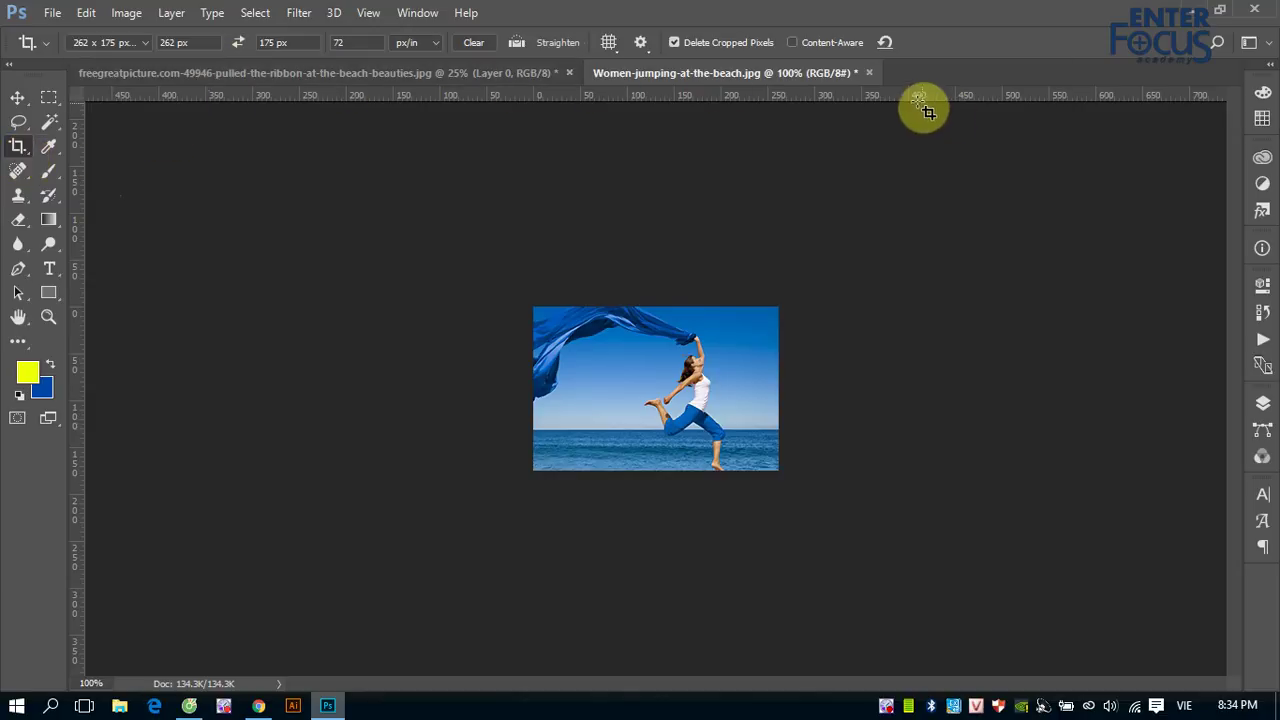
Check the crop overlay settings, then reopen the crop preset list showing 262 × 175 px 72 ppi.
left_click(641, 44)
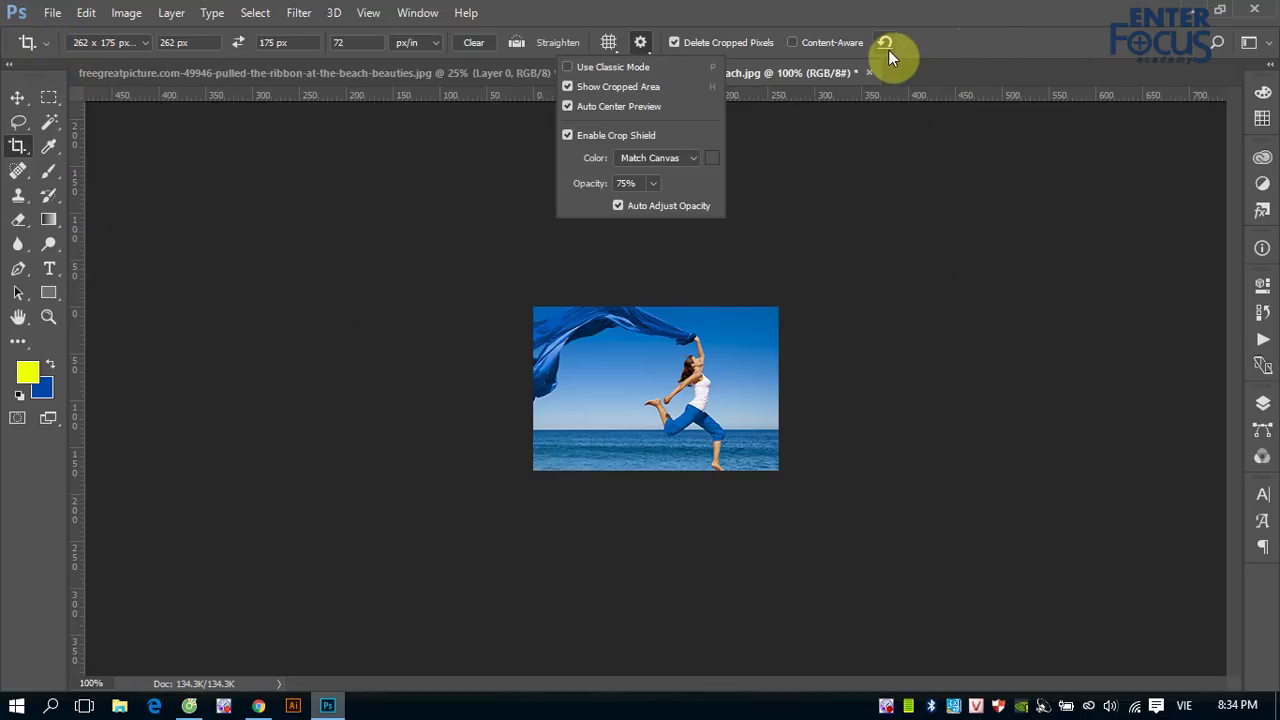
left_click(967, 46)
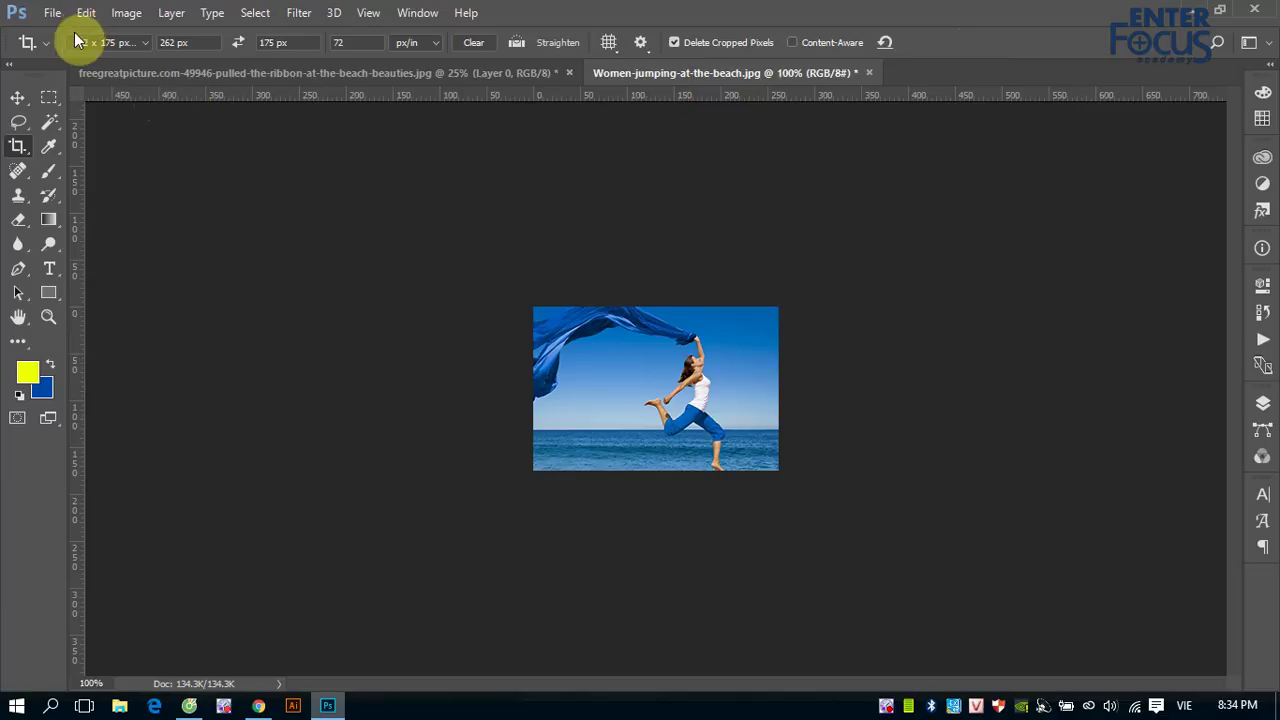
left_click(144, 42)
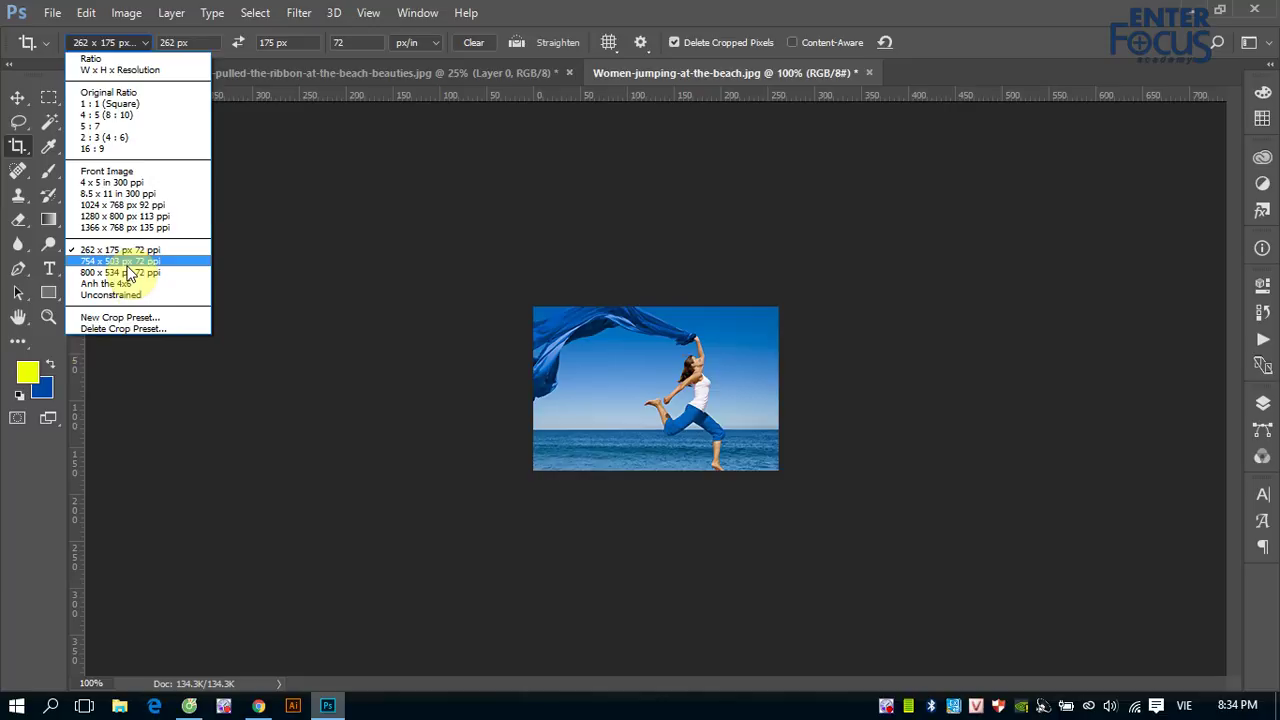
Commit another crop with the 262 × 175 px 72 ppi preset and switch to the Move tool.
left_click(762, 17)
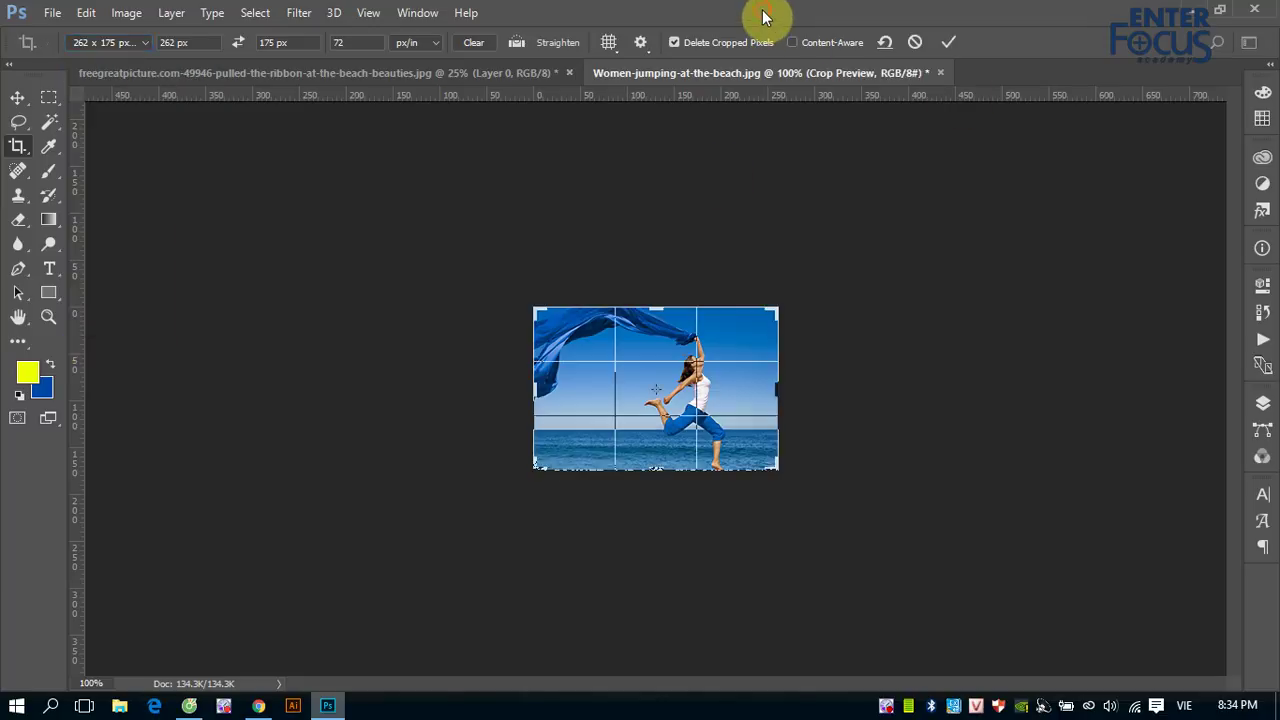
left_click(950, 43)
left_click(27, 104)
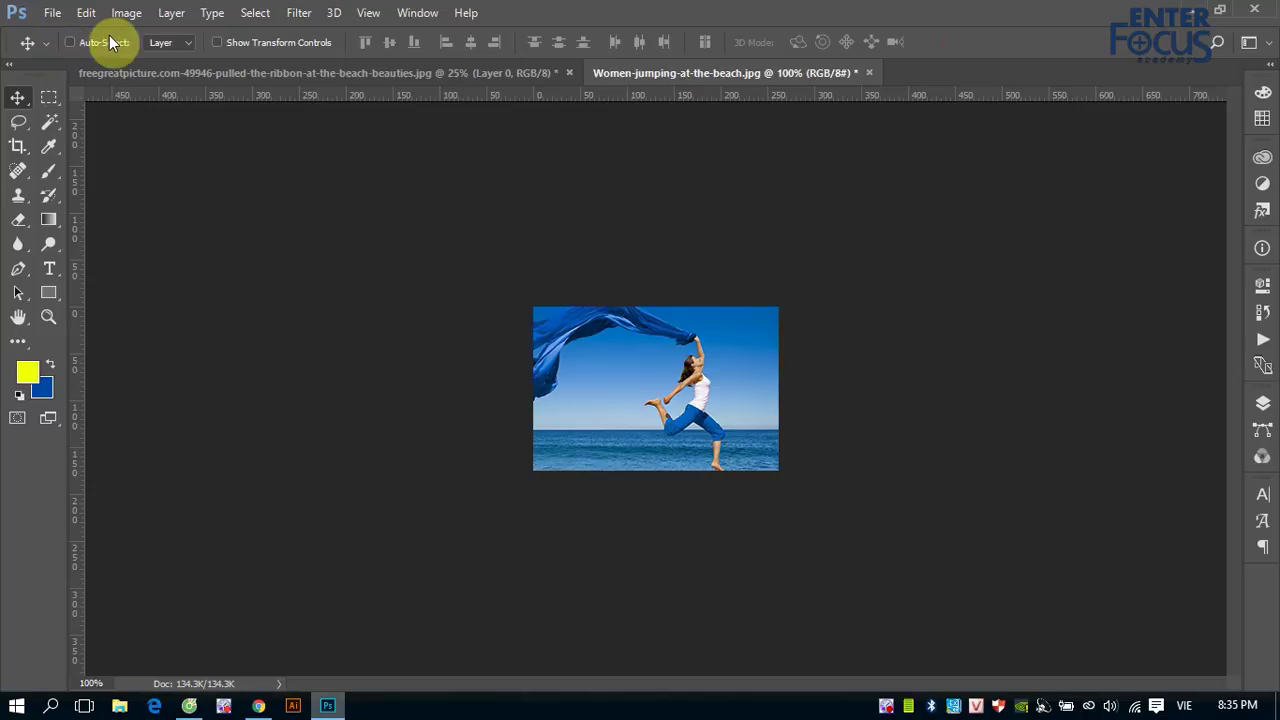
Open the freegreatpicture beach-beauties JPG of the woman pulling a ribbon.
left_click(52, 13)
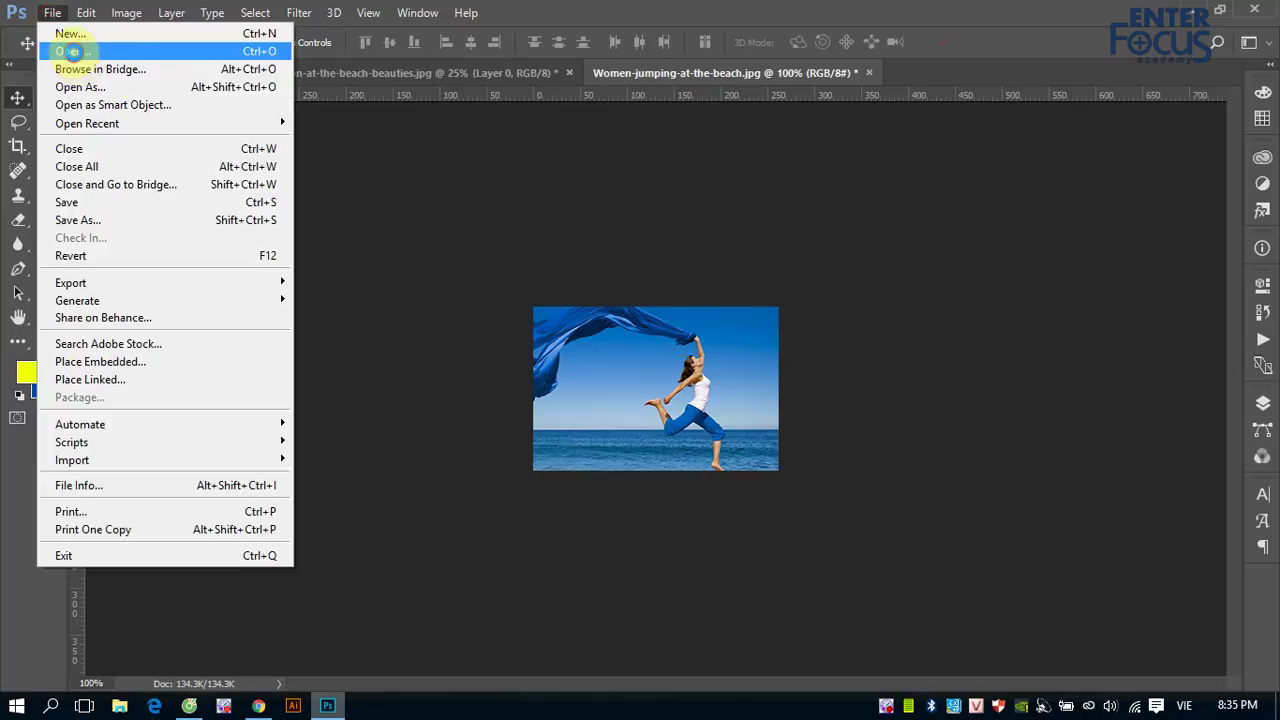
left_click(60, 47)
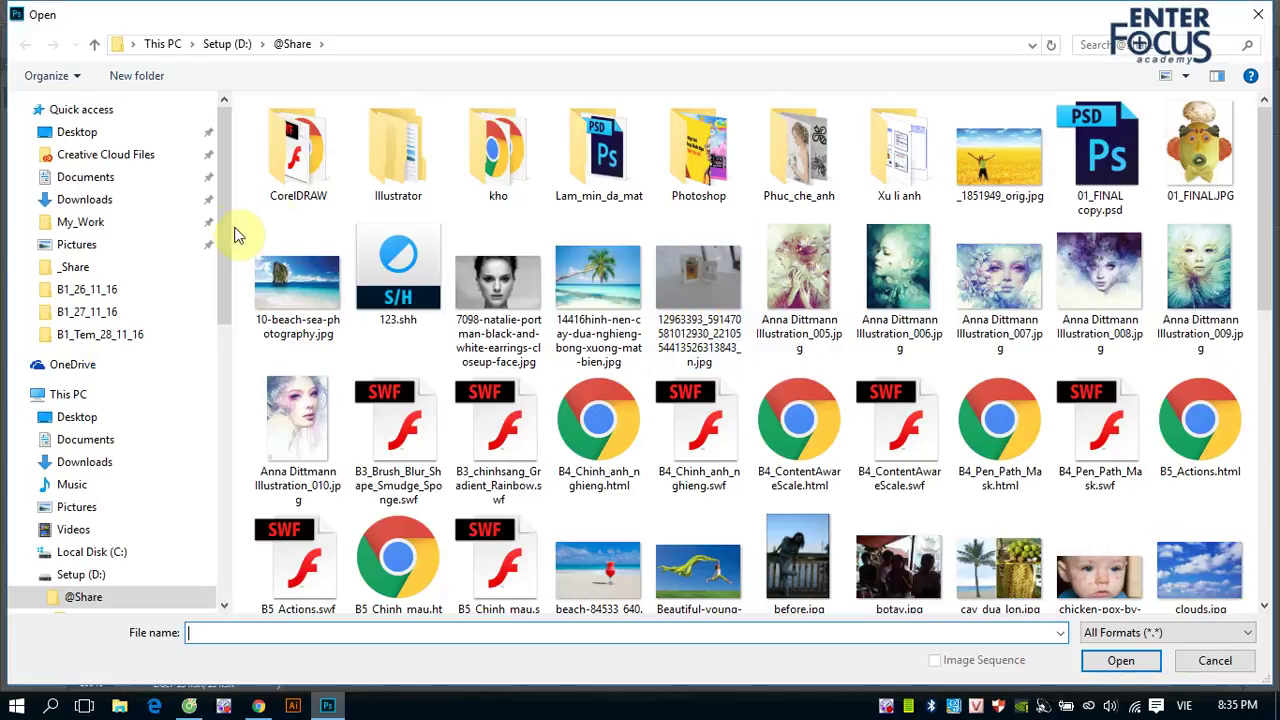
scroll(1051, 373, "down", 5)
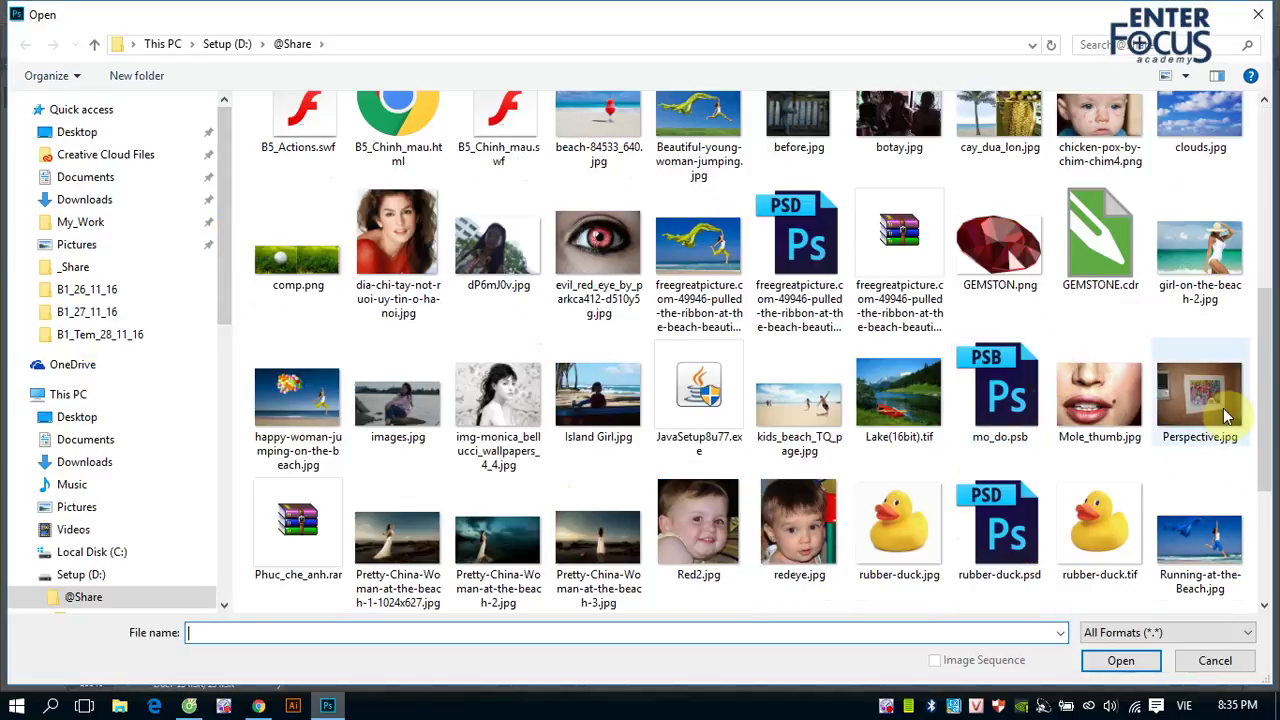
scroll(1003, 400, "down", 3)
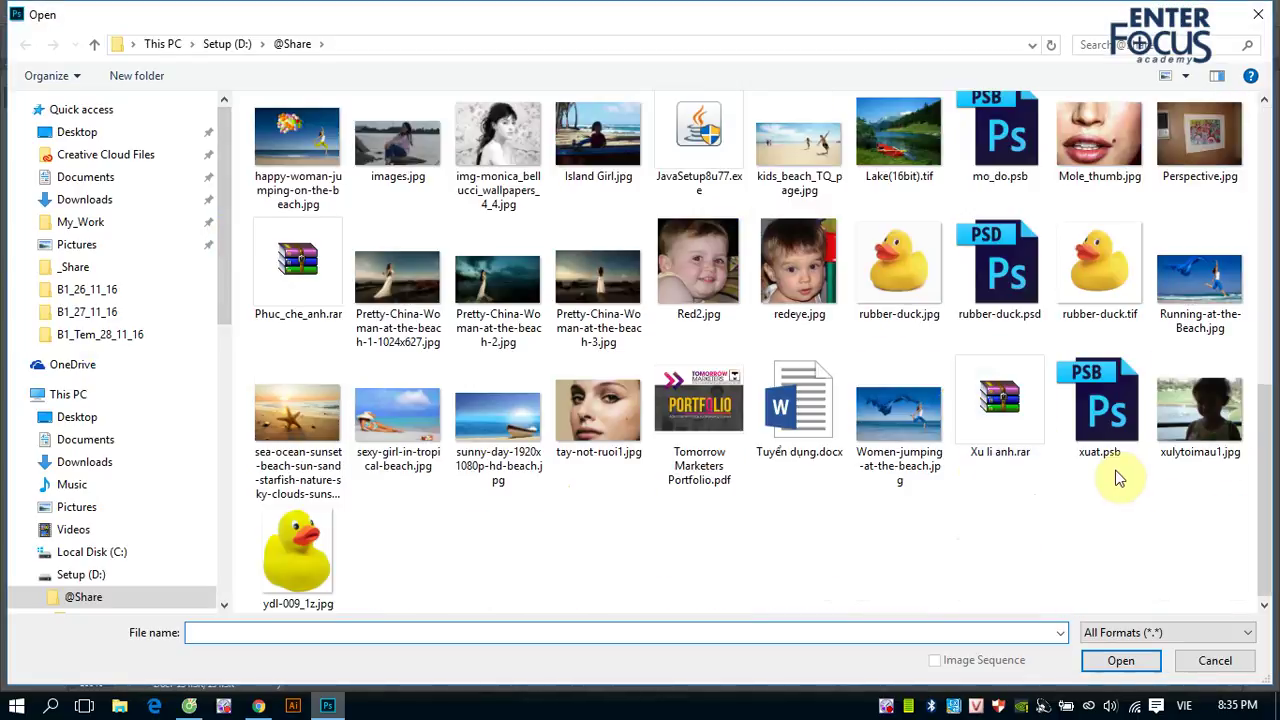
scroll(1117, 479, "up", 2)
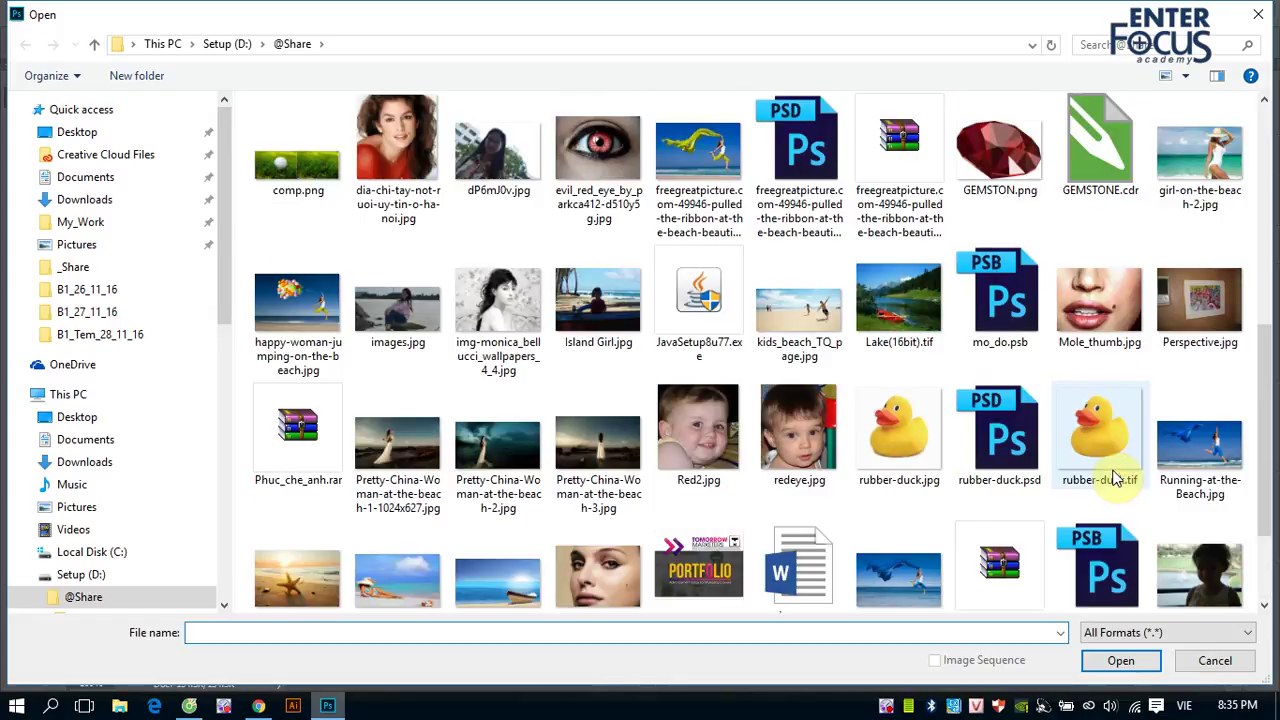
scroll(1117, 479, "up", 3)
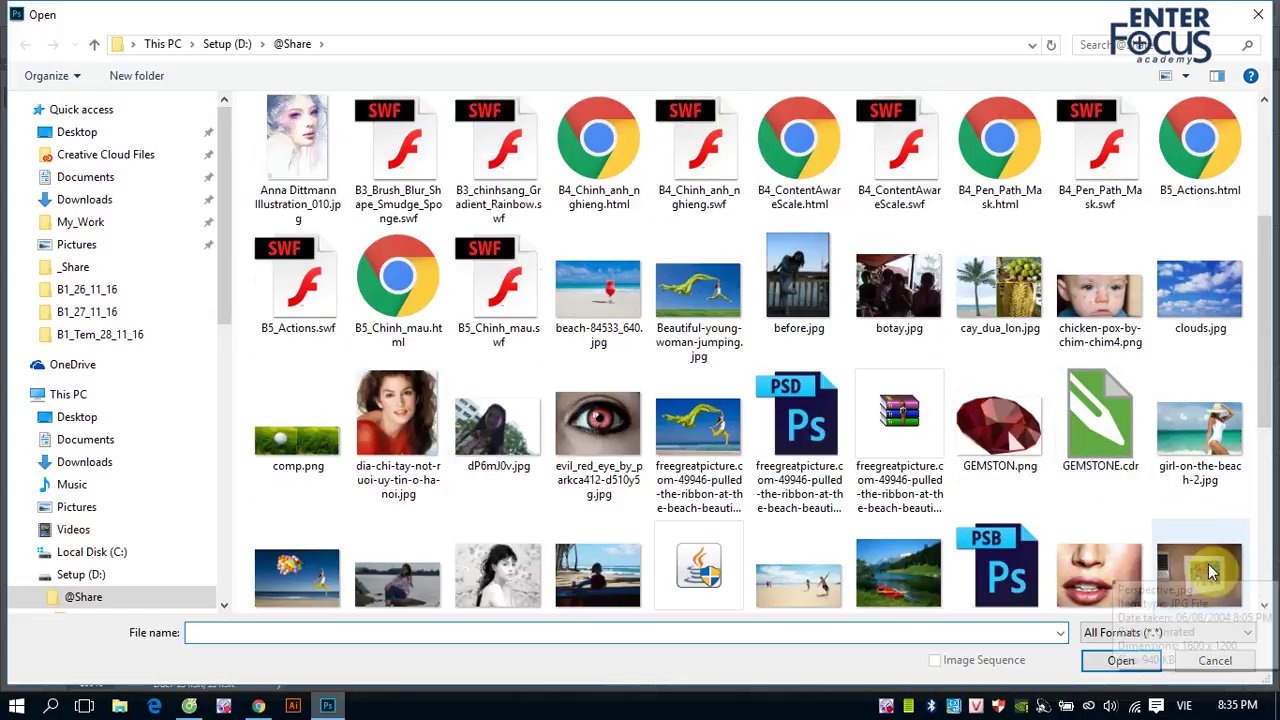
scroll(1210, 570, "up", 3)
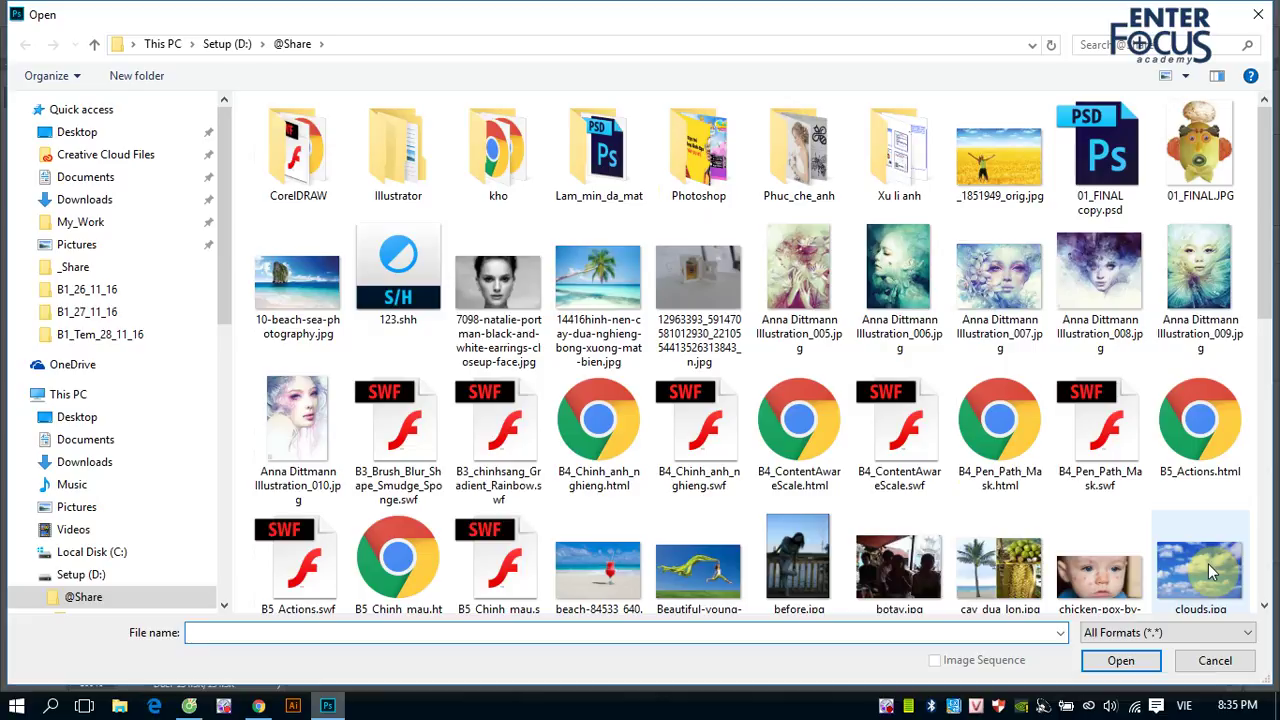
scroll(1210, 570, "down", 3)
scroll(760, 420, "down", 4)
scroll(730, 355, "down", 3)
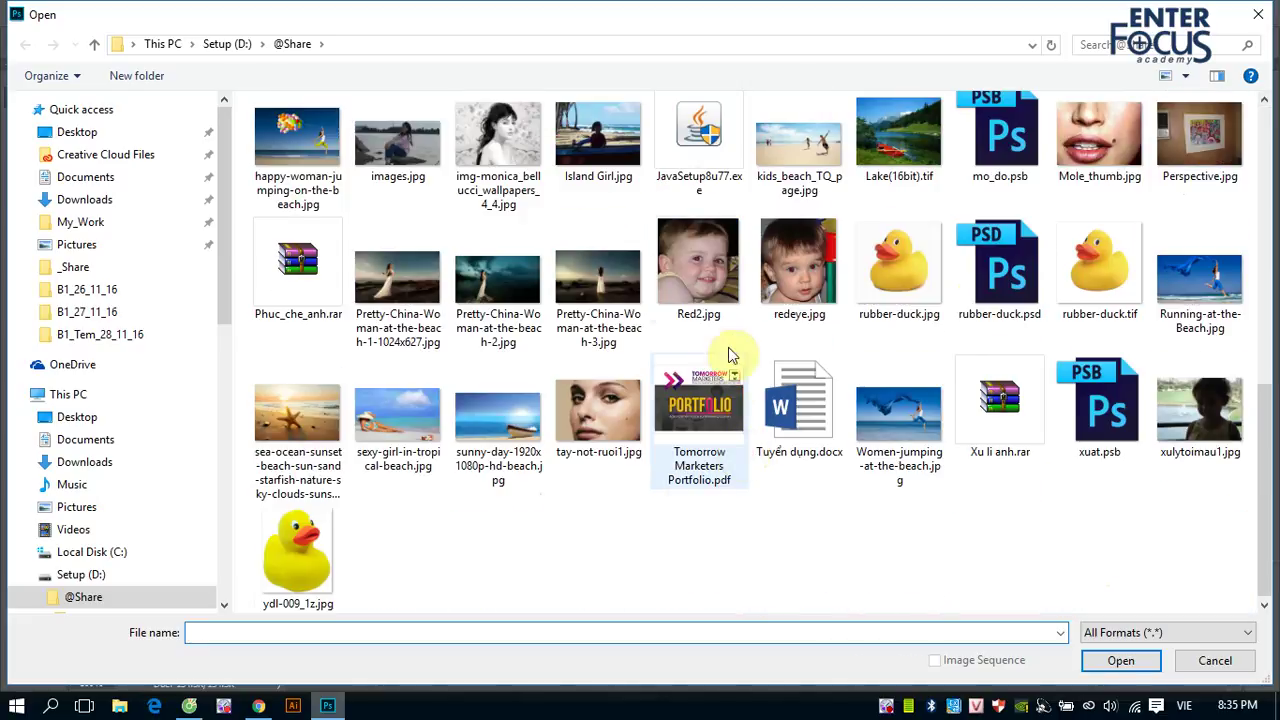
scroll(730, 355, "up", 4)
left_click(713, 440)
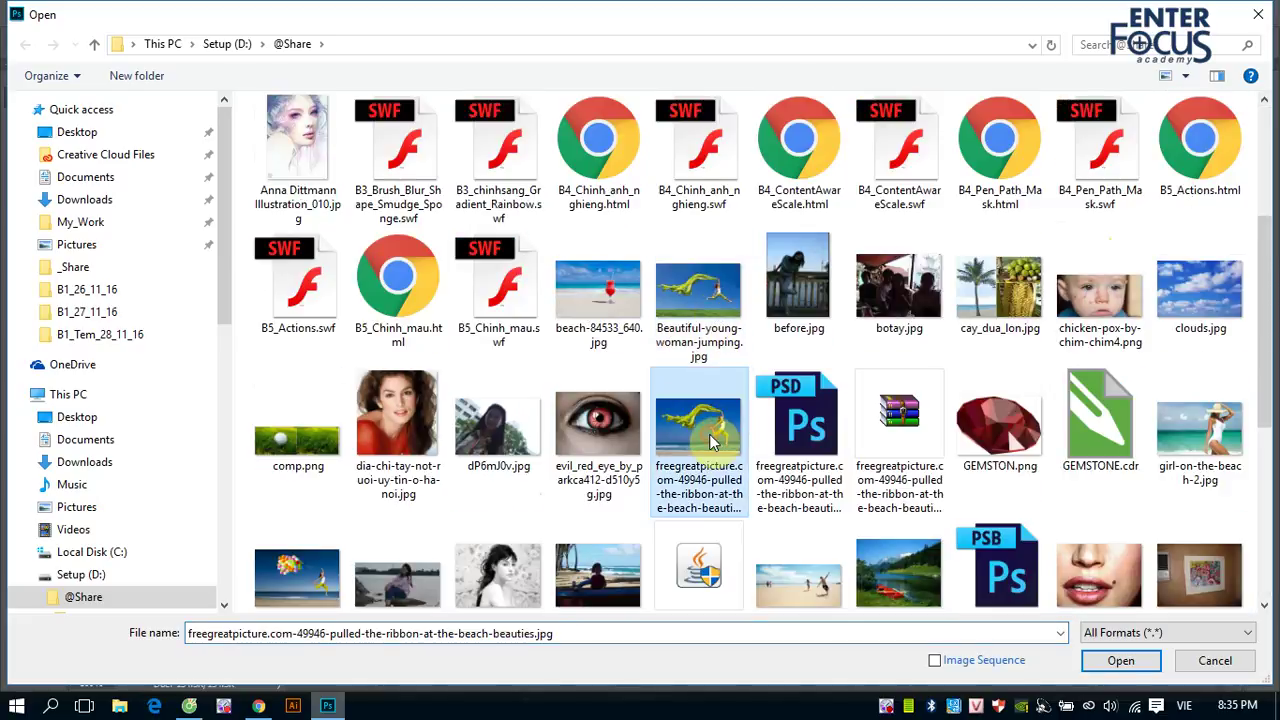
left_click(1120, 660)
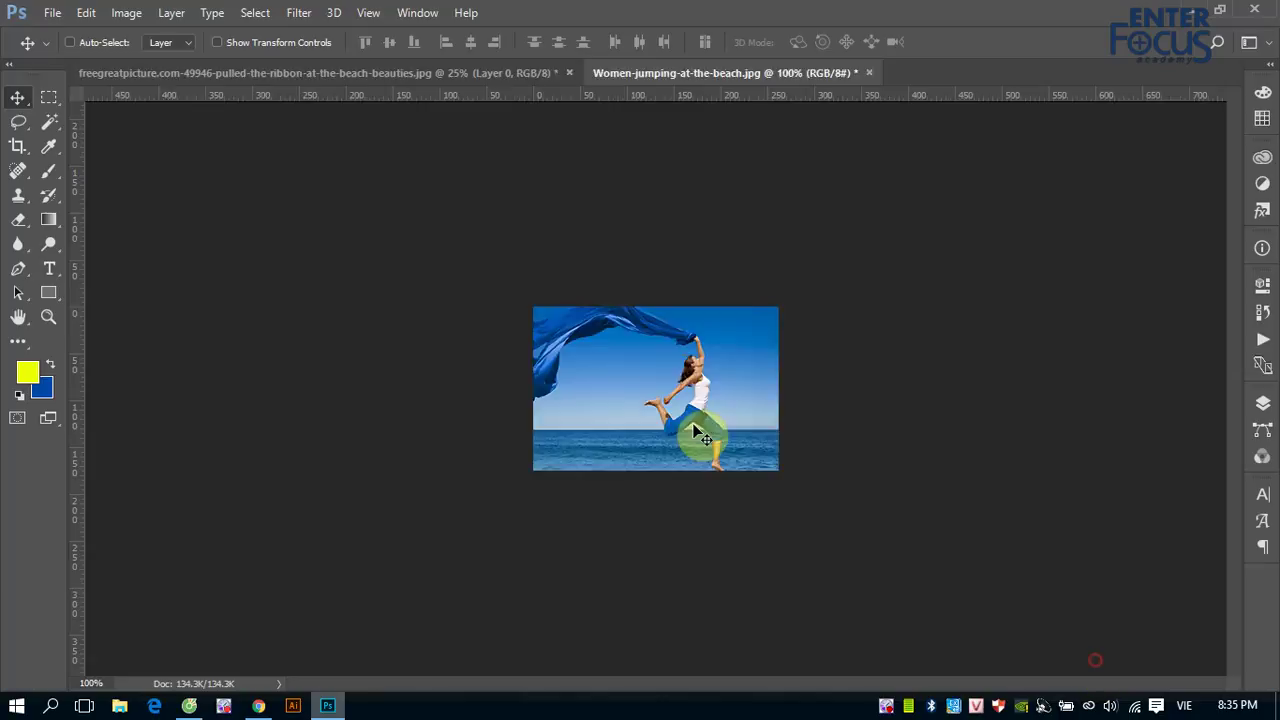
Switch to the beach photo and revert it to its saved yellow-scarf original.
key("ctrl+Tab")
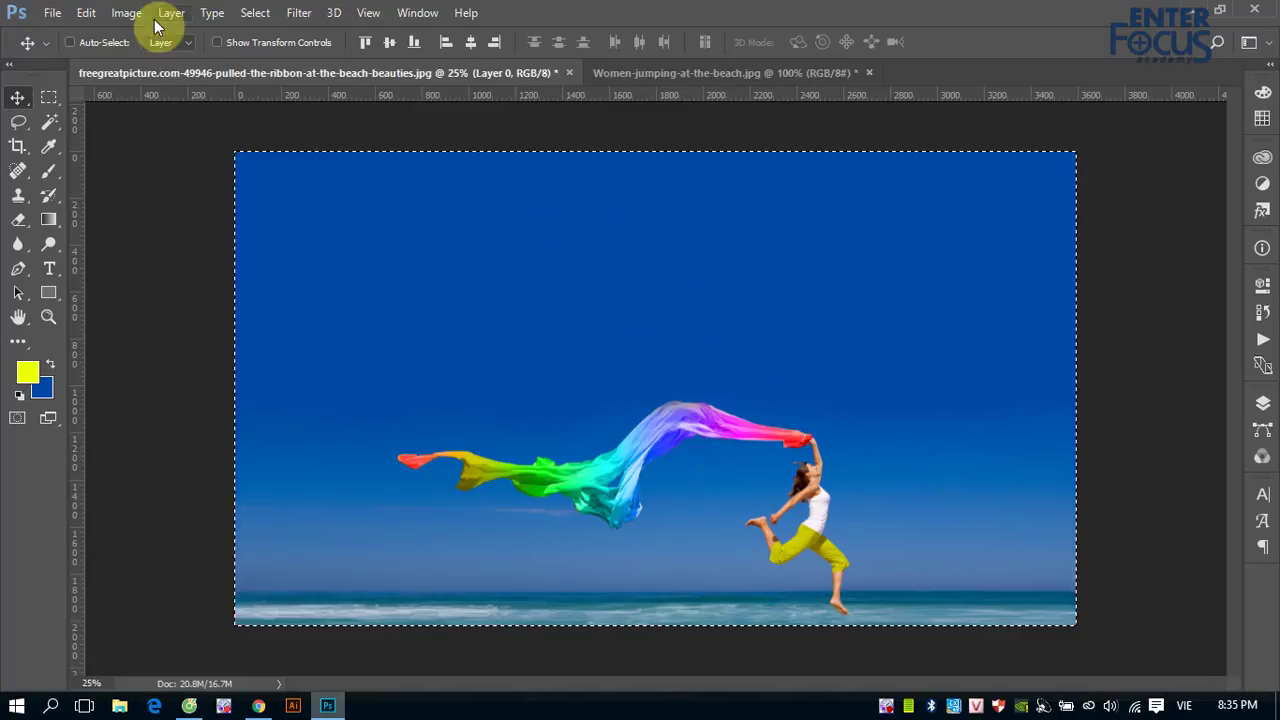
left_click(52, 12)
left_click(106, 254)
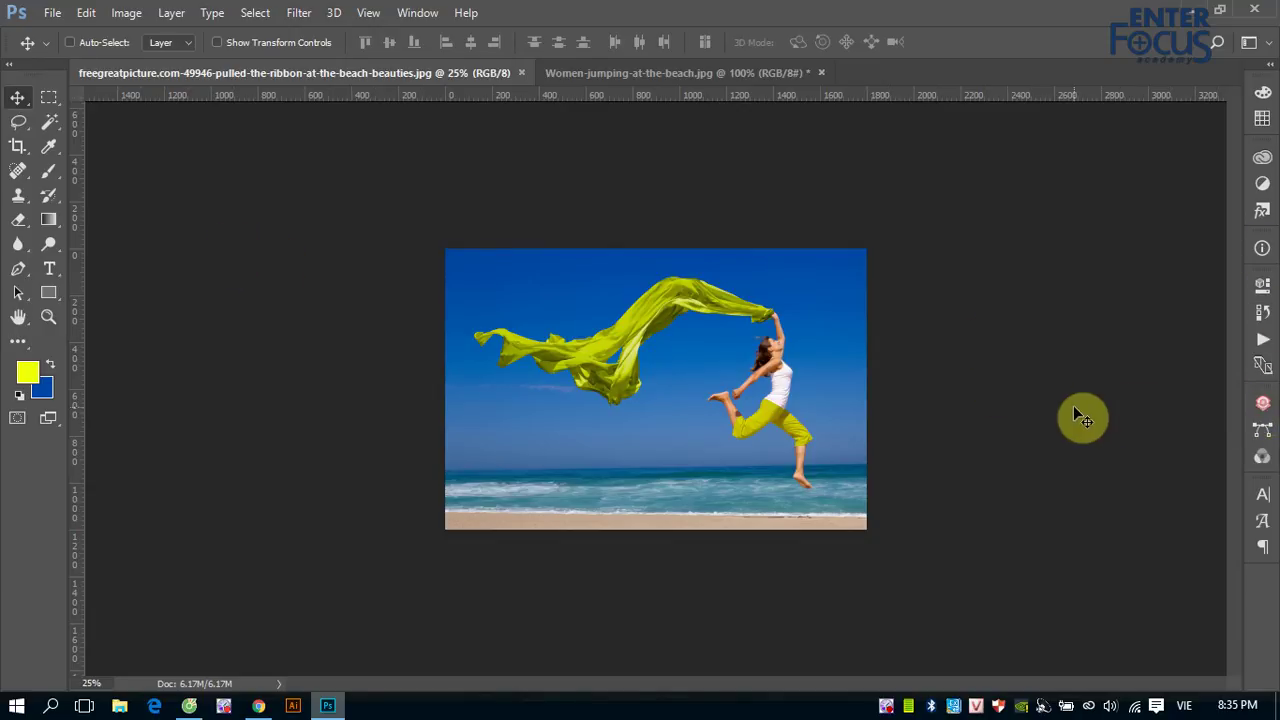
Convert the locked Background layer into an editable Layer 0.
left_click(1262, 404)
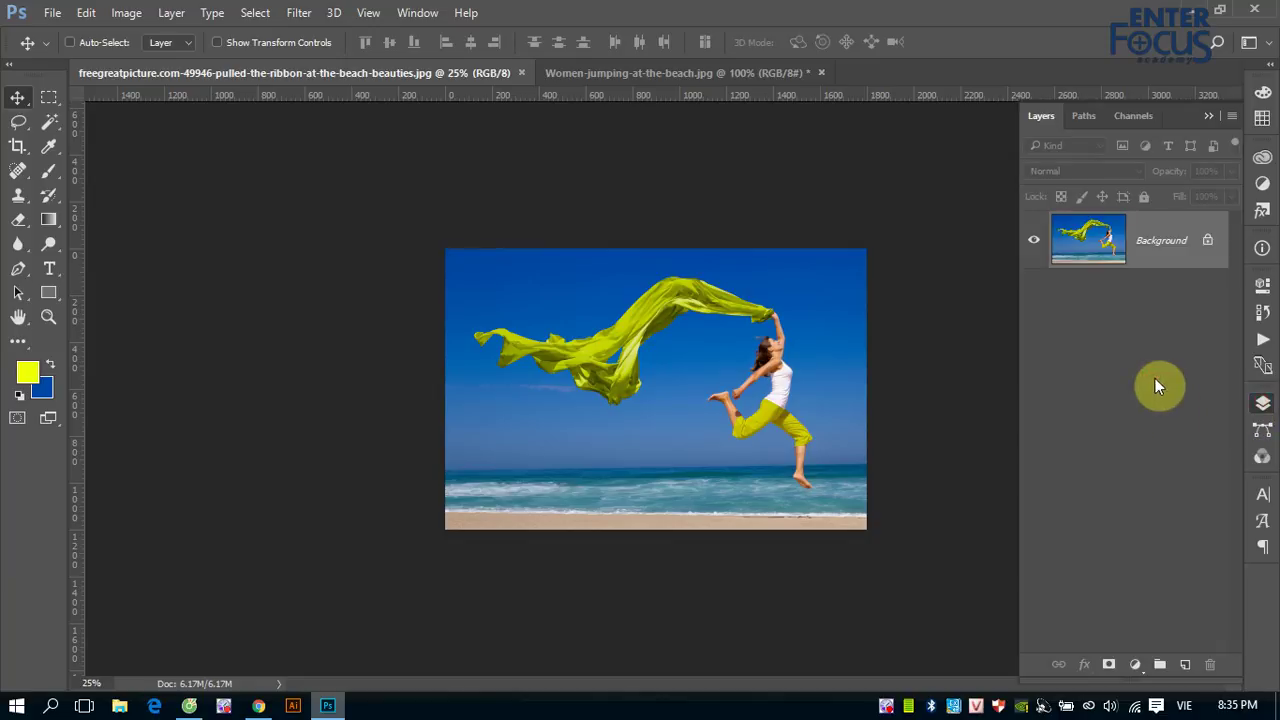
double_click(1157, 247)
left_click(803, 219)
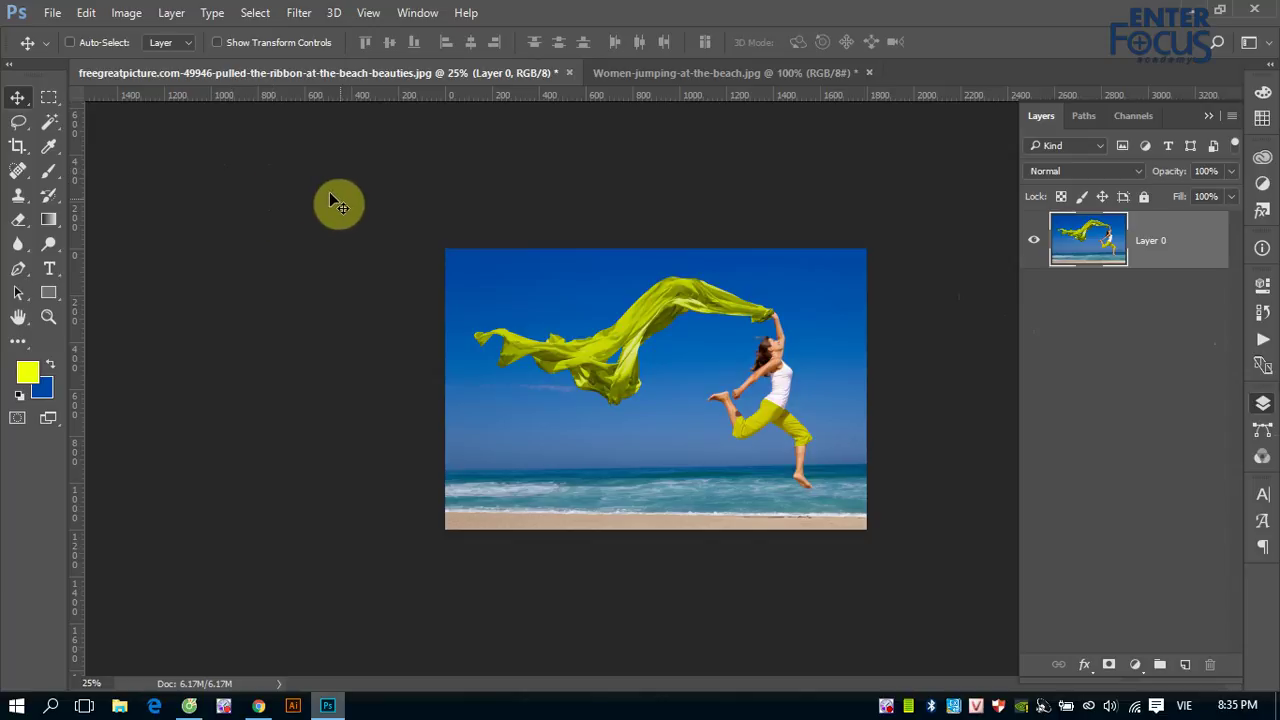
Try a slightly rotated crop, undo it, and zoom back out to the full photo.
left_click(17, 145)
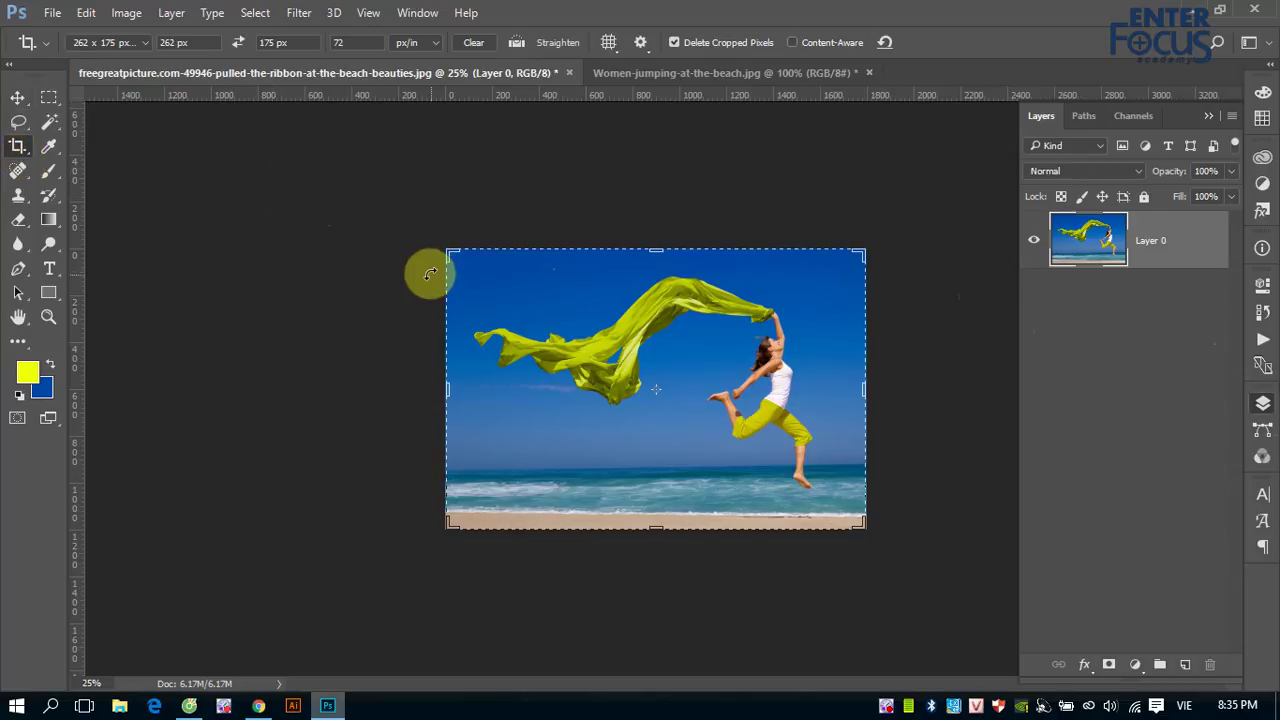
left_click(551, 318)
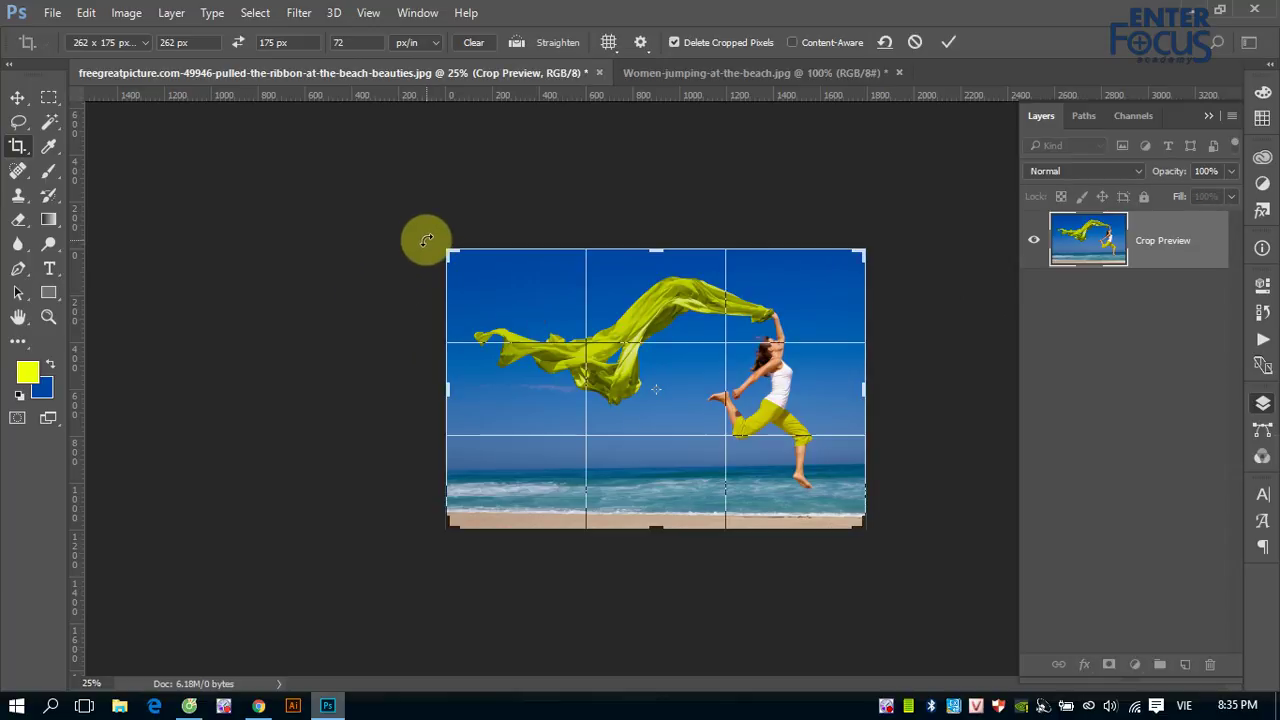
left_click_drag(426, 240, 432, 240)
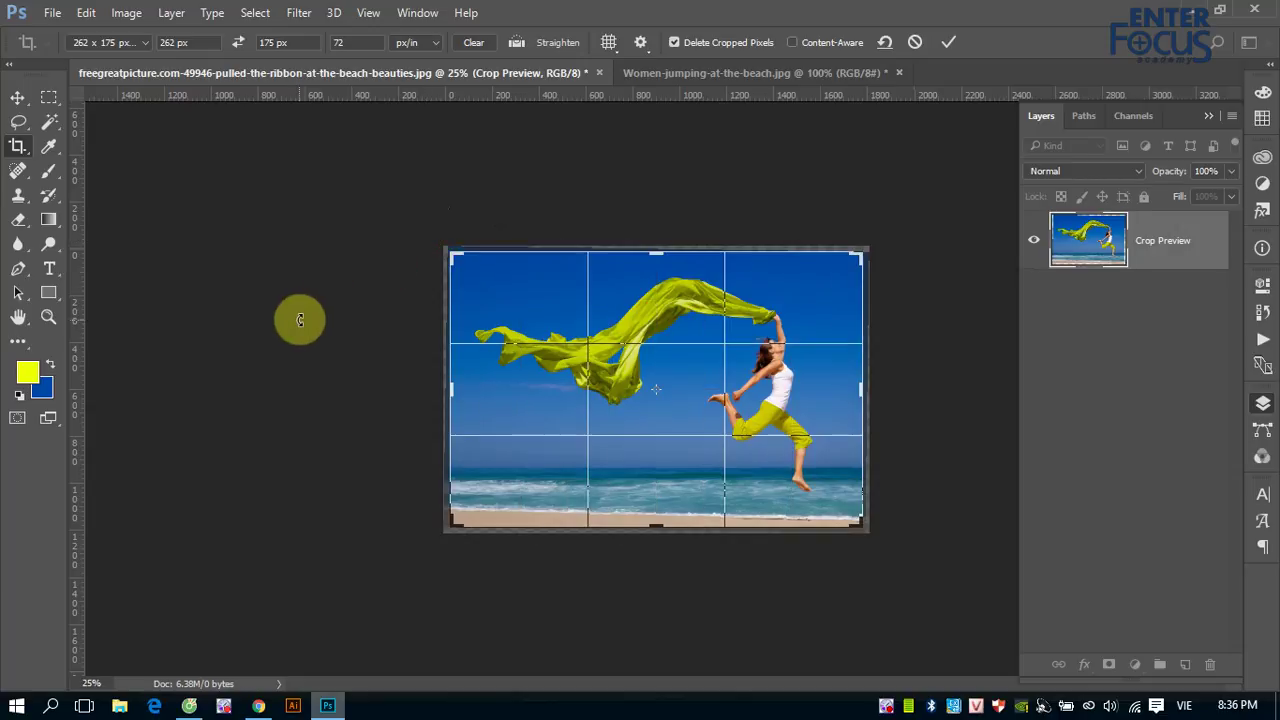
key("Return")
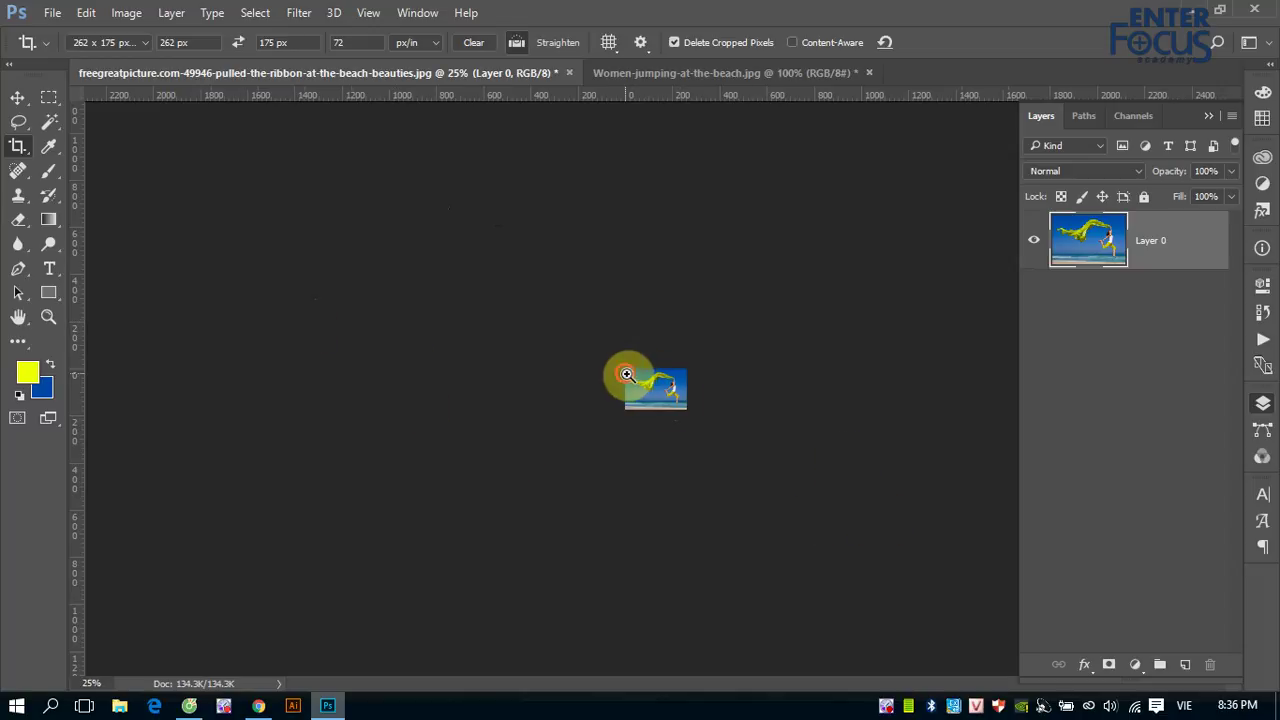
scroll(706, 423, "up", 5)
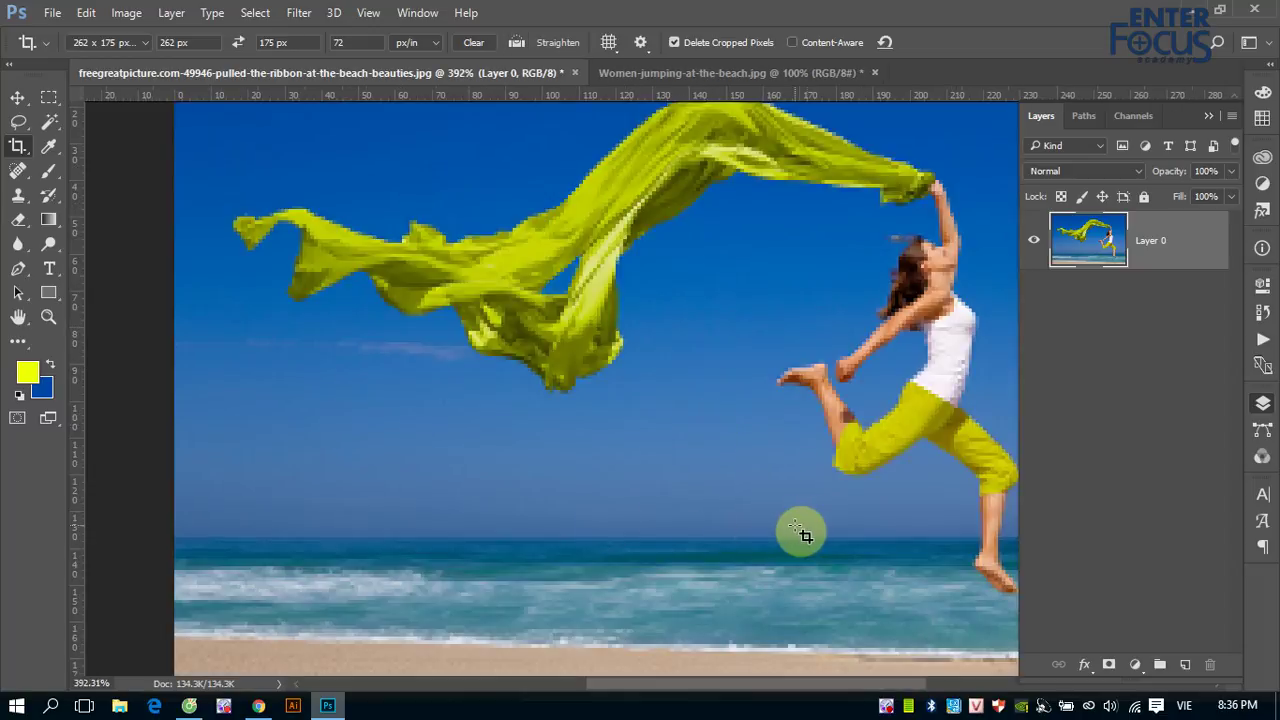
key("ctrl+z")
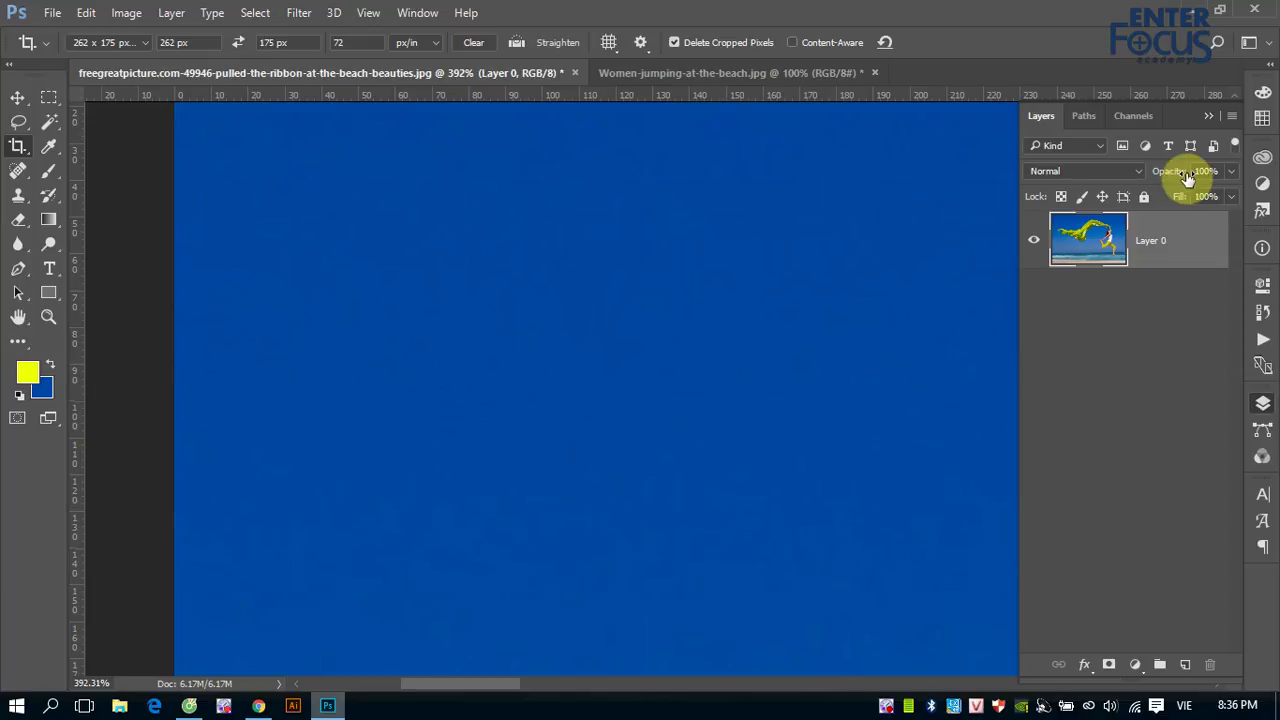
key("ctrl+minus")
key("ctrl+minus")
key("ctrl+minus")
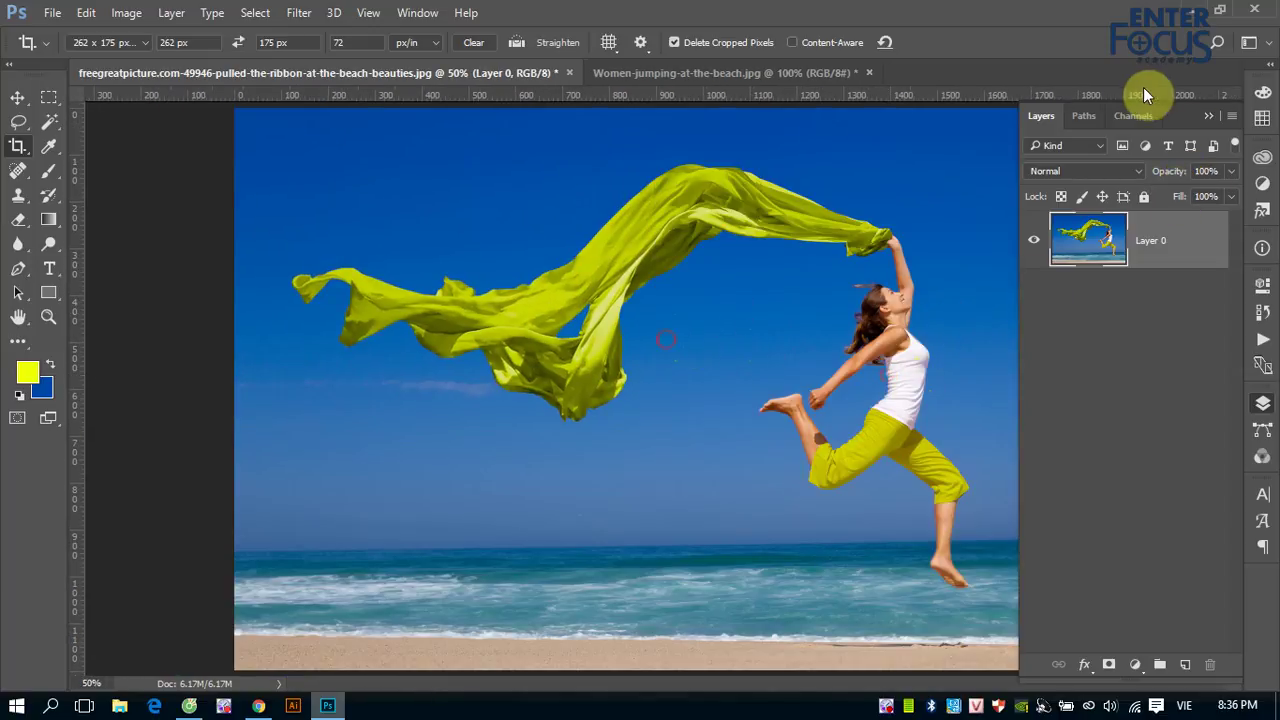
Set the crop preset to Unconstrained, rotate the crop box slightly, and commit the tilted crop.
left_click(1210, 117)
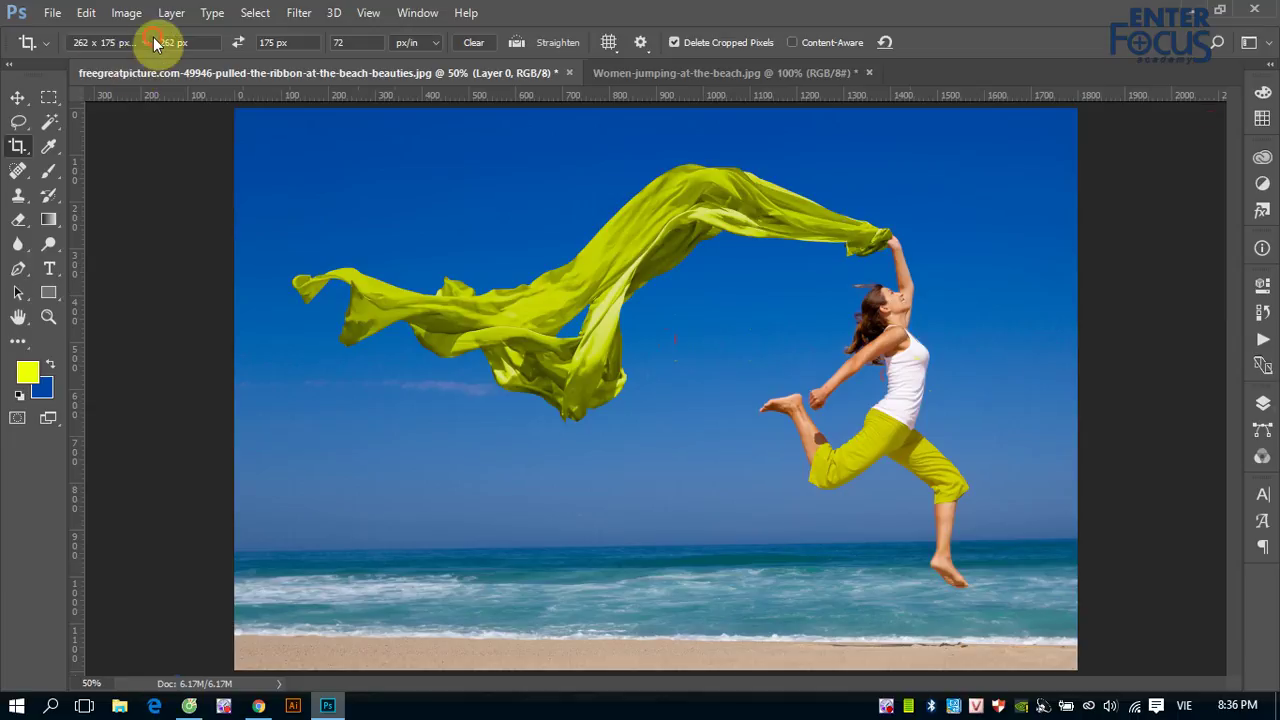
left_click(146, 44)
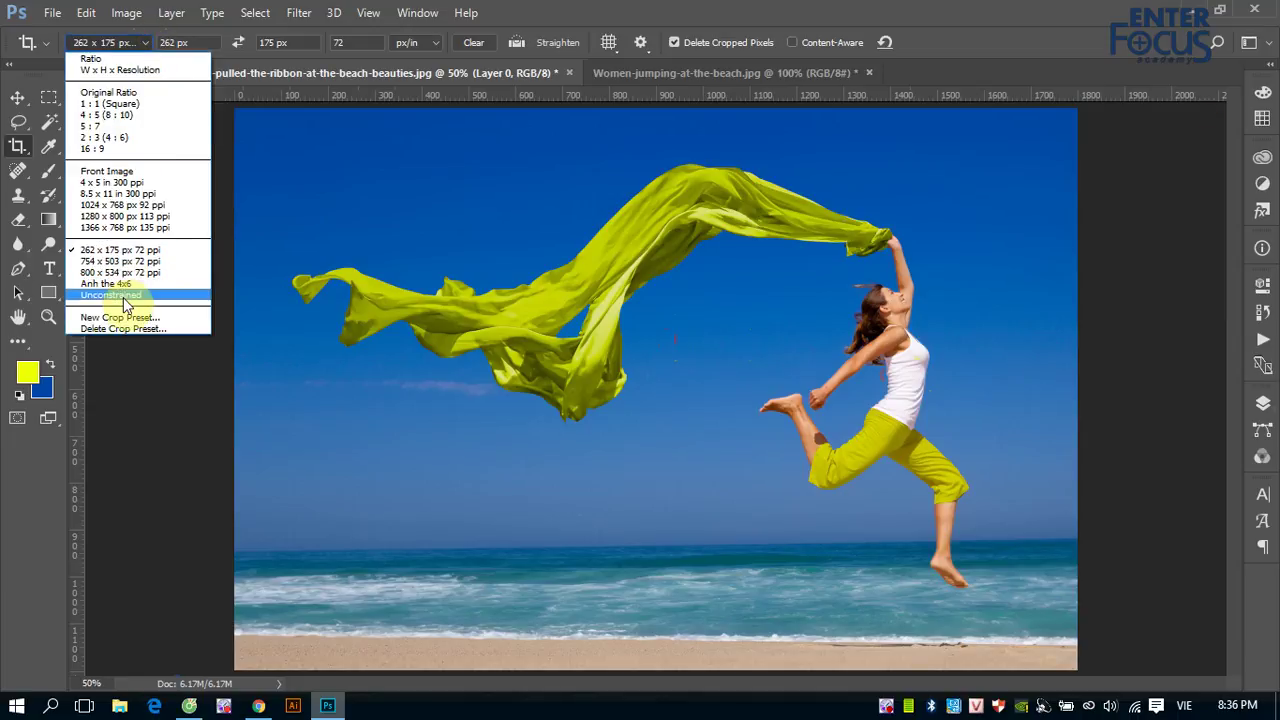
left_click(111, 295)
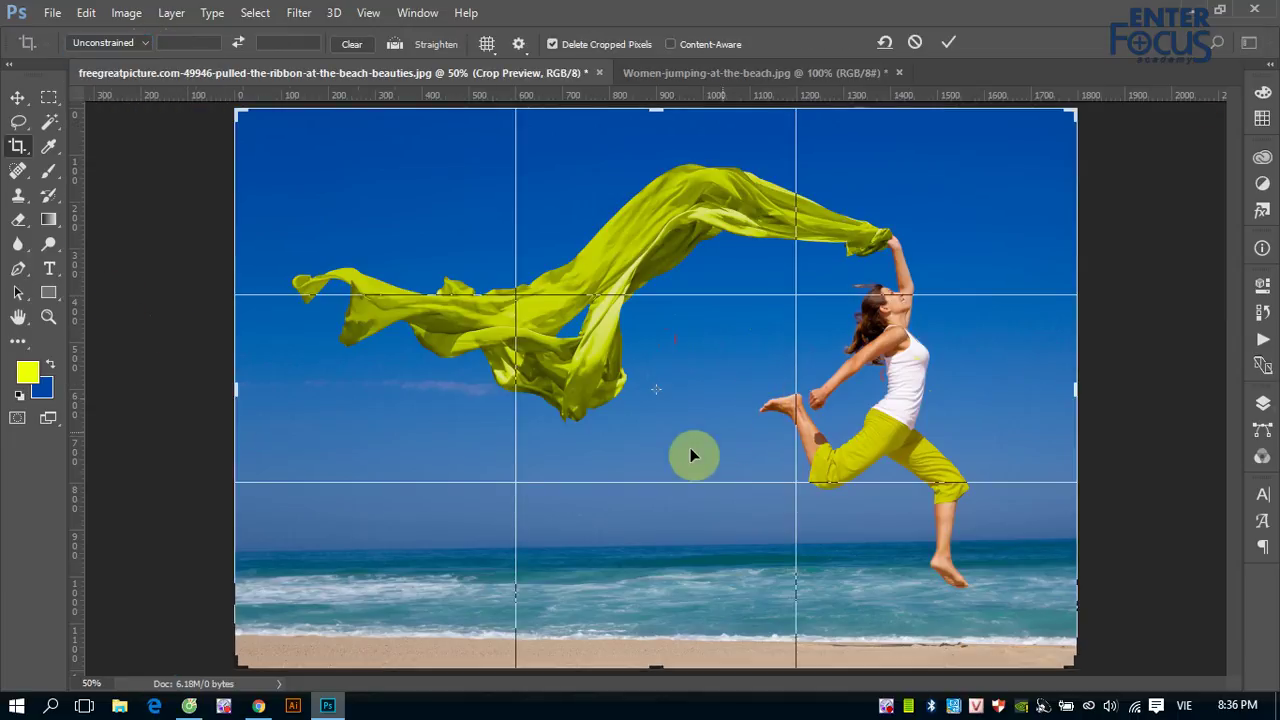
left_click_drag(200, 200, 200, 195)
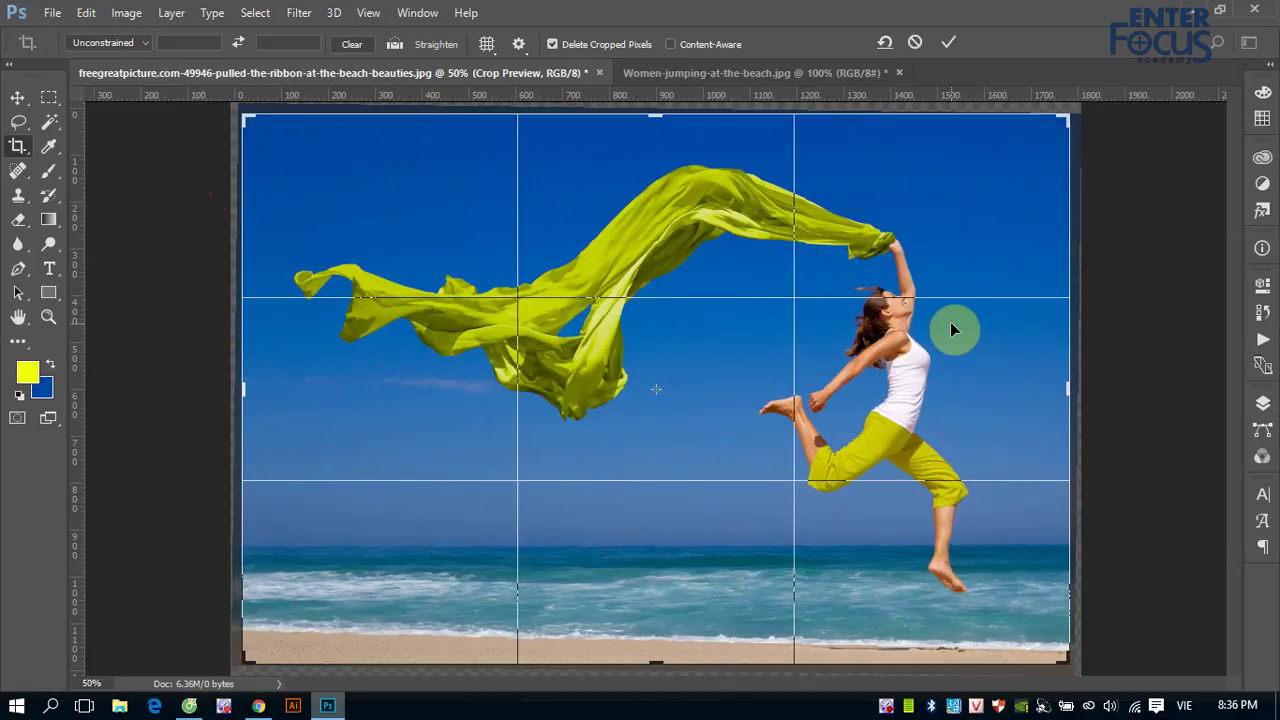
key("ctrl")
key("ctrl+minus")
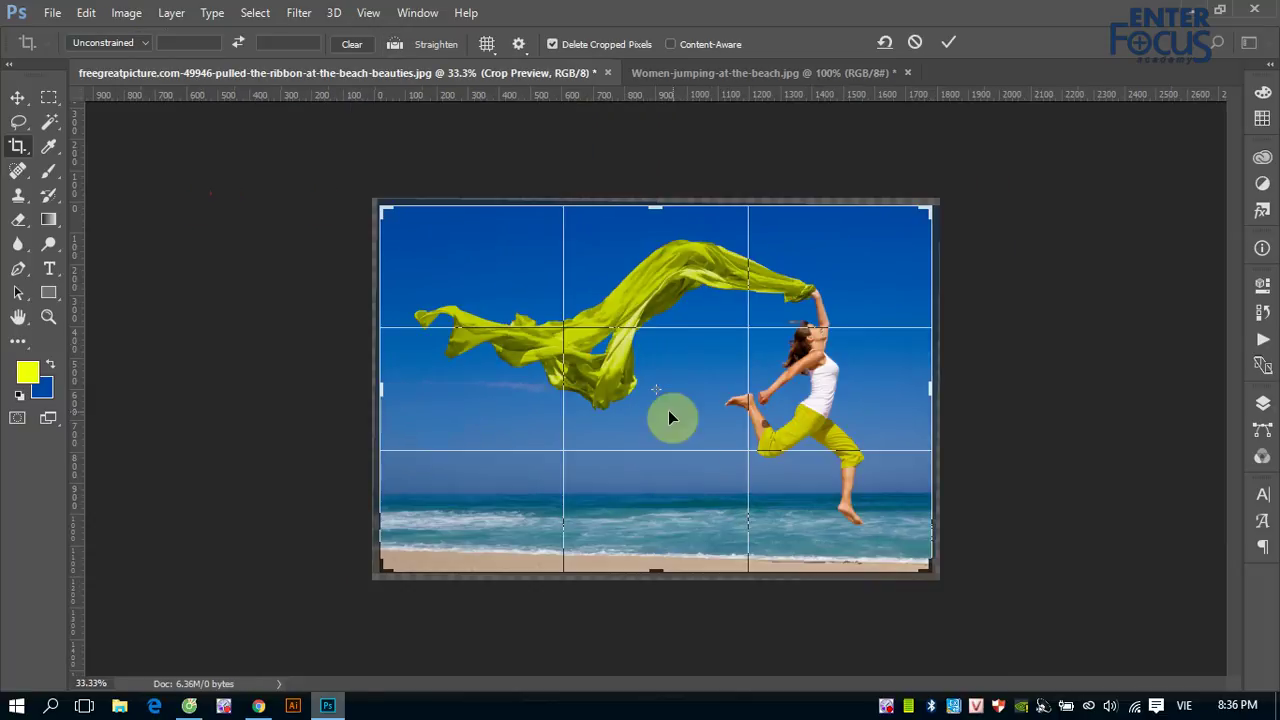
key("Return")
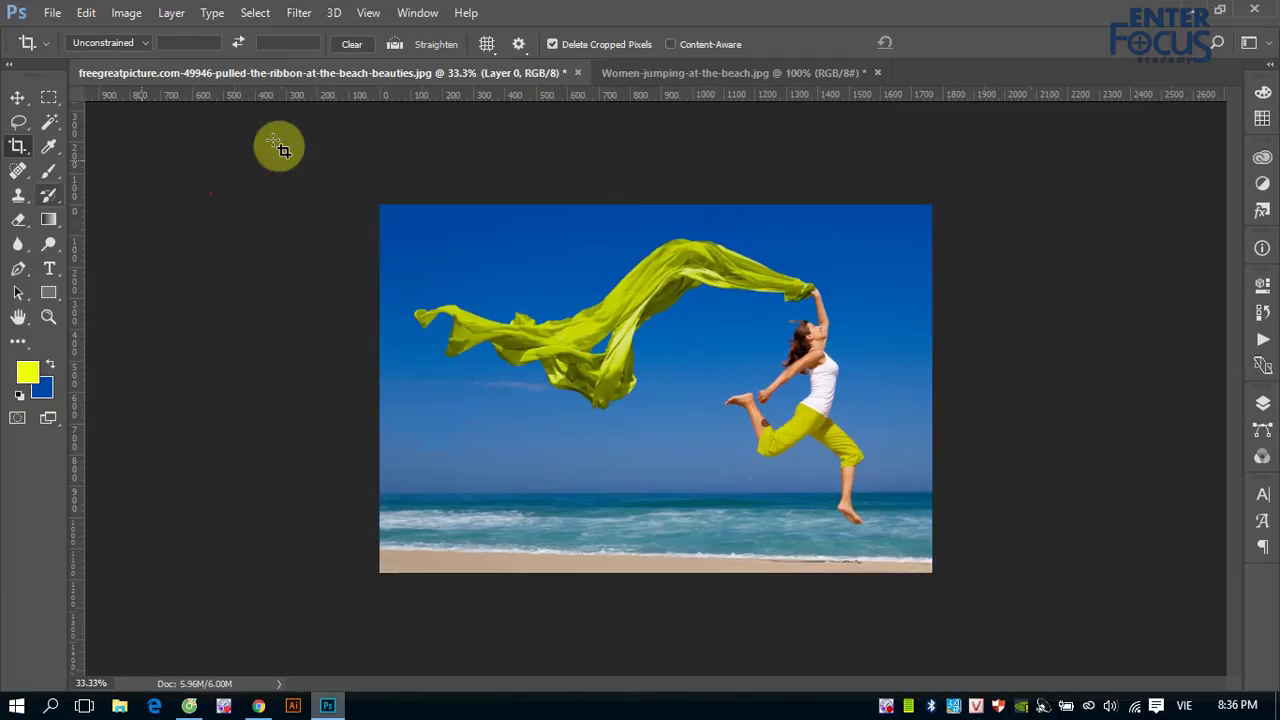
Pull a horizontal guide onto the sea horizon, then remove it and restore the crop box.
left_click_drag(440, 95, 430, 494)
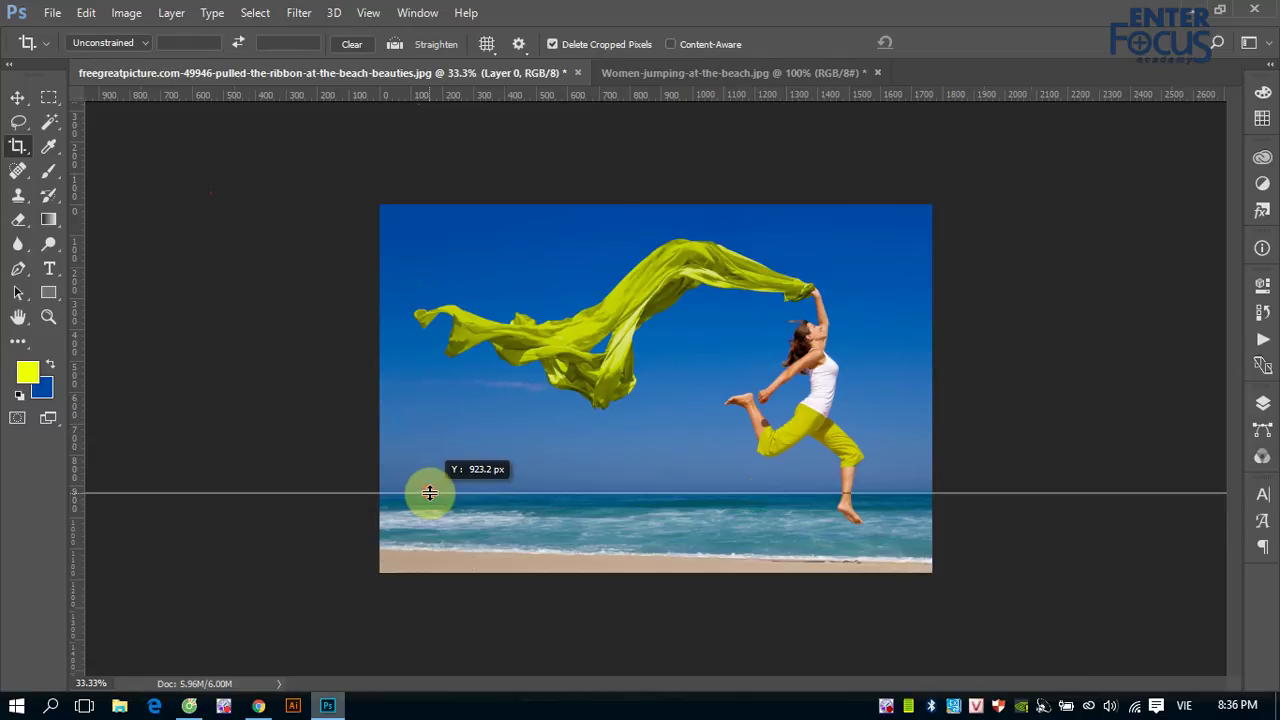
left_click_drag(430, 494, 429, 492)
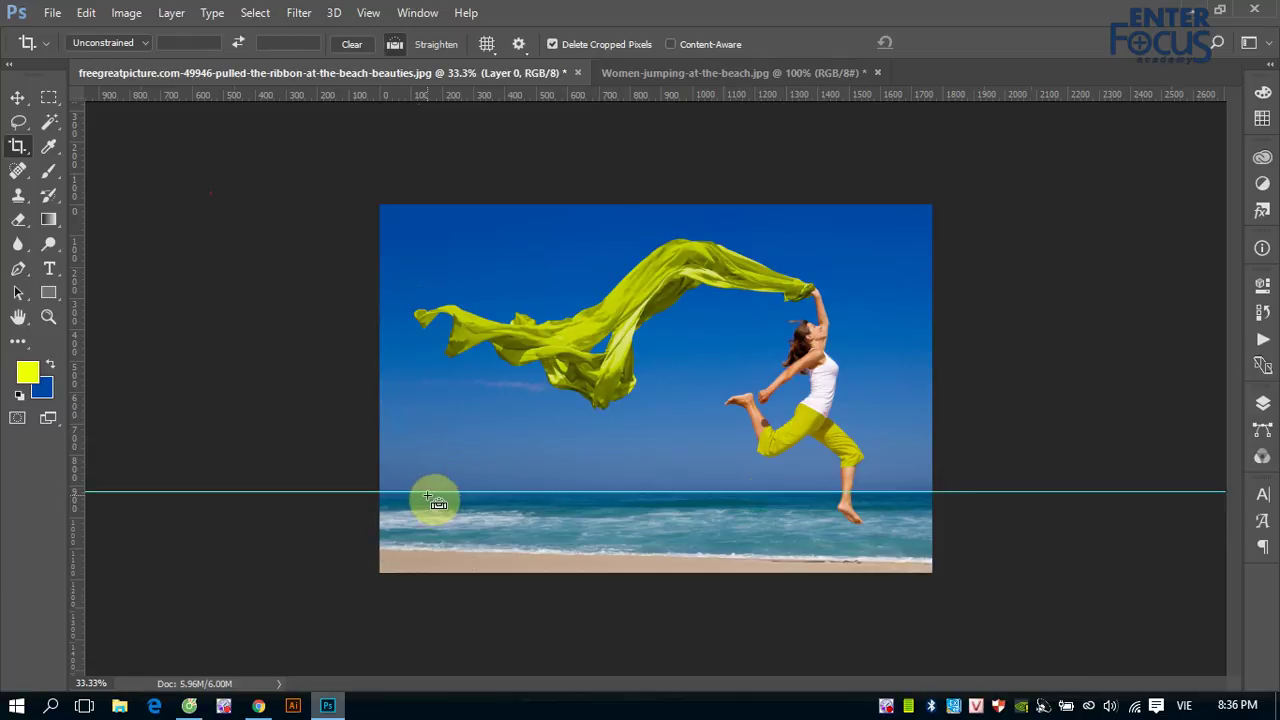
key("ctrl+z")
key("Return")
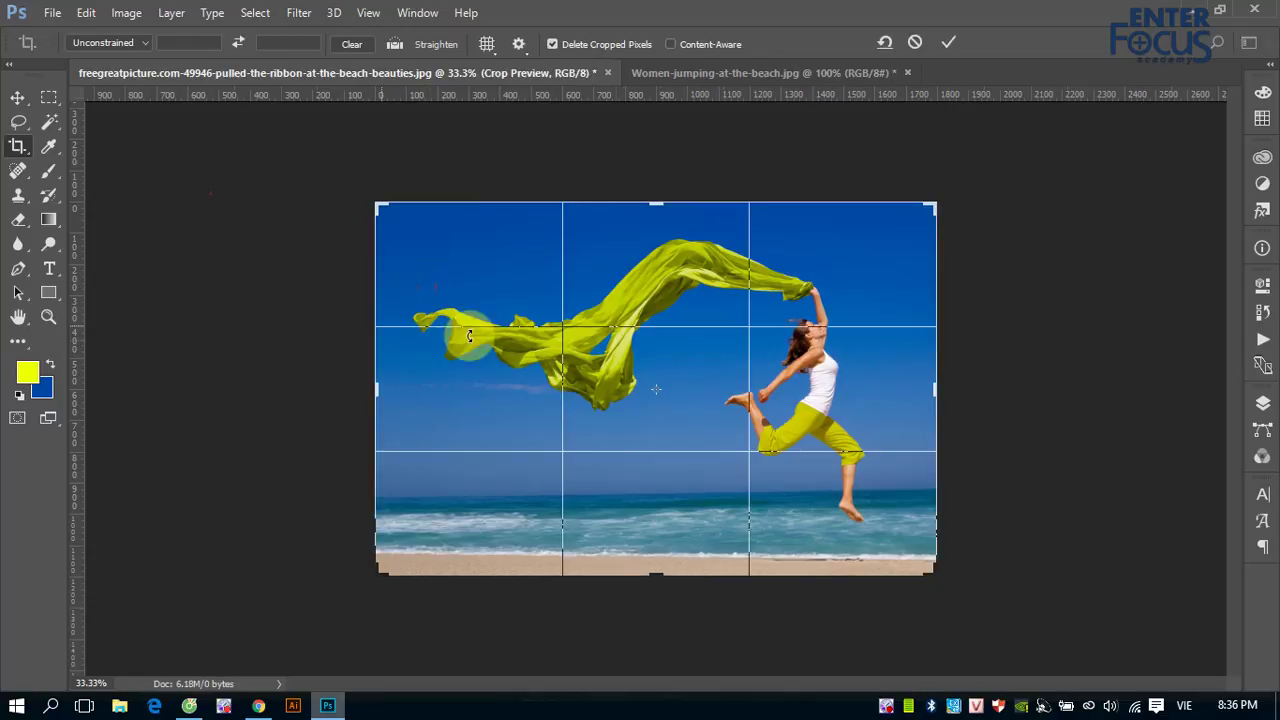
Straighten the photo by drawing along the sea horizon and commit the crop.
left_click(393, 45)
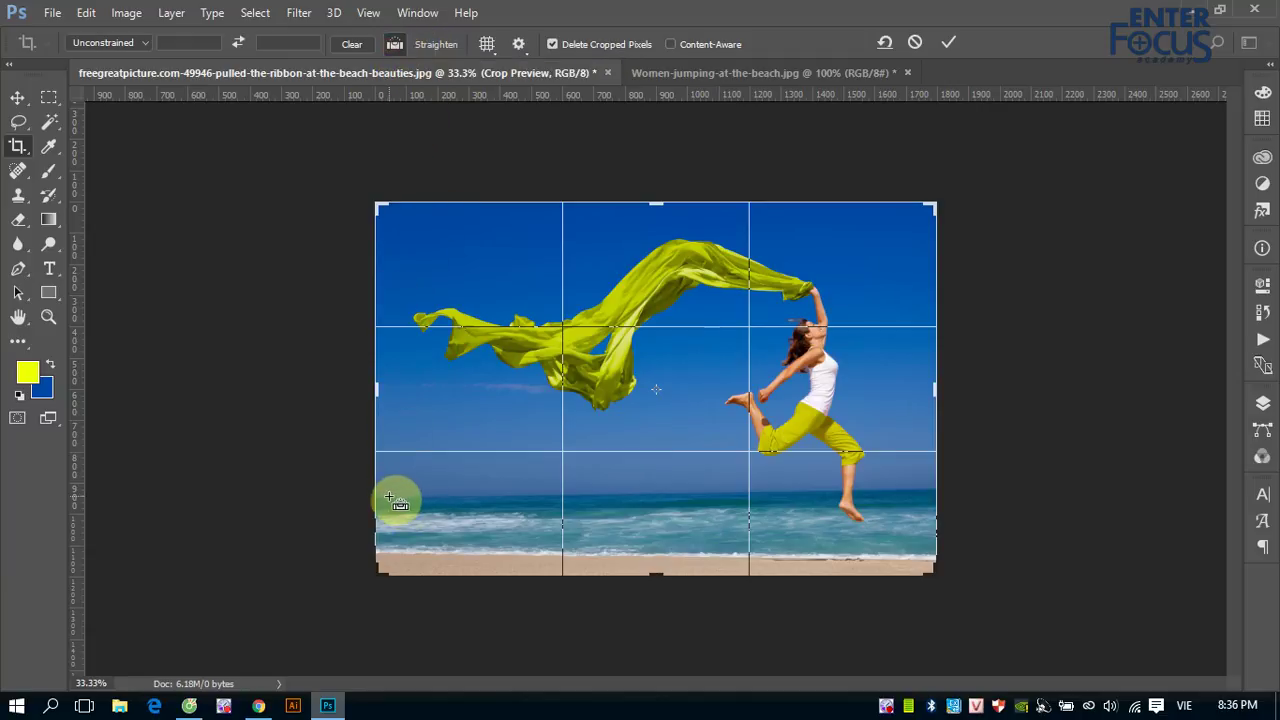
left_click_drag(389, 499, 880, 494)
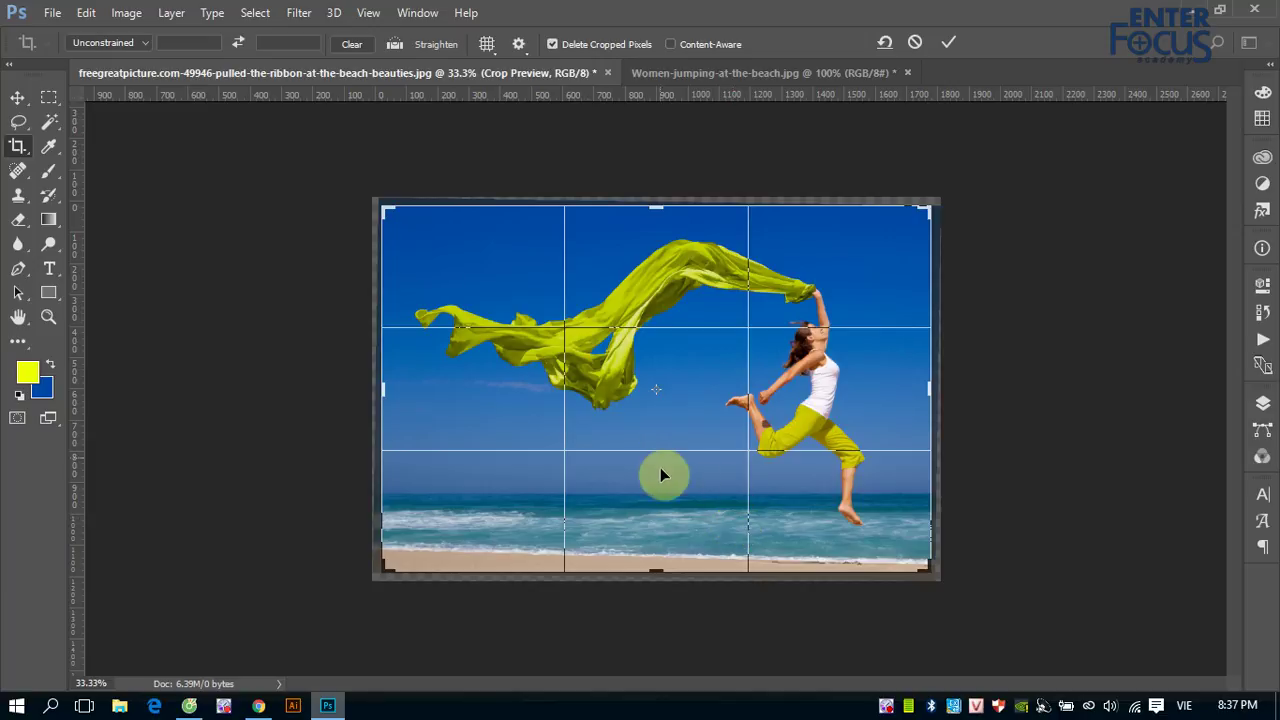
left_click(694, 498)
double_click(694, 498)
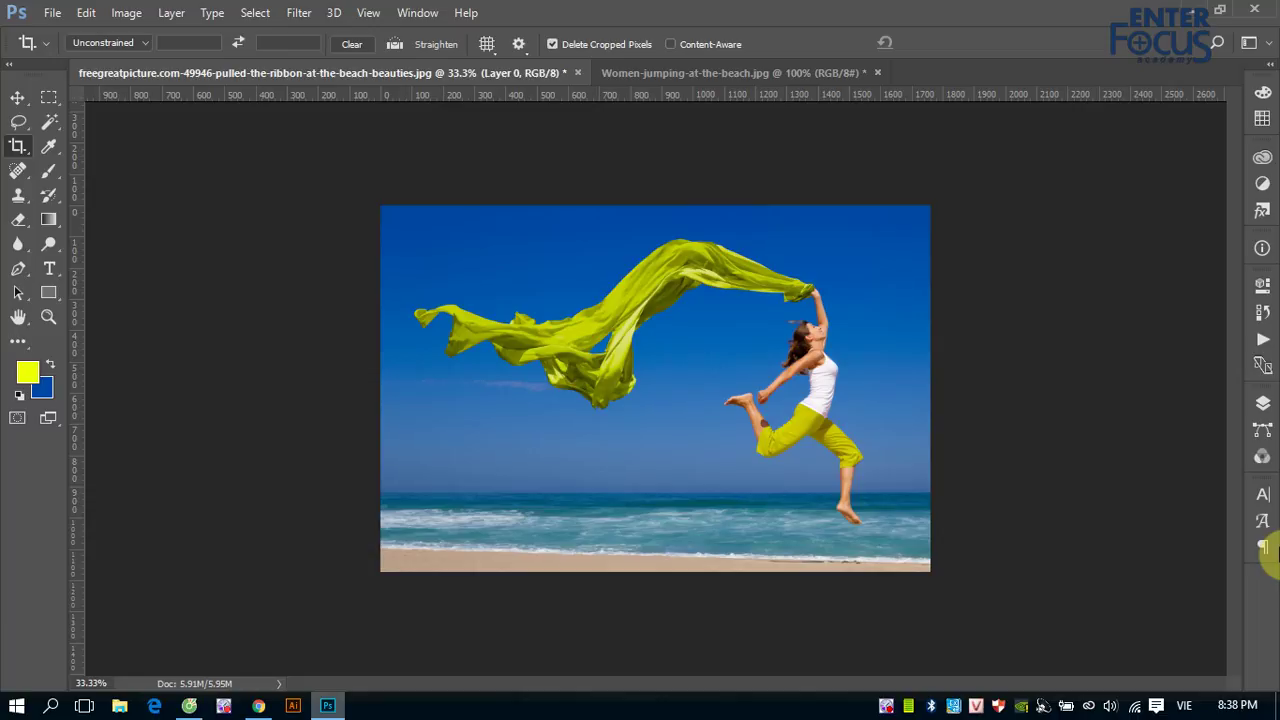
Open Perspective.jpg from the file list via File > Open.
left_click(52, 12)
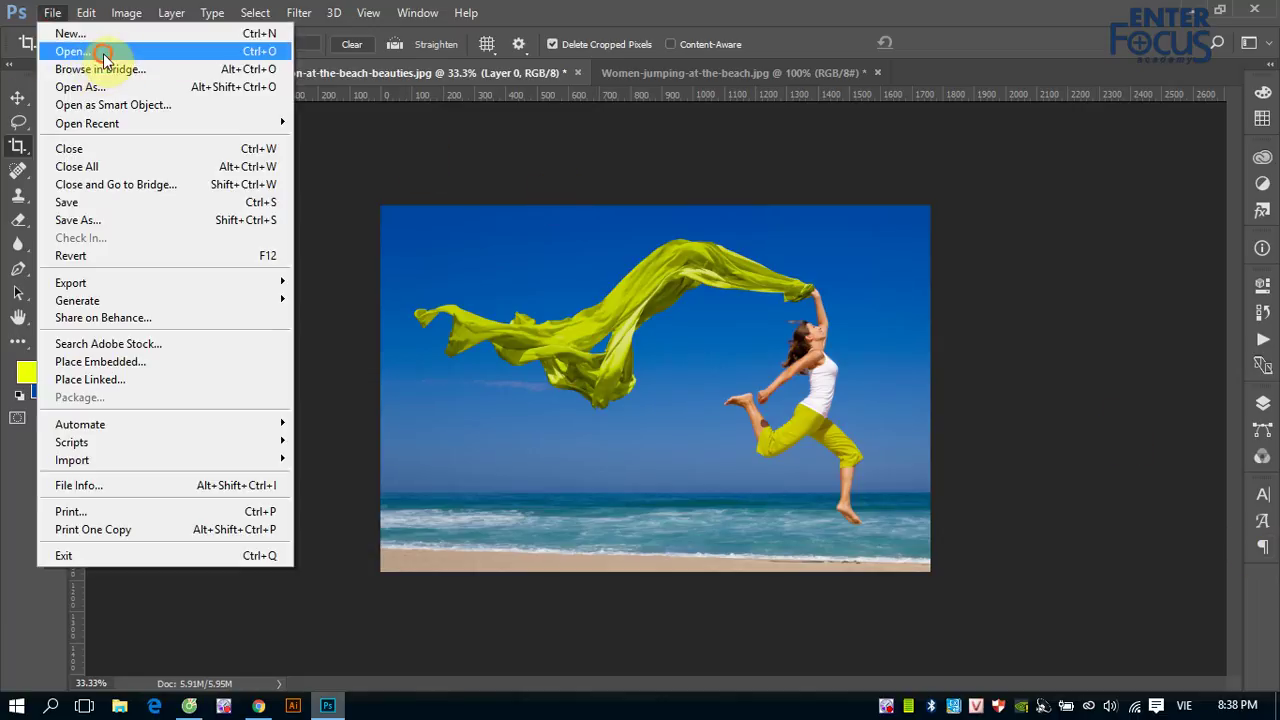
left_click(80, 51)
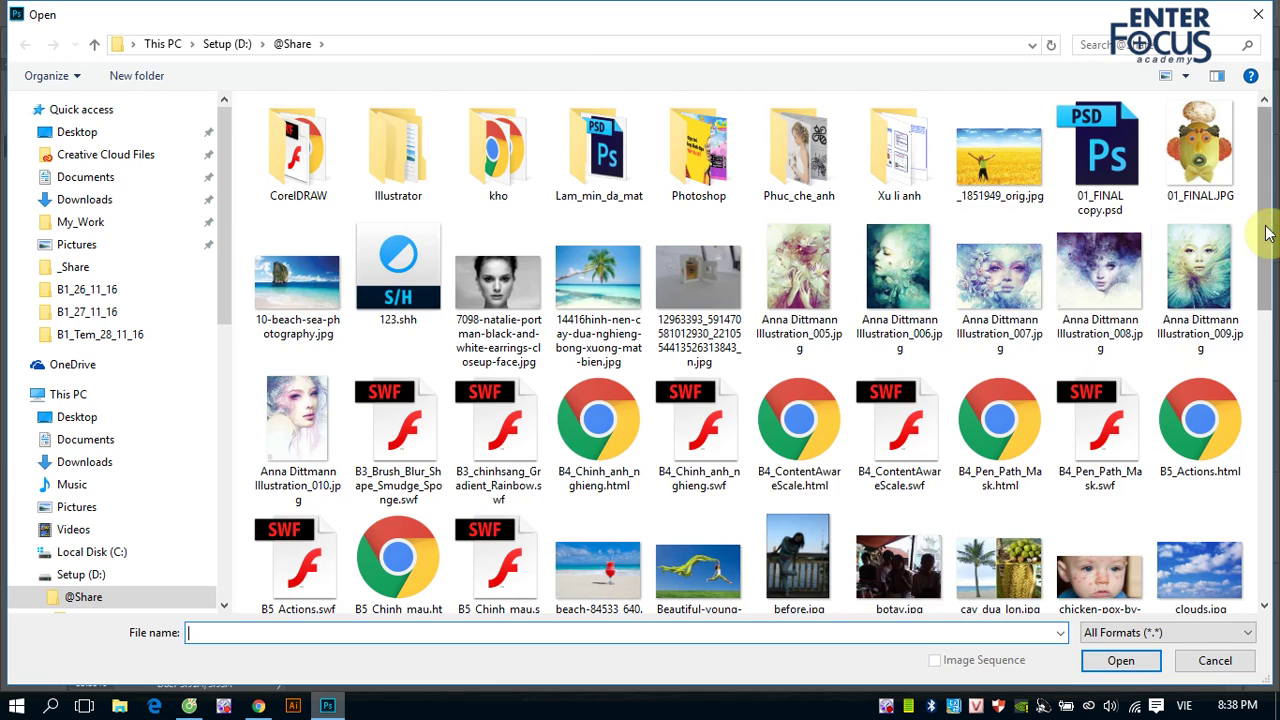
left_click_drag(1262, 240, 1271, 423)
left_click(1200, 360)
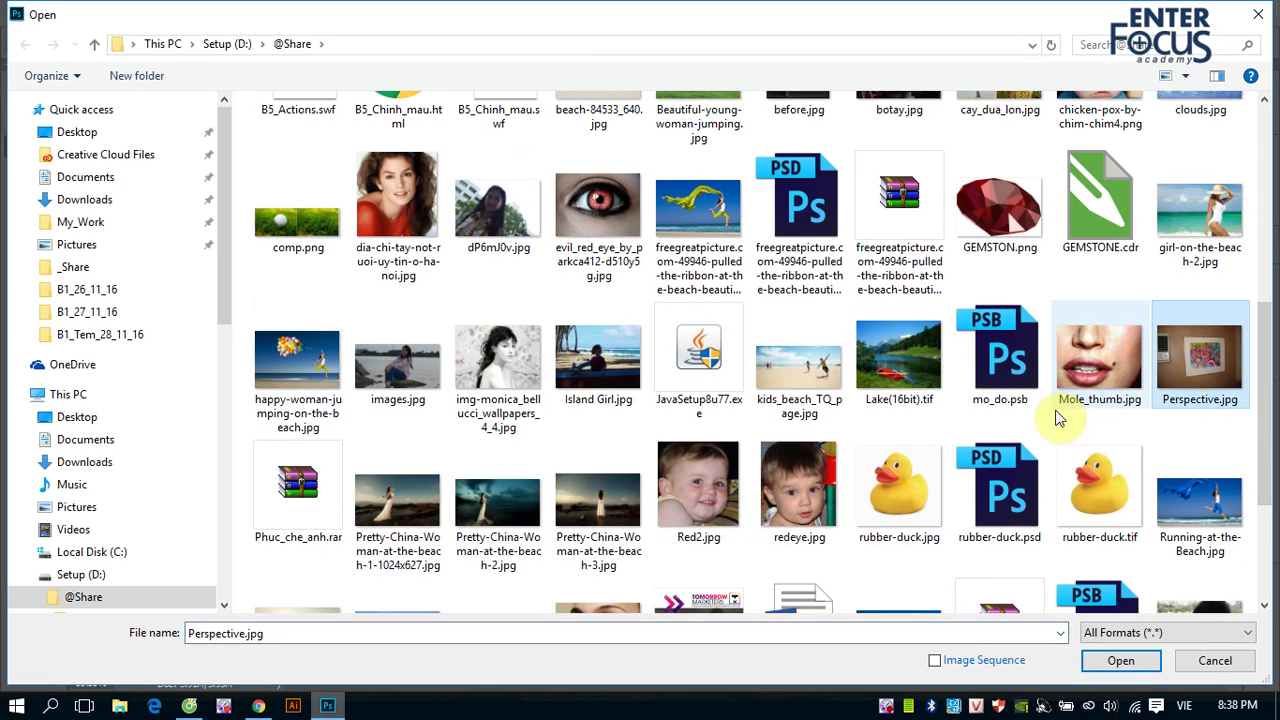
left_click(1113, 663)
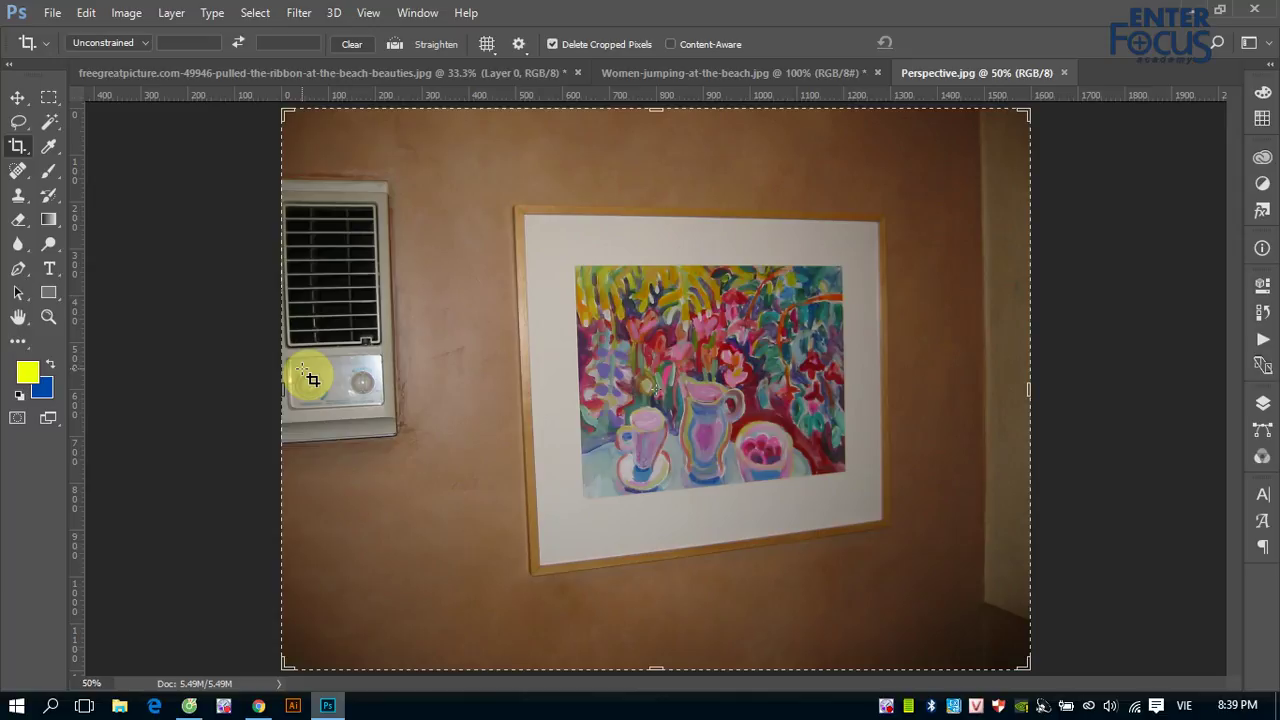
Switch to the Perspective Crop Tool and draw a crop box over the painting.
right_click(18, 148)
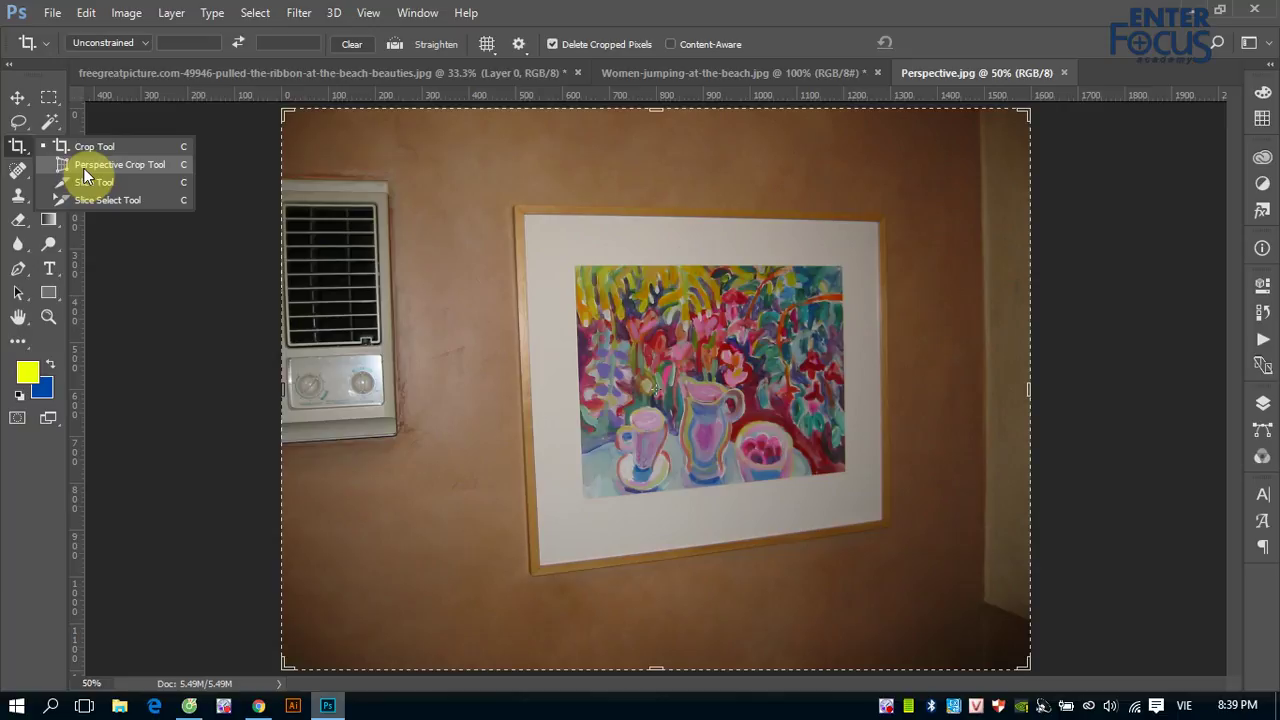
left_click(85, 168)
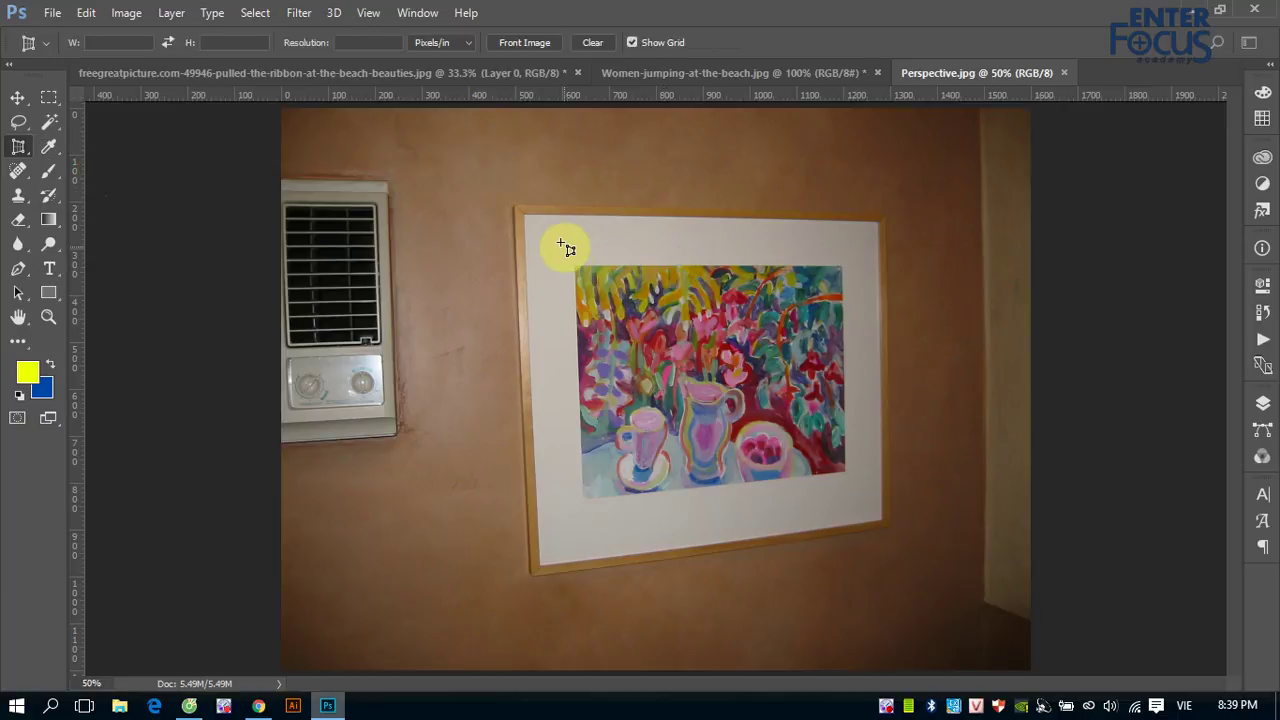
left_click_drag(548, 238, 856, 512)
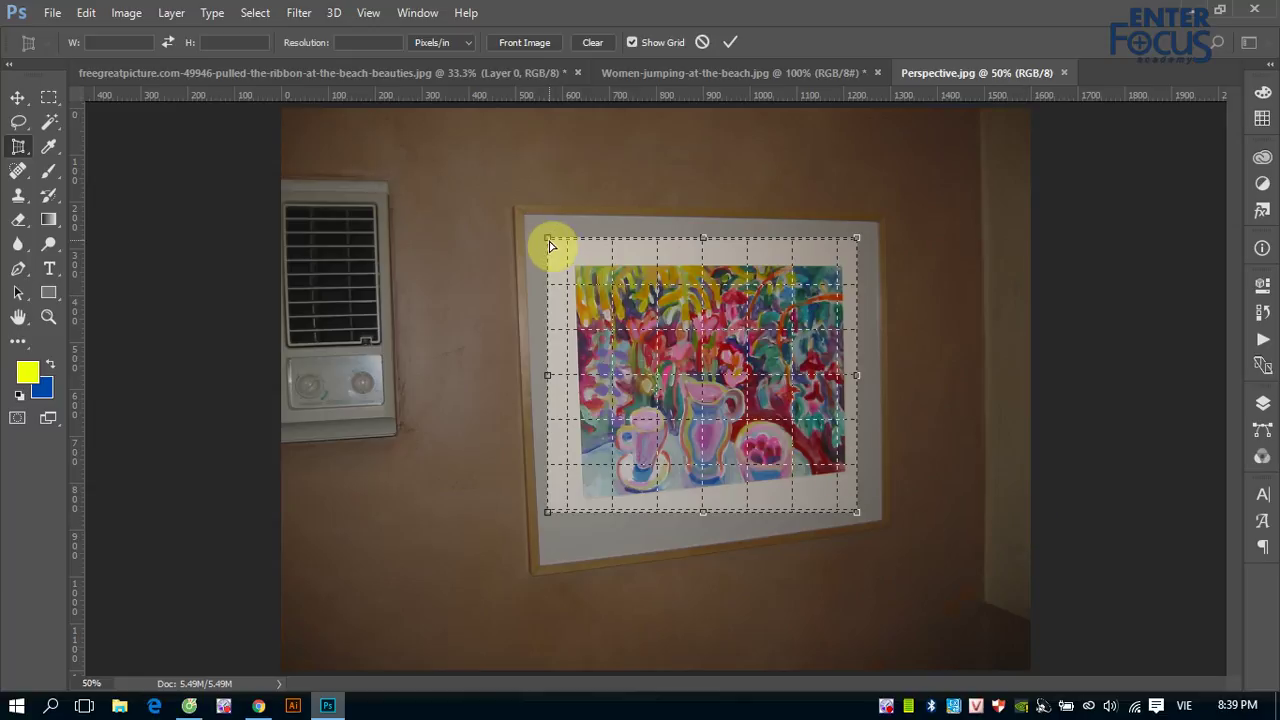
Drag all four crop corners onto the corners of the tilted white mat.
left_click_drag(548, 240, 526, 220)
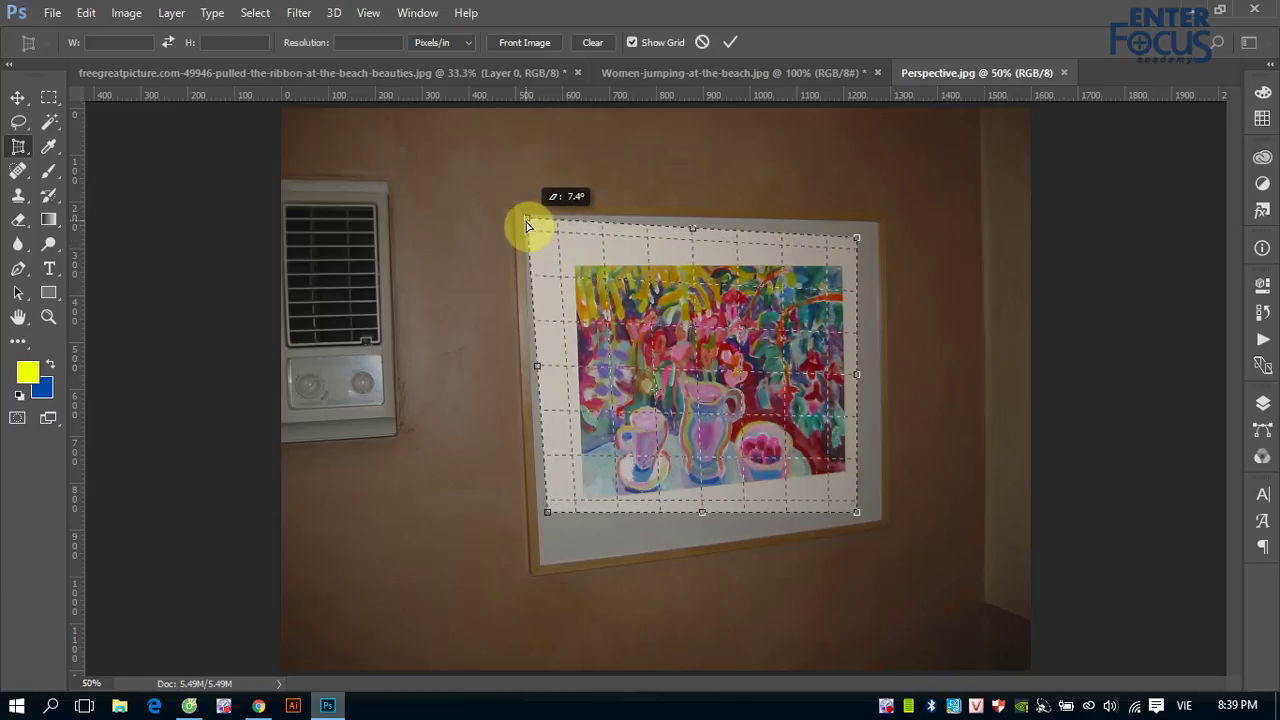
left_click_drag(857, 238, 876, 222)
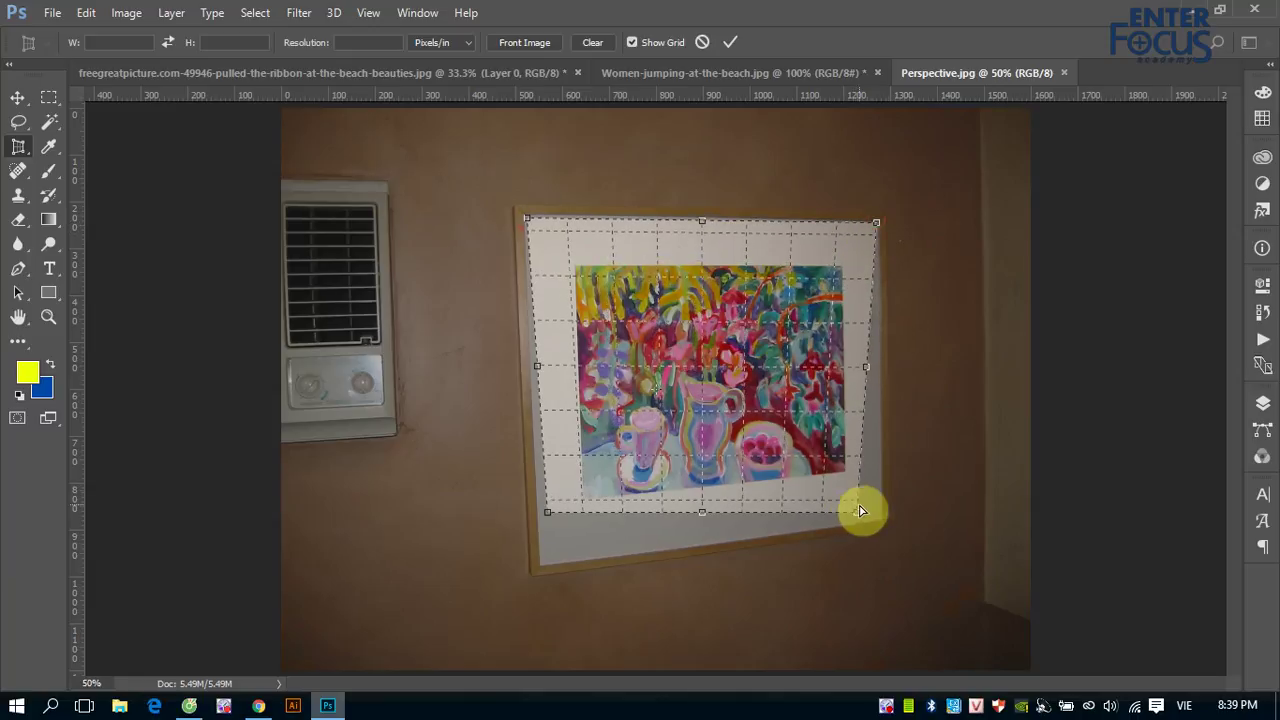
left_click_drag(862, 512, 881, 518)
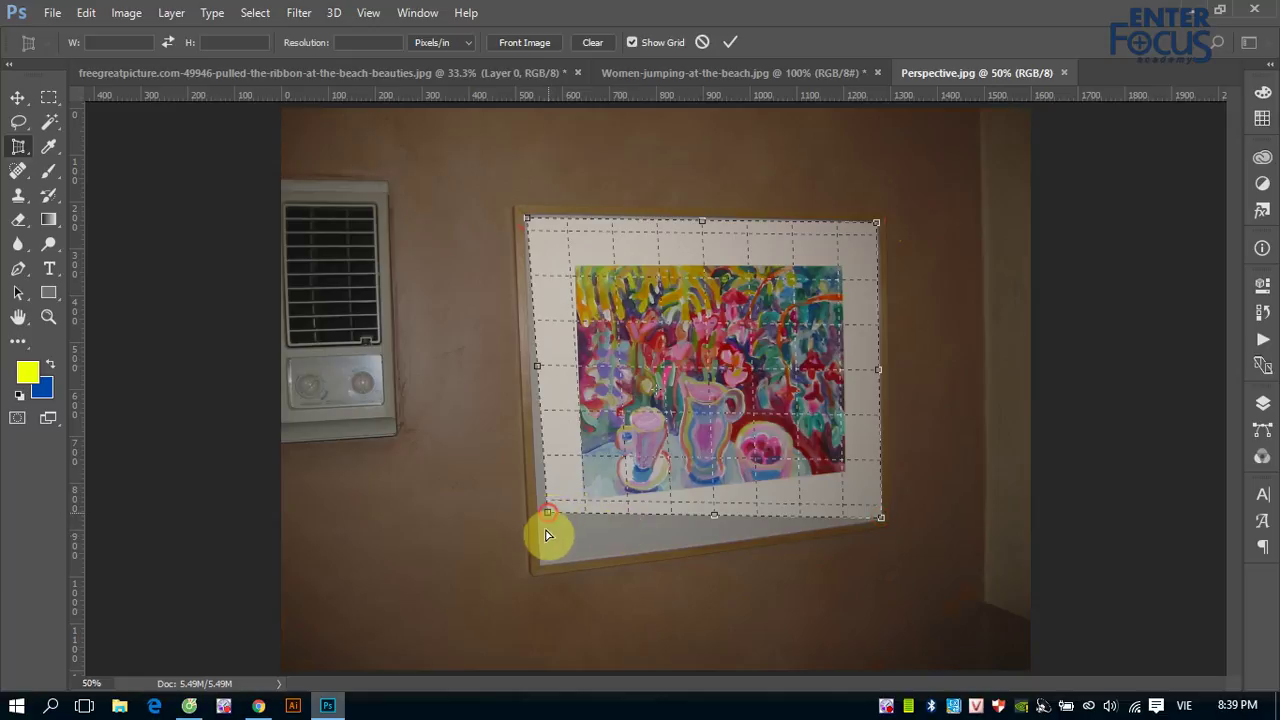
left_click_drag(548, 513, 543, 566)
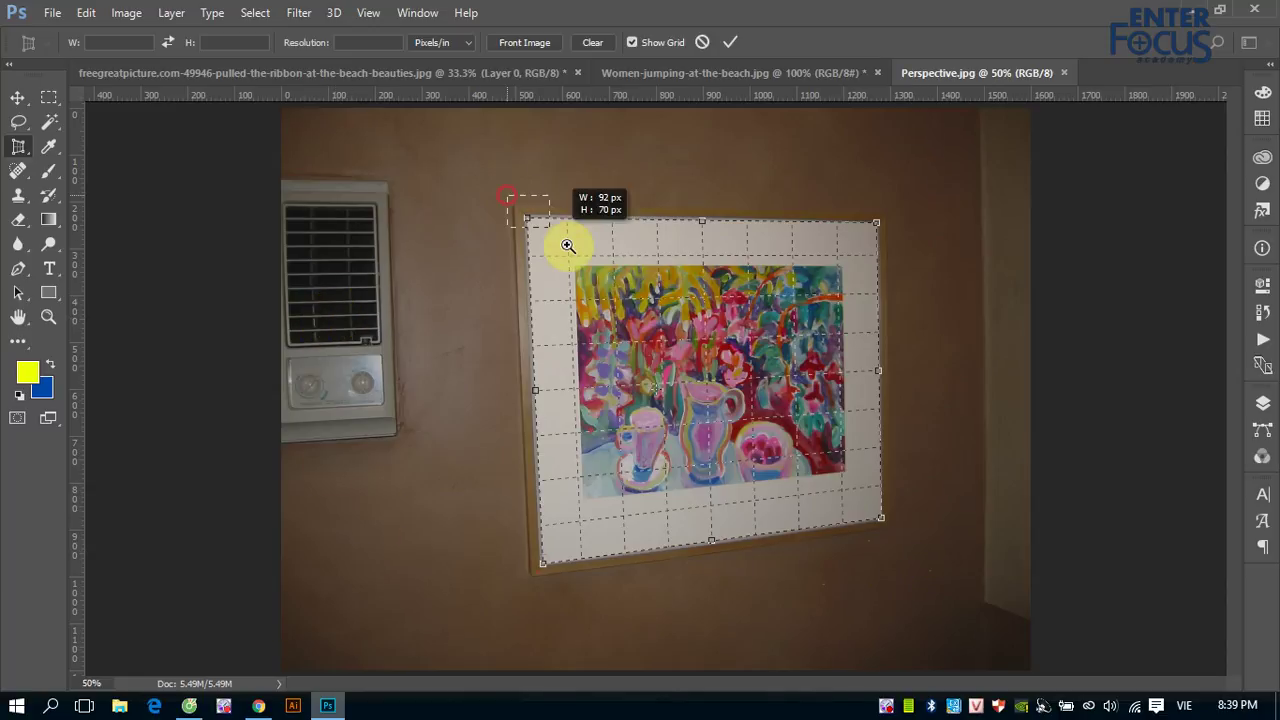
Zoom in to place the top-left and top-right crop corners exactly on the mat.
left_click_drag(508, 194, 566, 243)
mouse_move(537, 324)
left_mouse_down()
mouse_move(557, 400)
mouse_move(508, 326)
left_mouse_up()
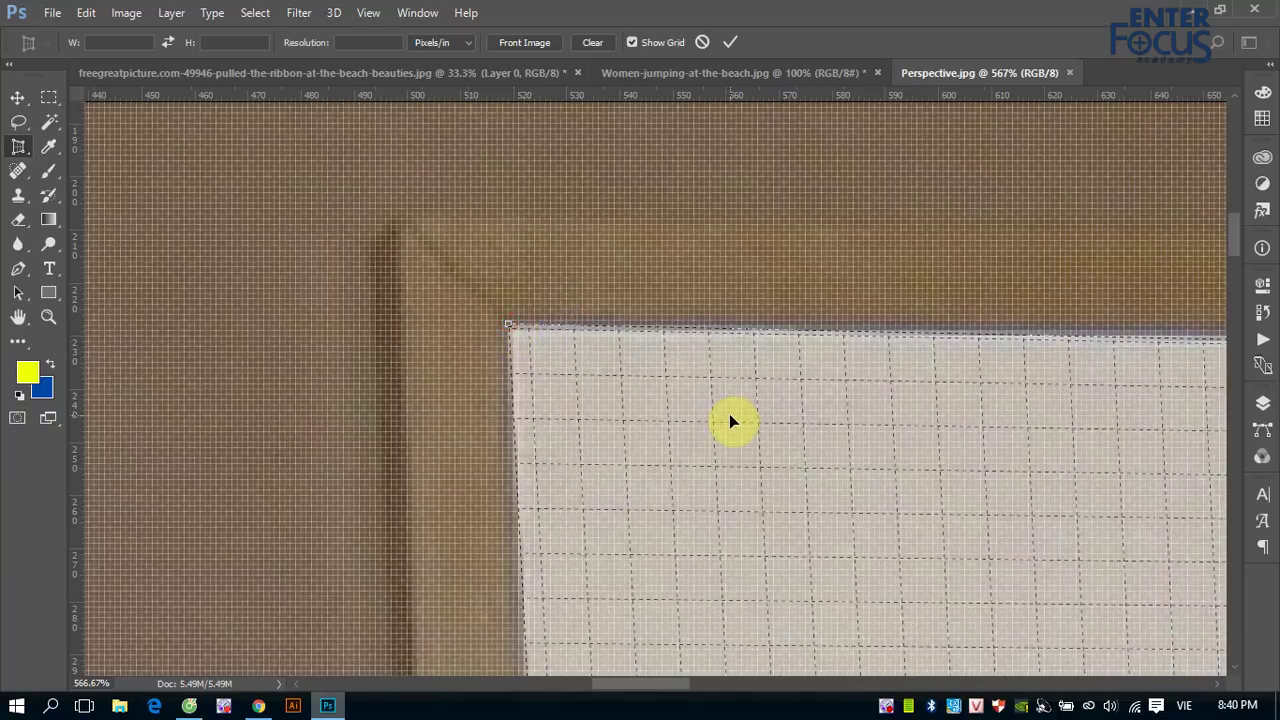
key("ctrl+minus")
key("ctrl+minus")
key("ctrl+minus")
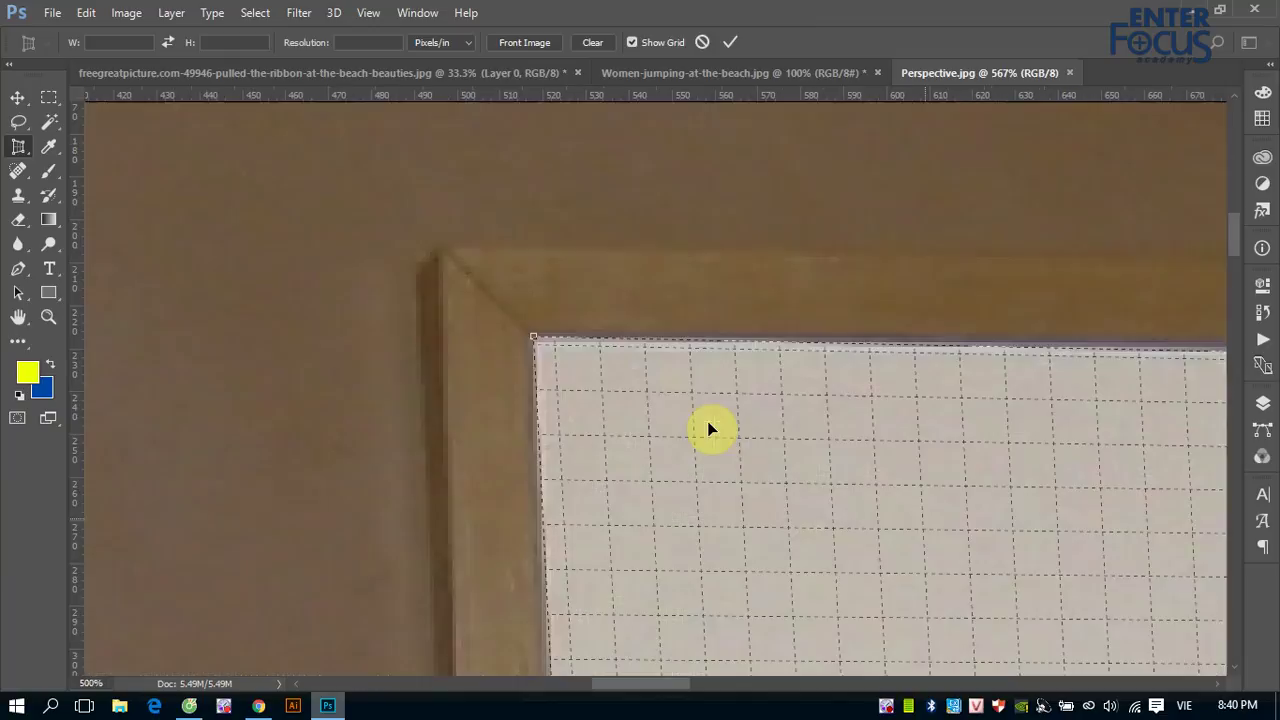
key("ctrl+minus")
key("ctrl+minus")
key("ctrl+minus")
key("ctrl+minus")
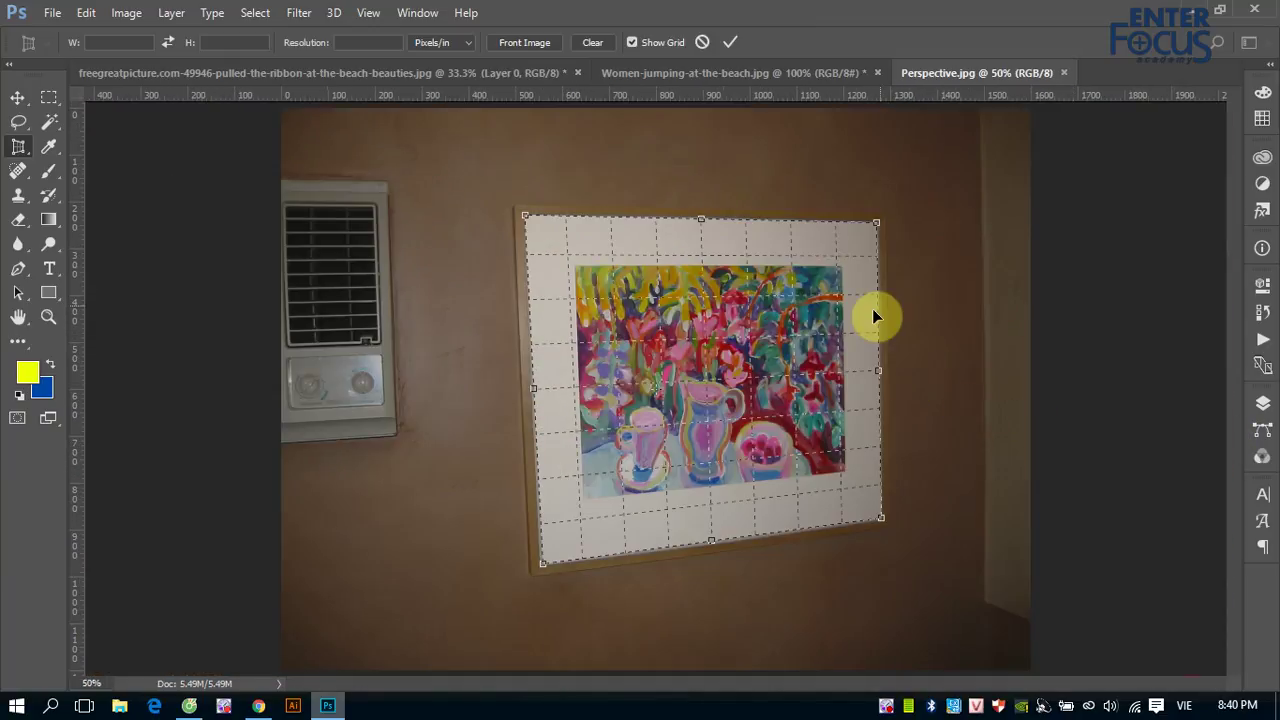
left_click_drag(876, 222, 889, 245)
scroll(889, 250, "up", 5)
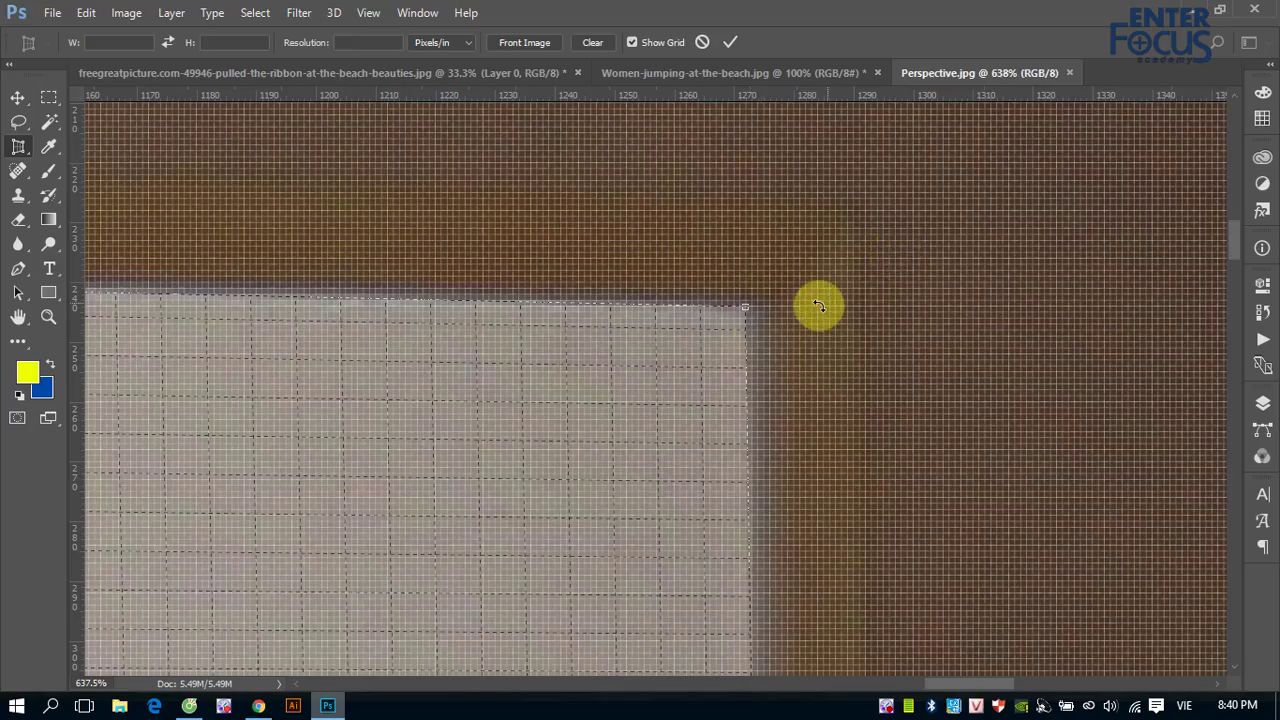
left_click_drag(743, 309, 770, 304)
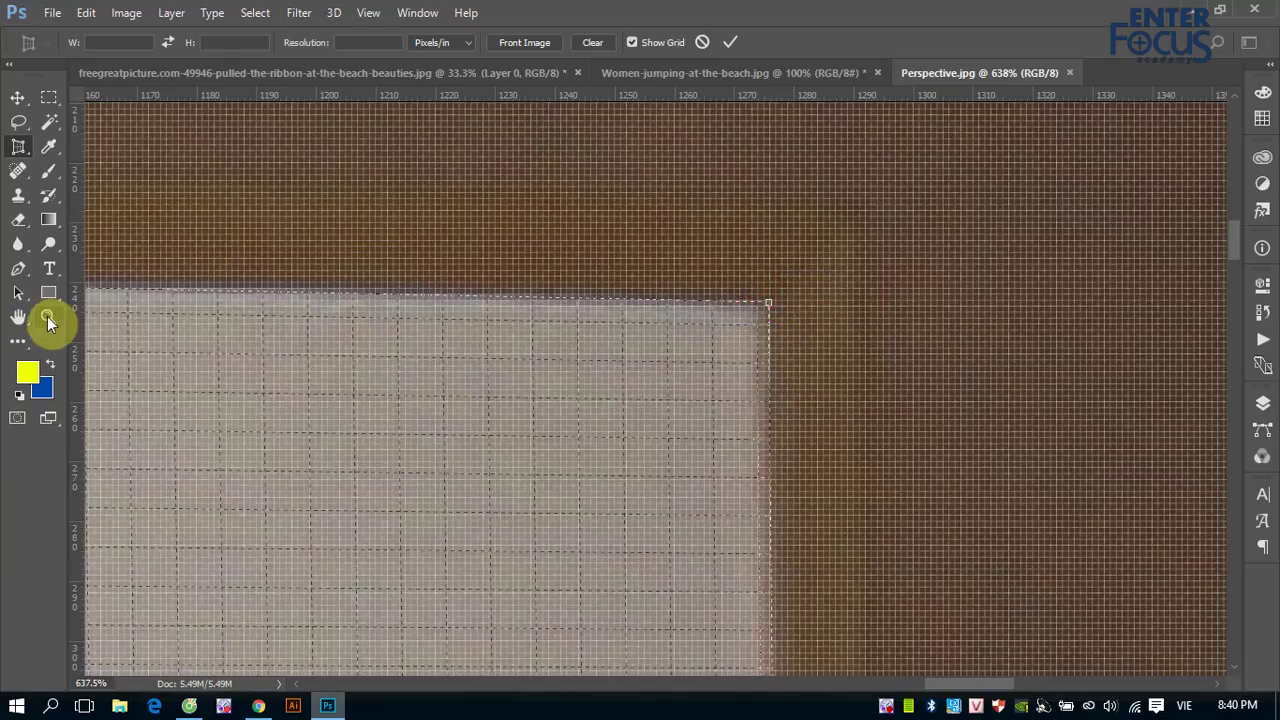
key("ctrl+minus")
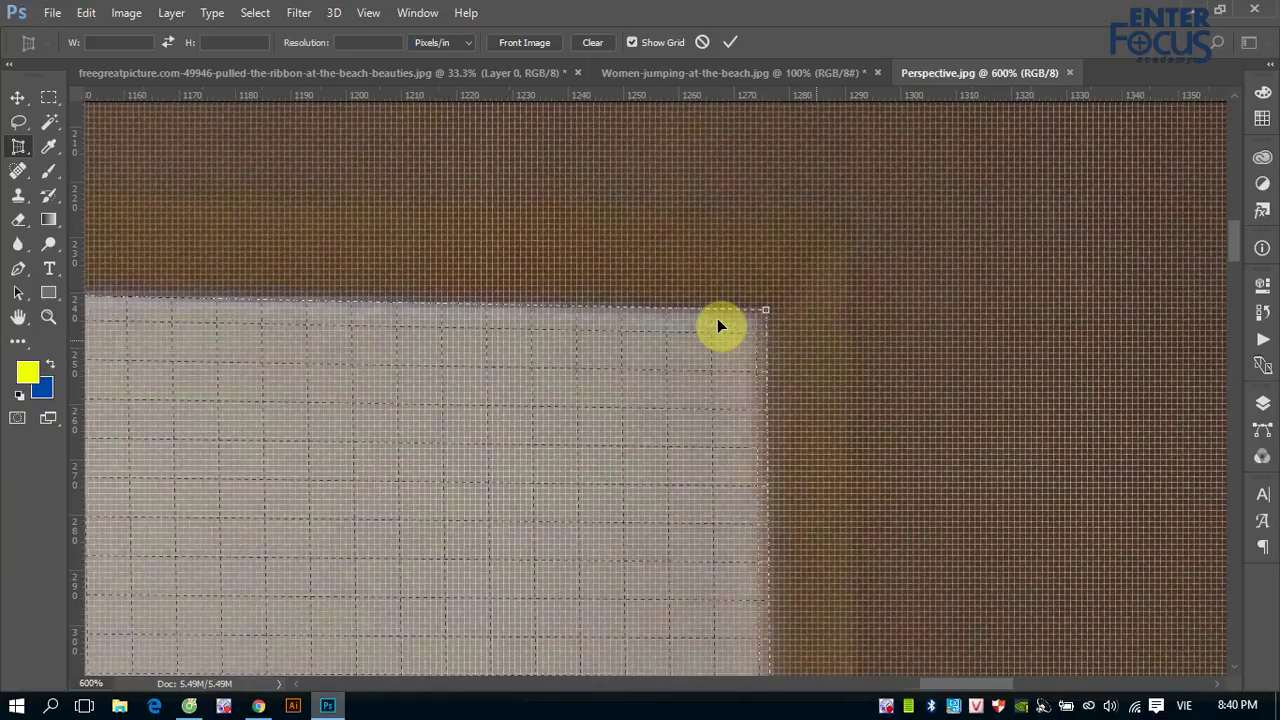
key("ctrl+minus")
key("ctrl+minus")
key("ctrl+minus")
Zoom in on the bottom-right corner and fit the crop handle to the mat.
scroll(717, 319, "down", 2)
scroll(717, 319, "down", 1)
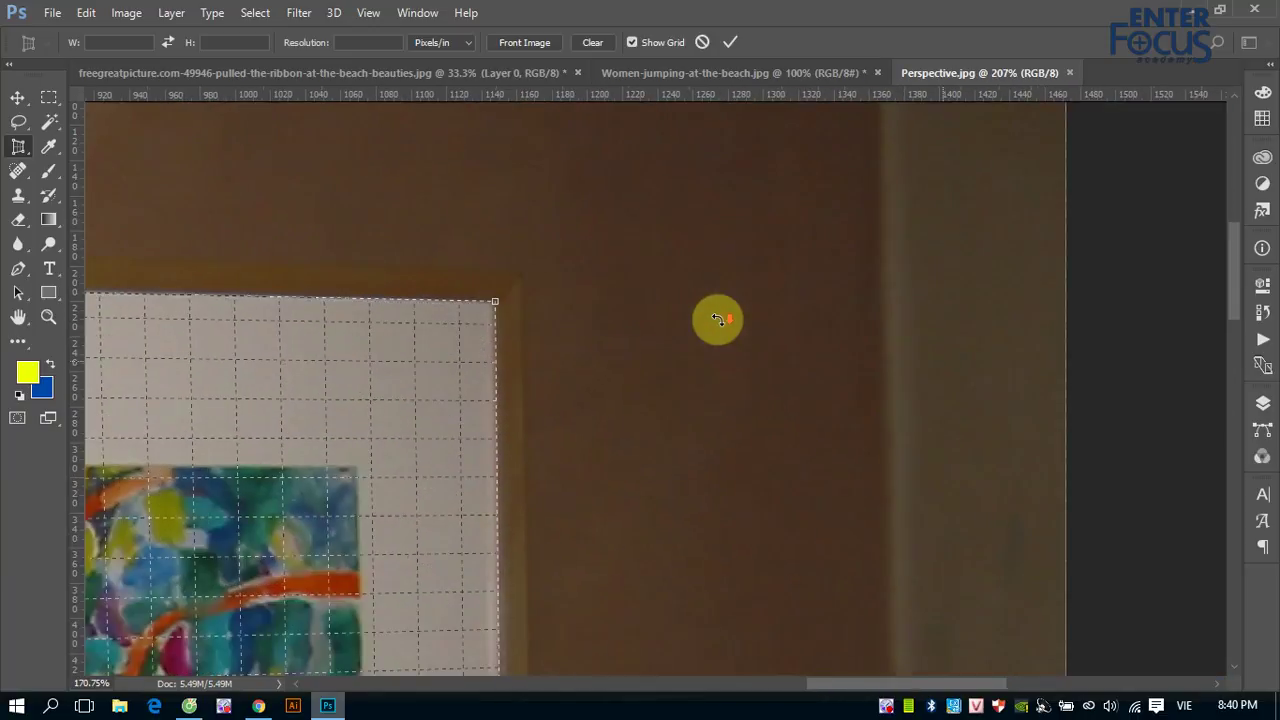
scroll(717, 319, "down", 1)
scroll(717, 319, "down", 1)
scroll(717, 319, "up", 1)
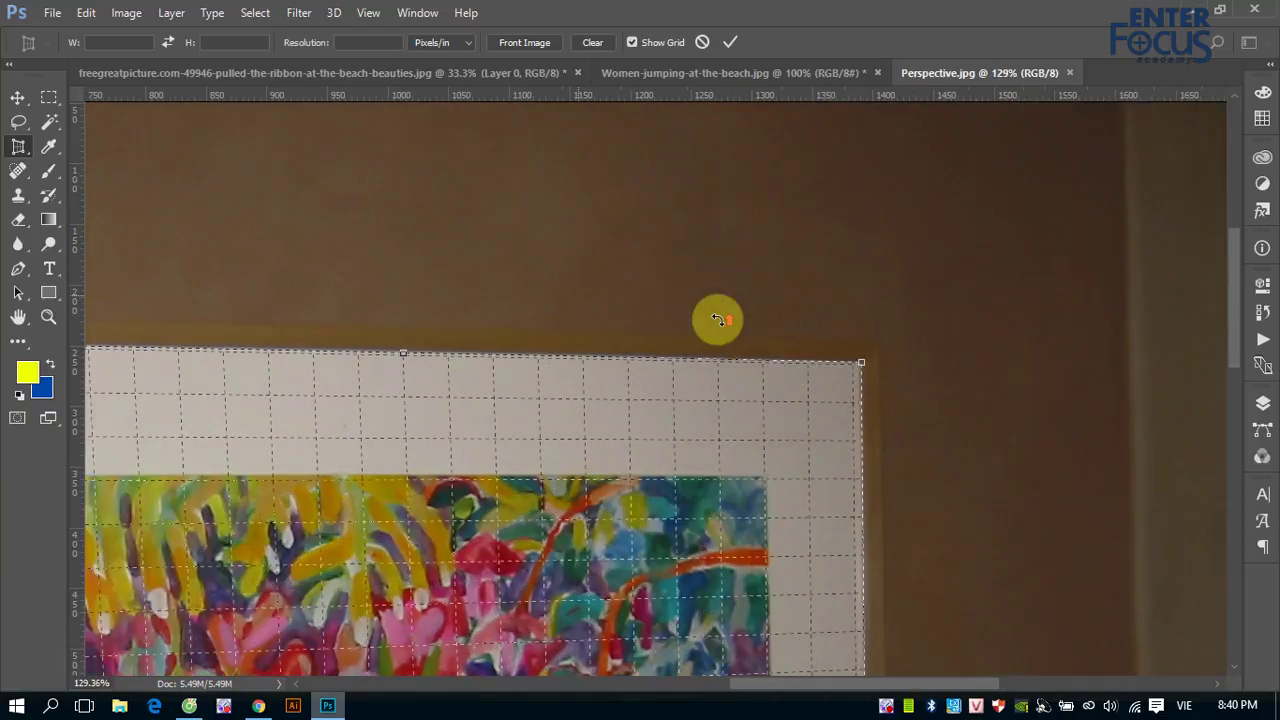
scroll(717, 319, "up", 1)
scroll(717, 319, "down", 3)
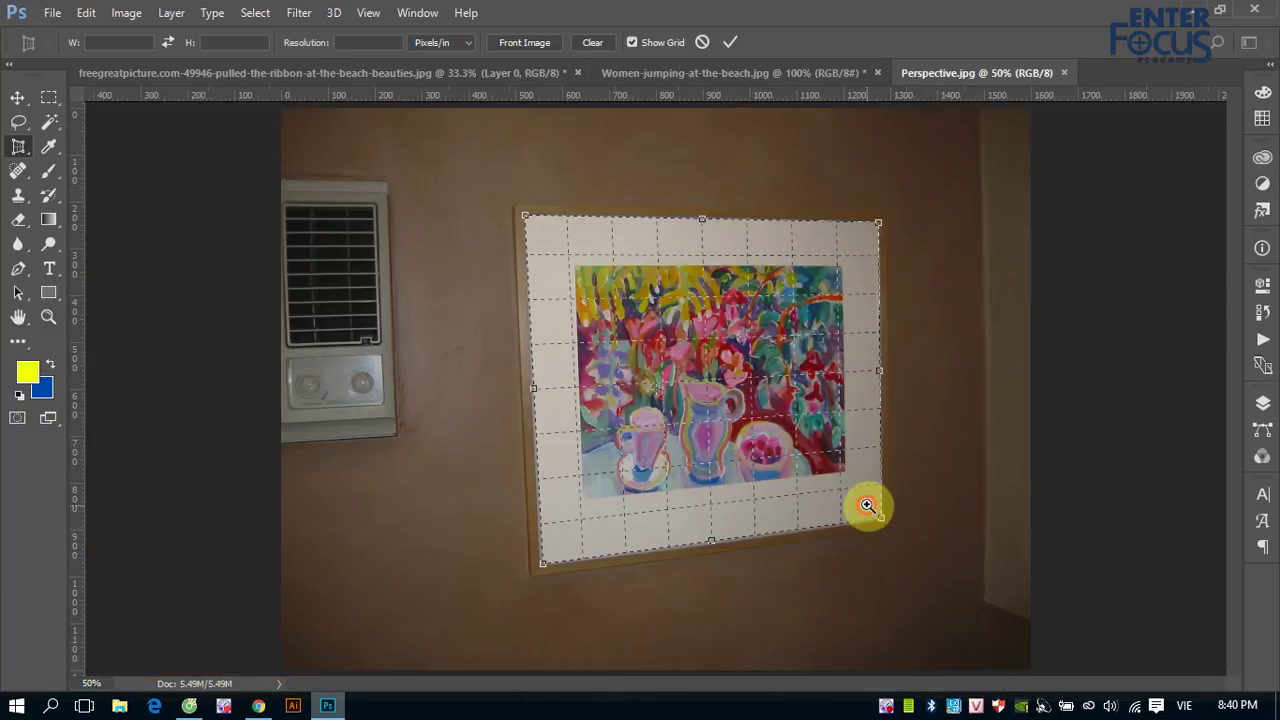
scroll(894, 523, "up", 3)
scroll(623, 430, "up", 5)
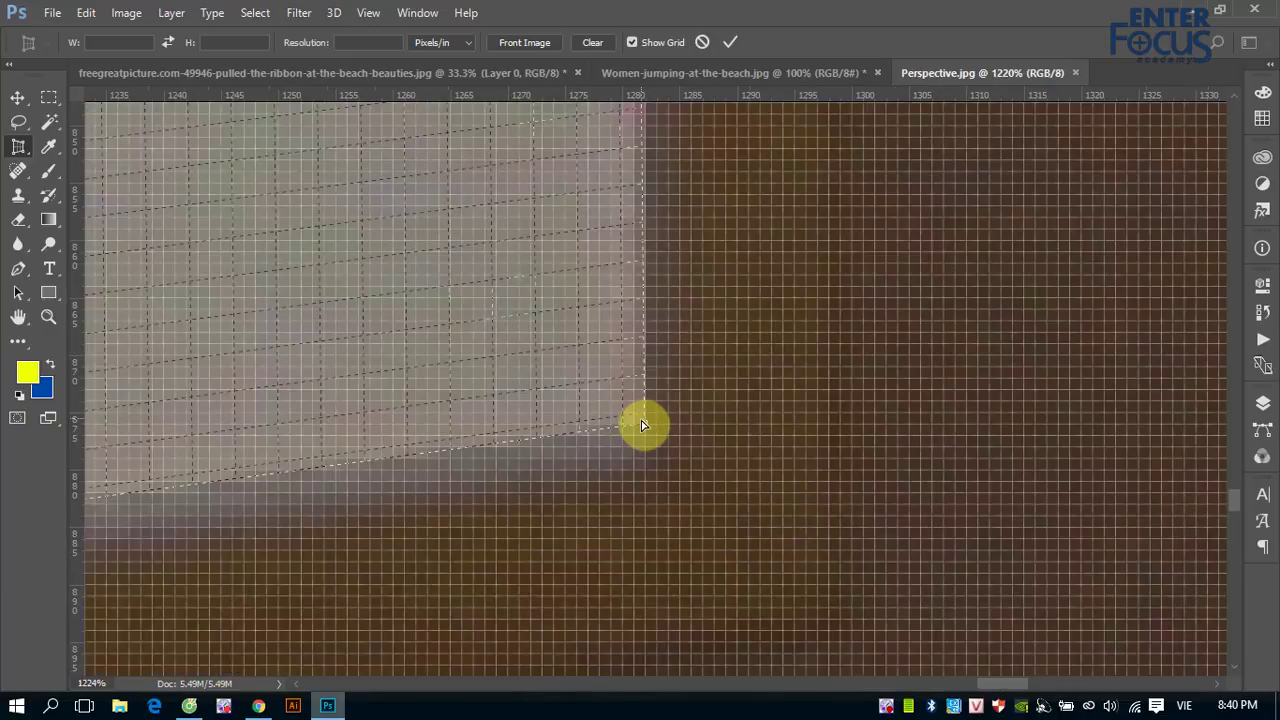
left_click_drag(641, 425, 658, 465)
Refine the bottom-left crop corner onto the mat and zoom back out.
scroll(657, 465, "down", 3)
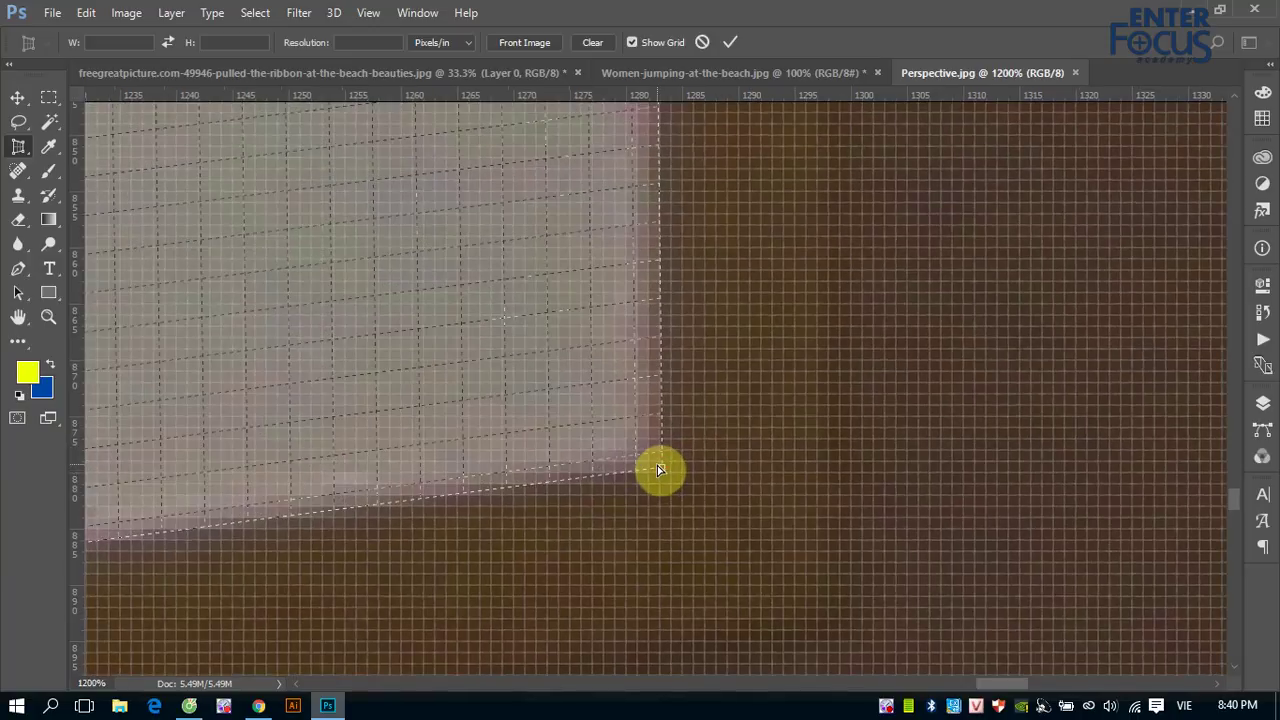
scroll(657, 465, "down", 3)
scroll(657, 465, "down", 2)
scroll(657, 465, "down", 2)
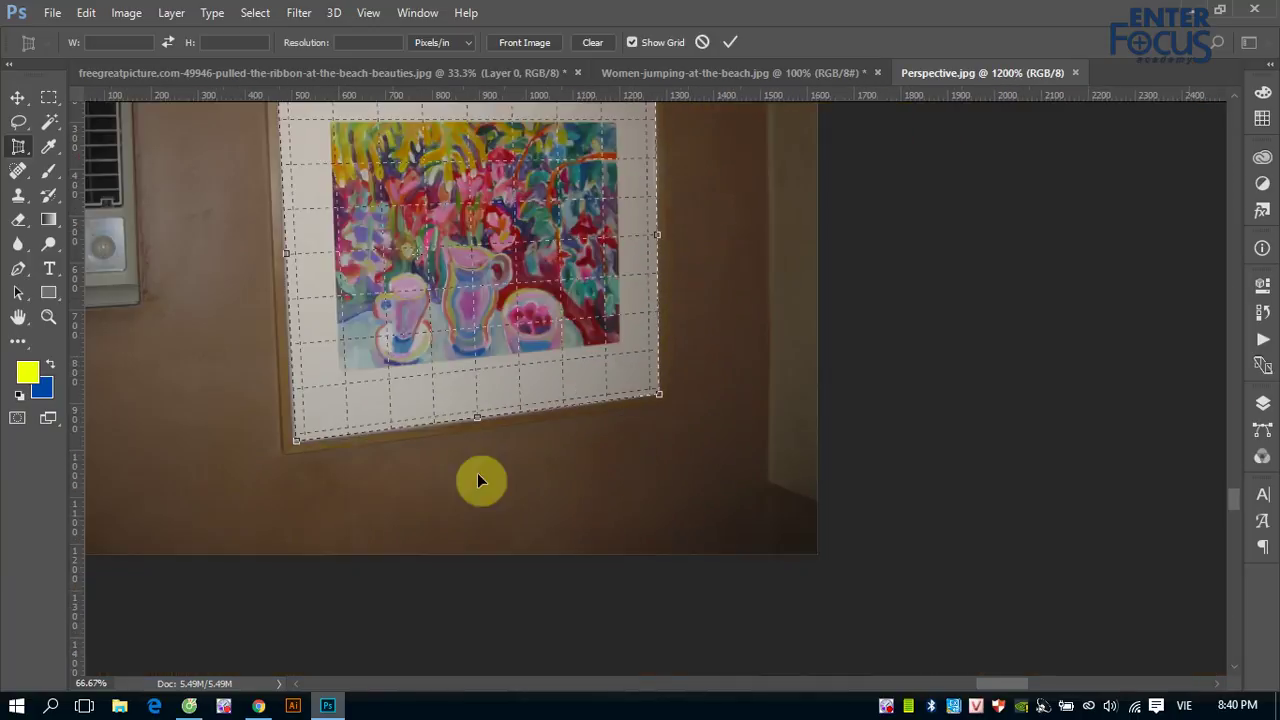
scroll(477, 473, "down", 2)
mouse_move(586, 504)
left_mouse_down()
mouse_move(594, 514)
mouse_move(574, 500)
mouse_move(553, 509)
left_mouse_up()
scroll(594, 514, "up", 3)
scroll(605, 495, "up", 5)
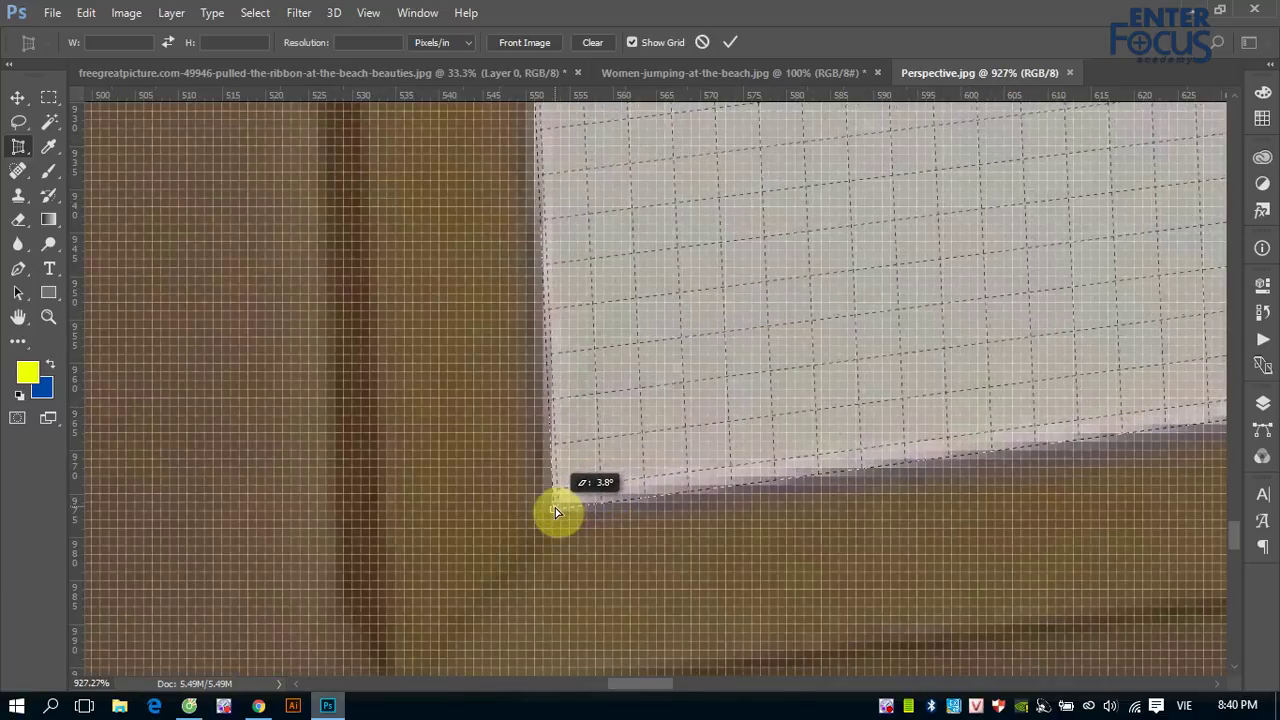
scroll(594, 527, "down", 2)
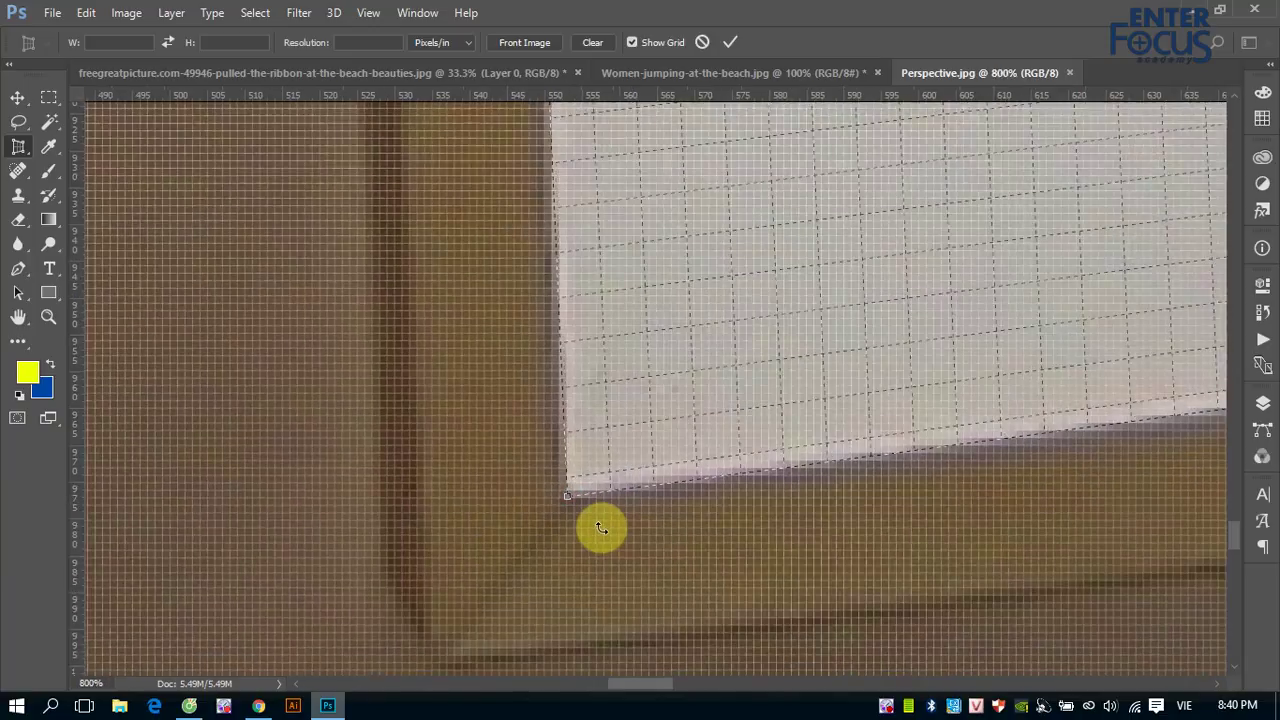
scroll(600, 528, "down", 1)
scroll(601, 528, "down", 2)
scroll(601, 528, "down", 1)
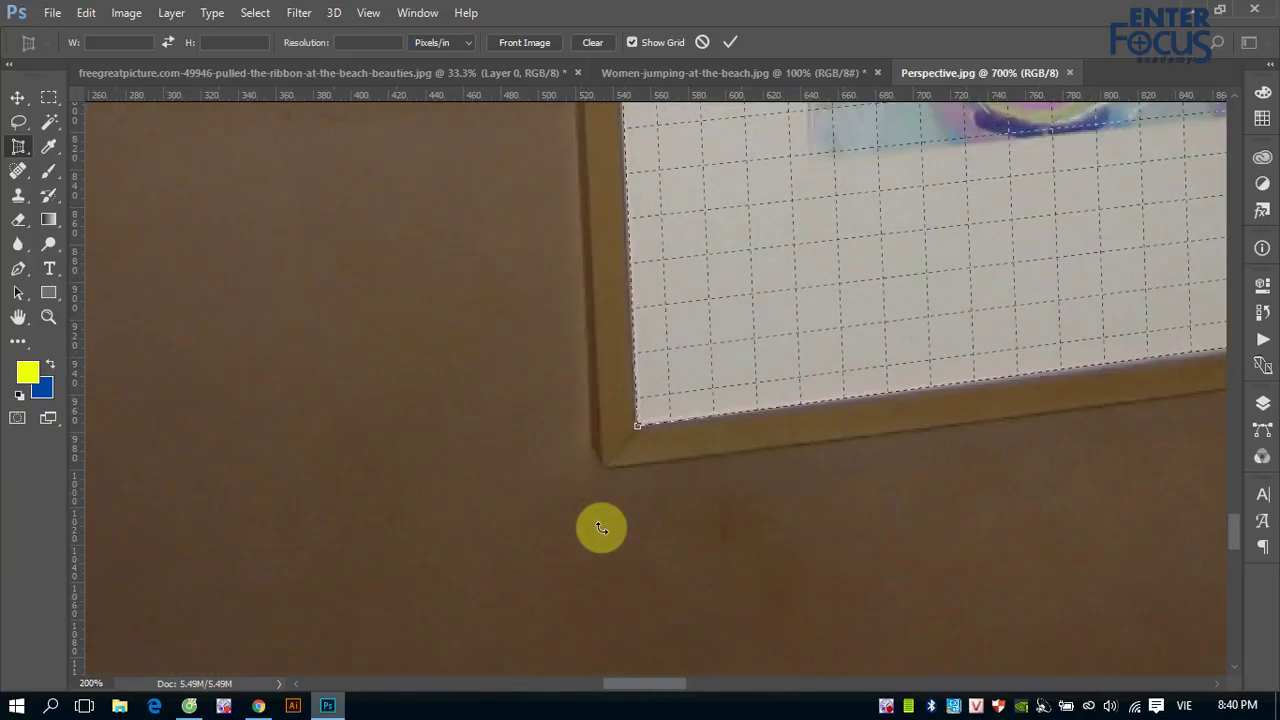
scroll(601, 528, "down", 1)
scroll(601, 528, "down", 3)
scroll(601, 528, "down", 1)
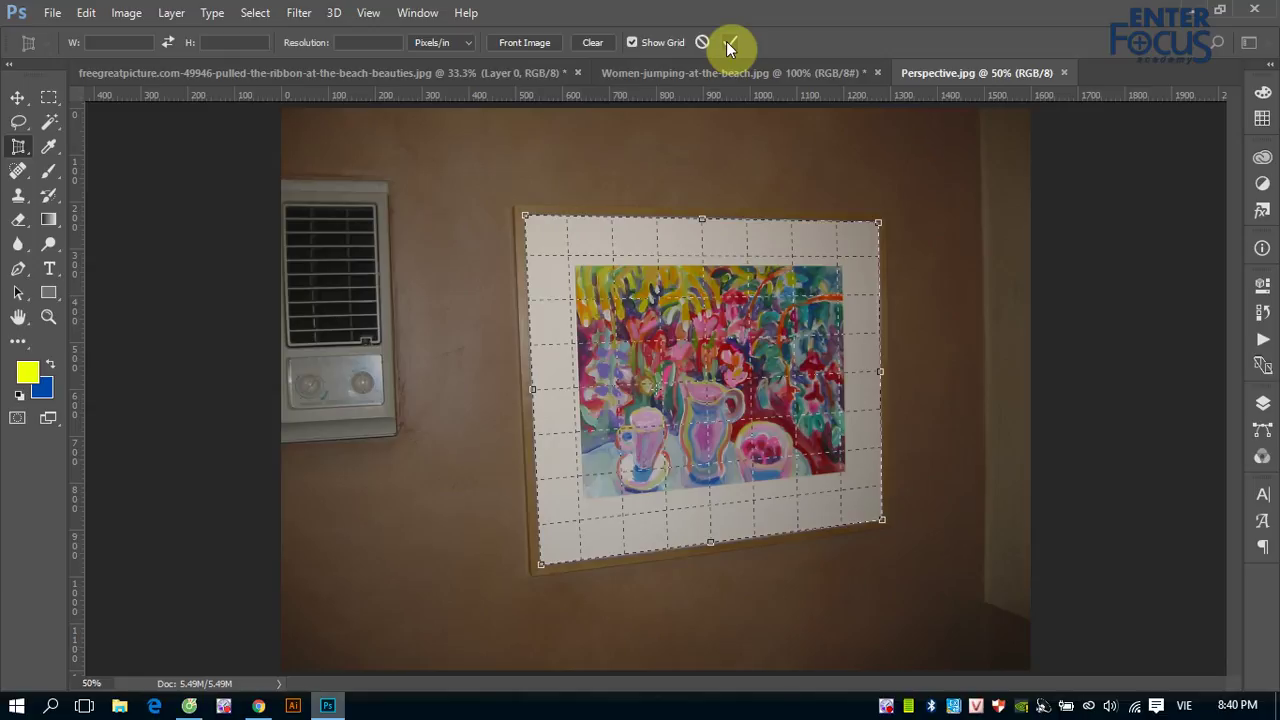
Commit the perspective crop, then pick the Rectangular Marquee tool.
left_click(728, 42)
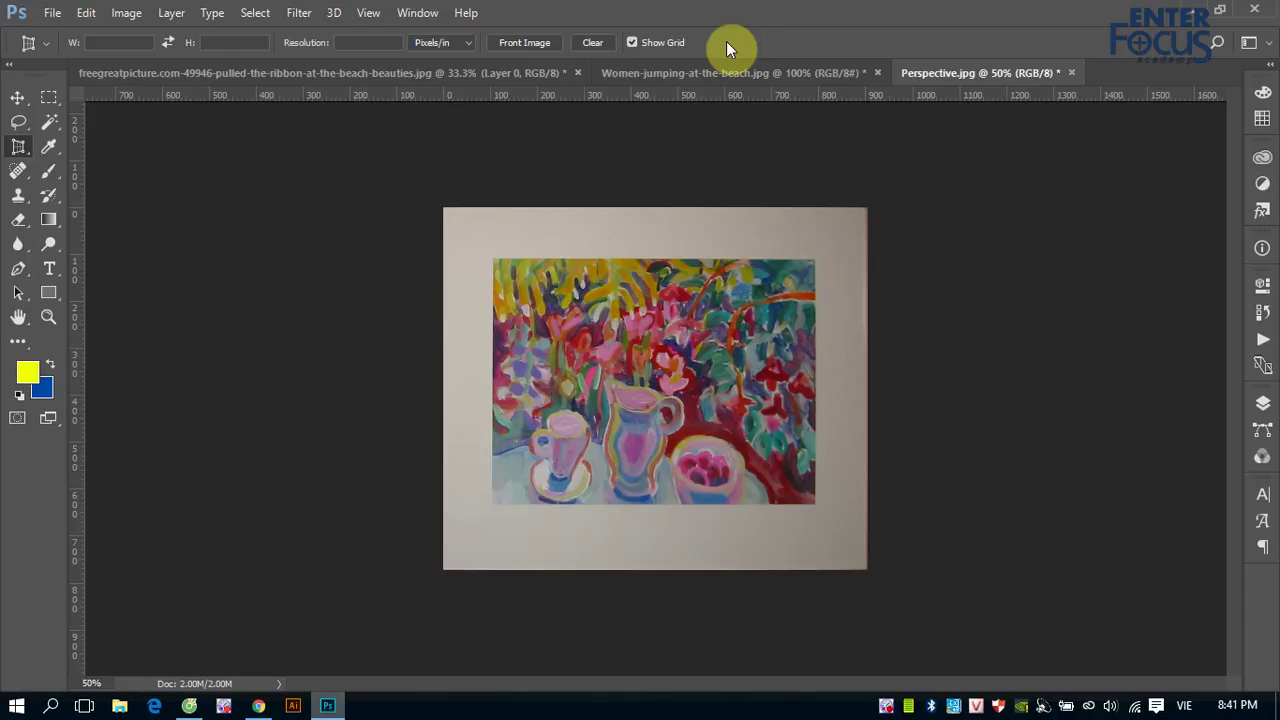
left_click(47, 98)
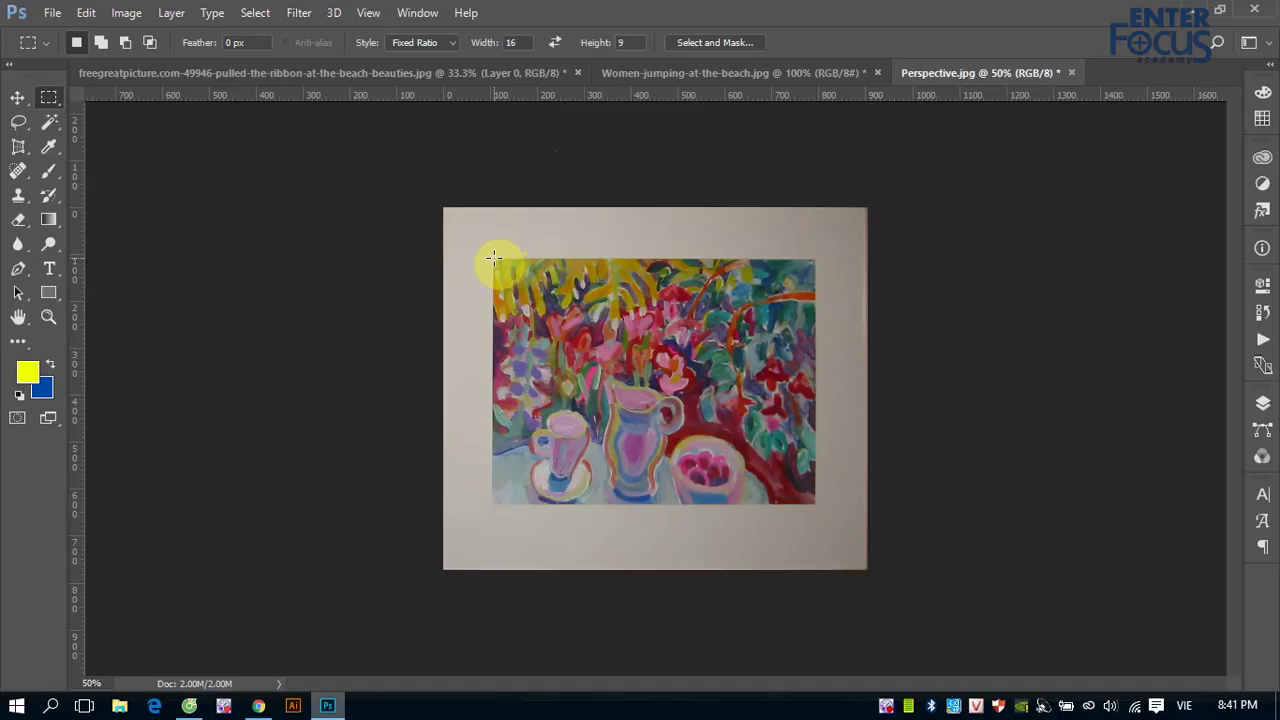
Sample the mat's beige as the foreground colour with the Eyedropper.
left_click(50, 147)
left_click(463, 227)
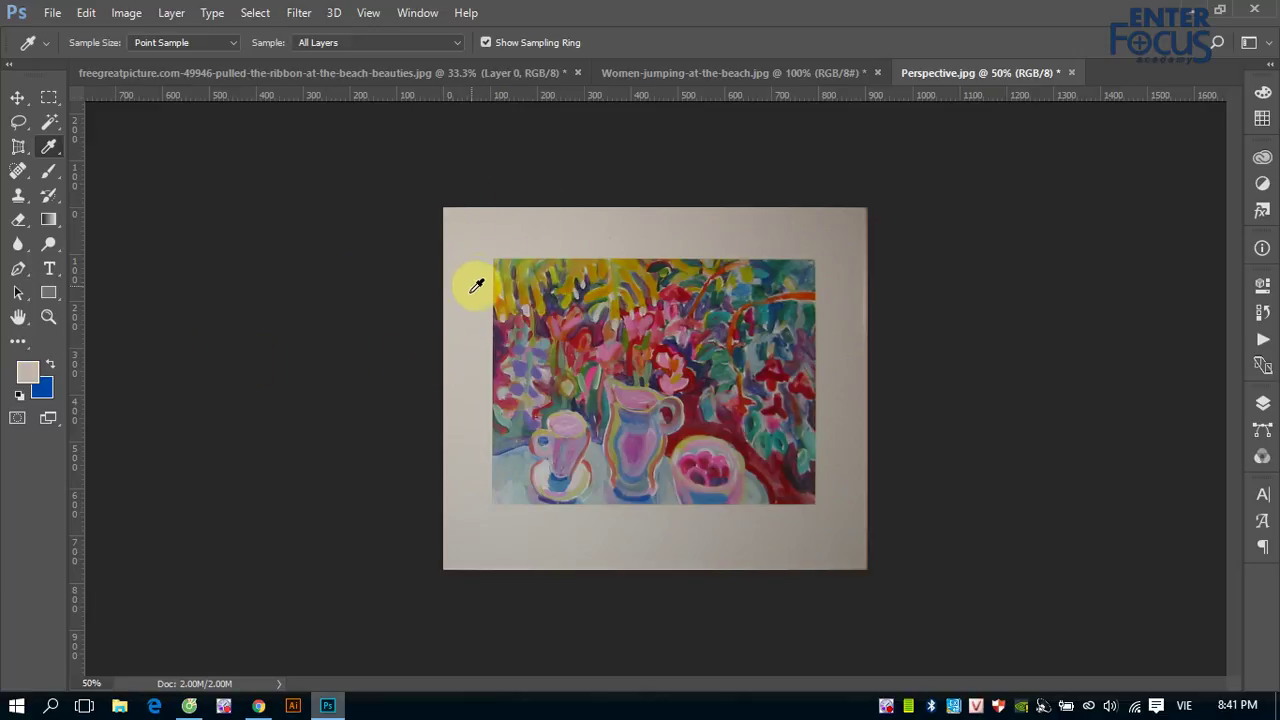
left_click(482, 522)
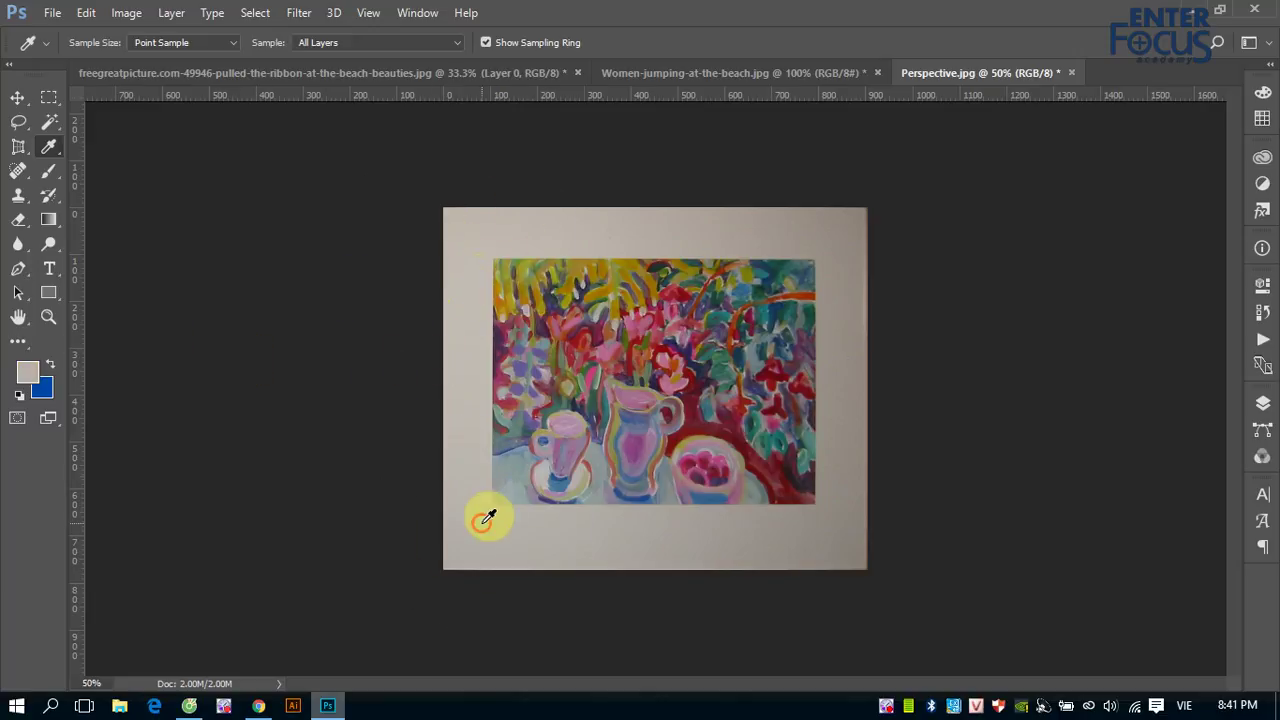
Draw a Normal-style rectangular marquee around exactly the painting, corner to corner.
left_click(47, 97)
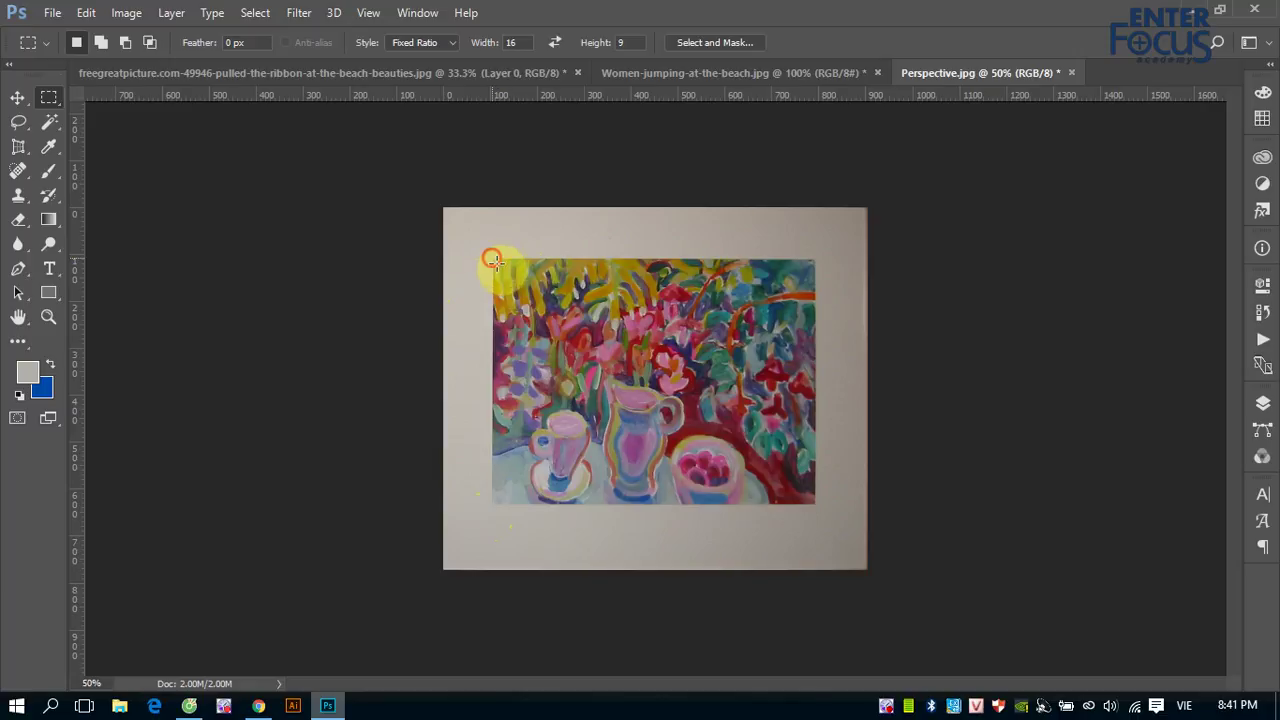
mouse_move(492, 259)
left_mouse_down()
mouse_move(850, 554)
mouse_move(727, 388)
left_mouse_up()
left_click(455, 42)
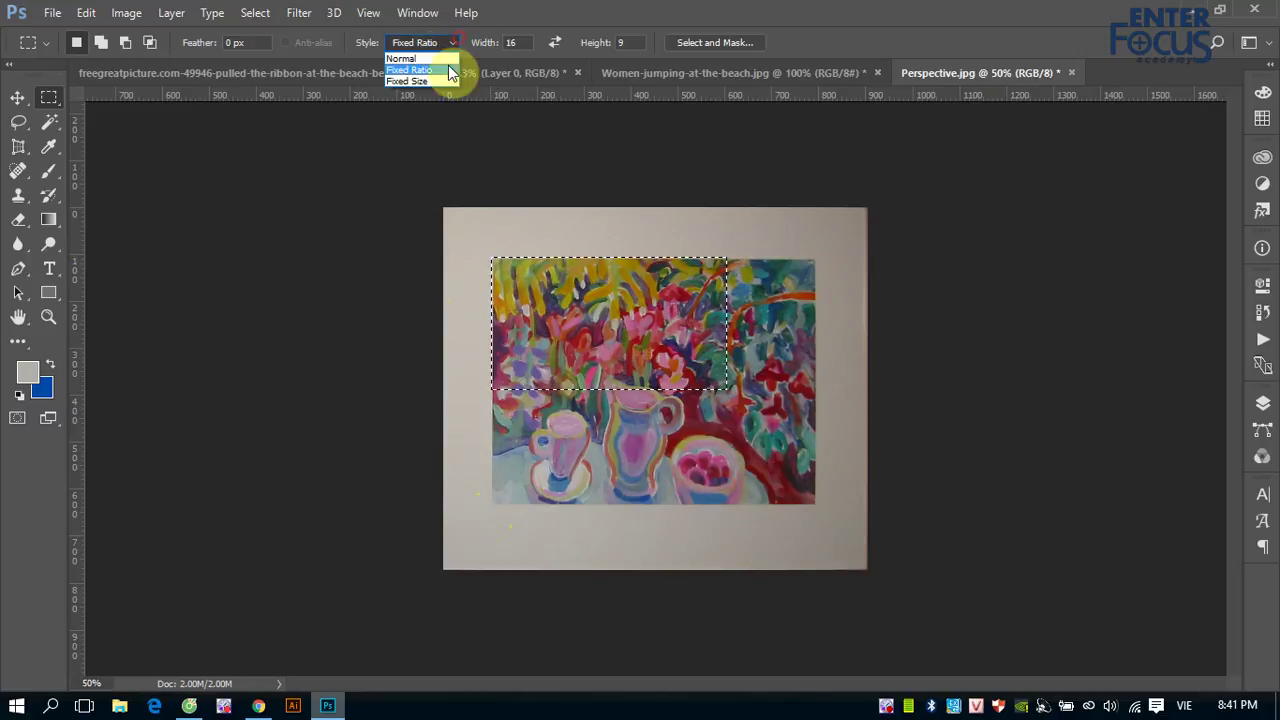
left_click(401, 58)
left_click(497, 260)
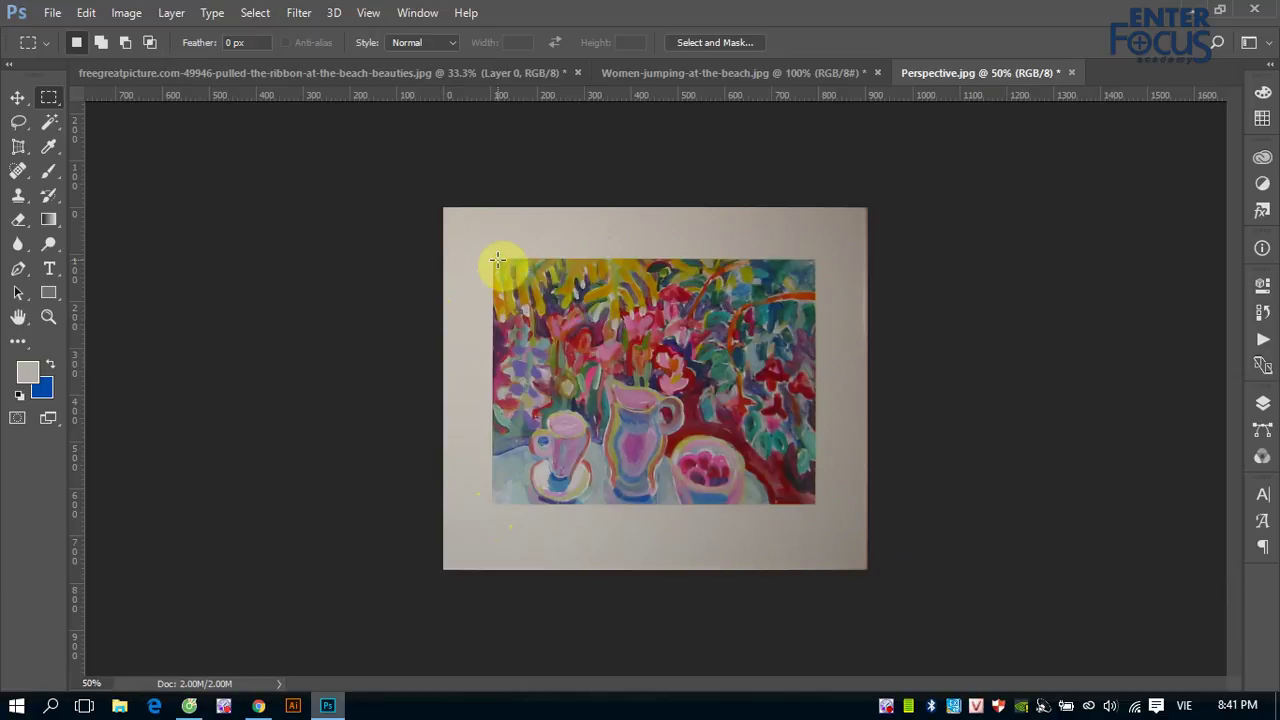
left_click_drag(497, 260, 814, 505)
Invert the selection to the mat, fill it with the swapped grey colour, then deselect.
left_click(255, 12)
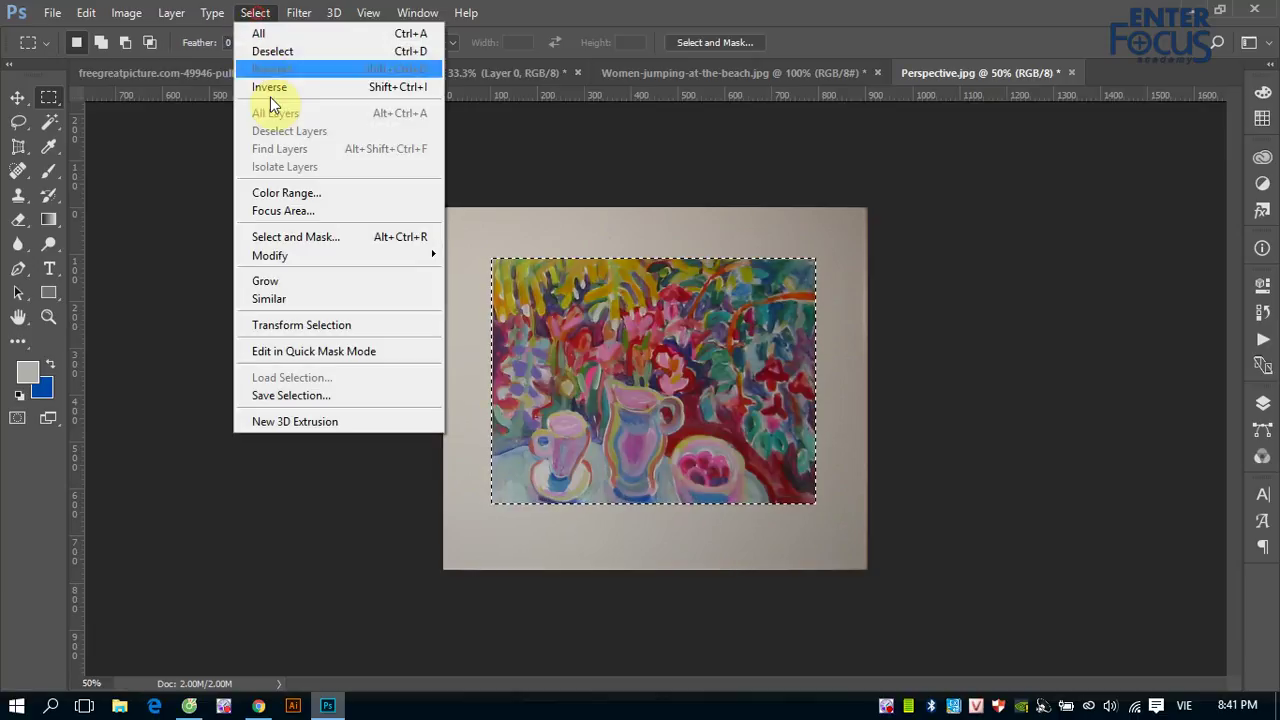
left_click(286, 88)
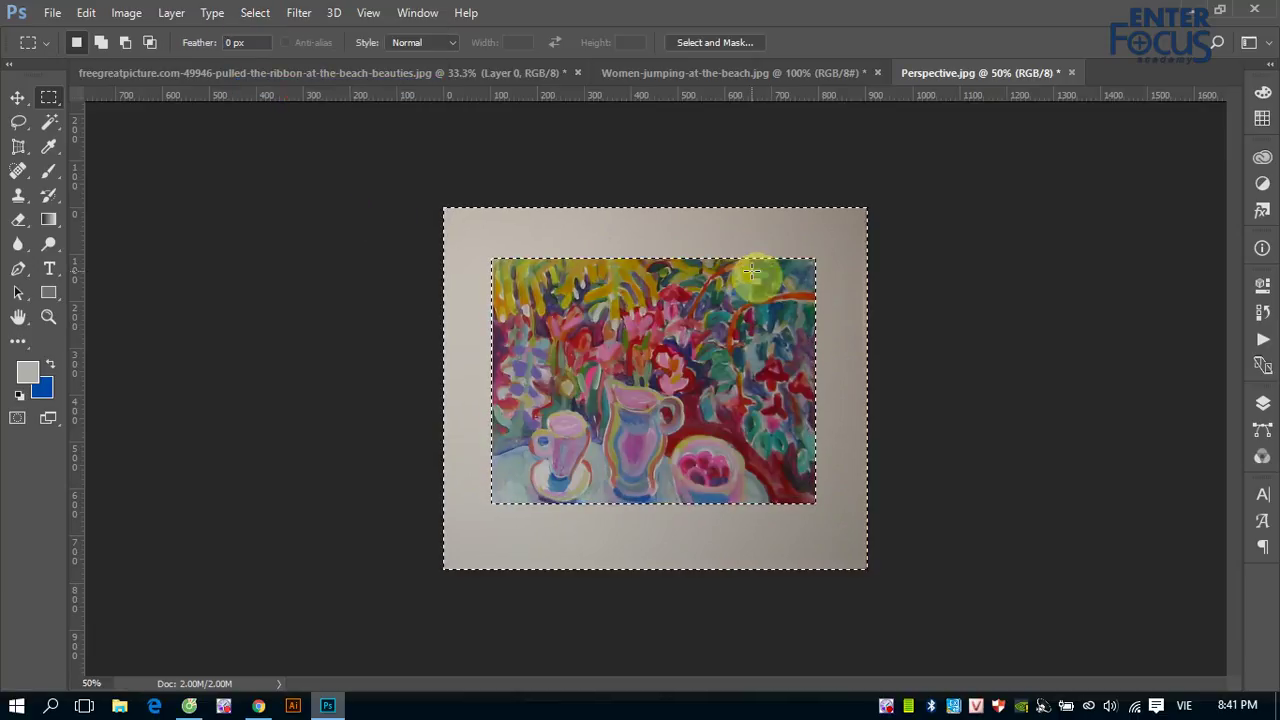
left_click(52, 360)
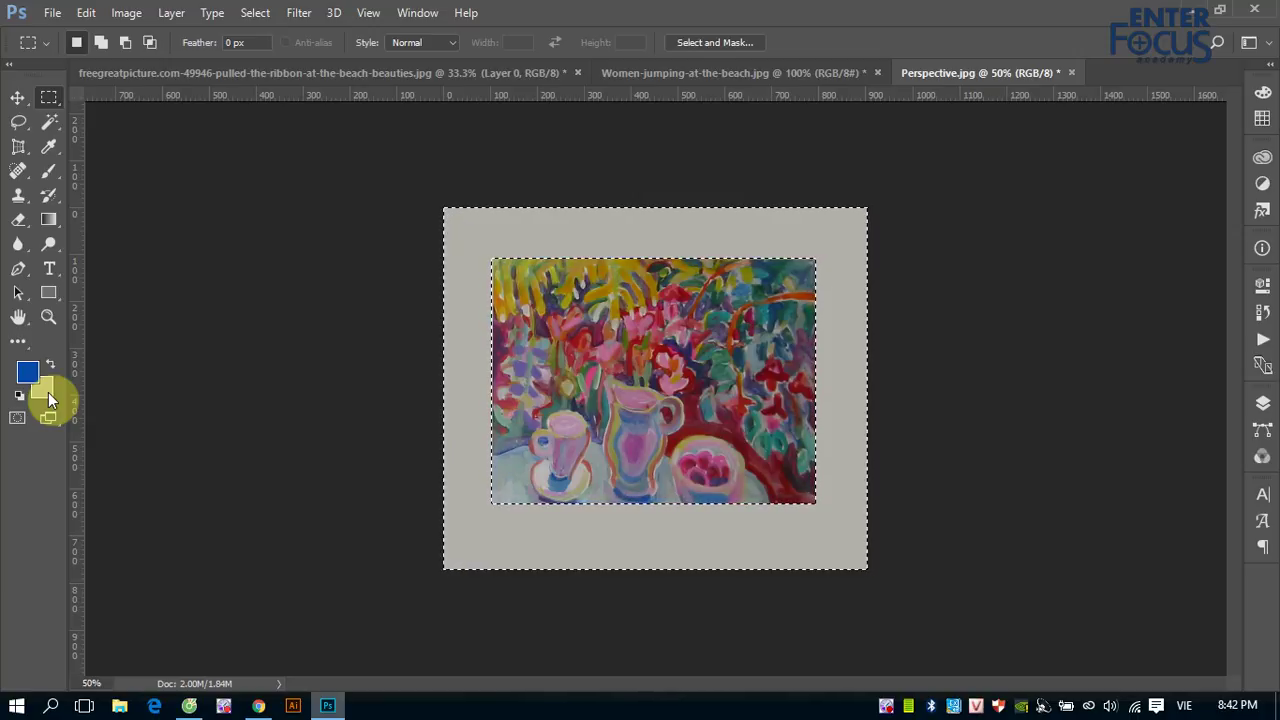
key("ctrl+d")
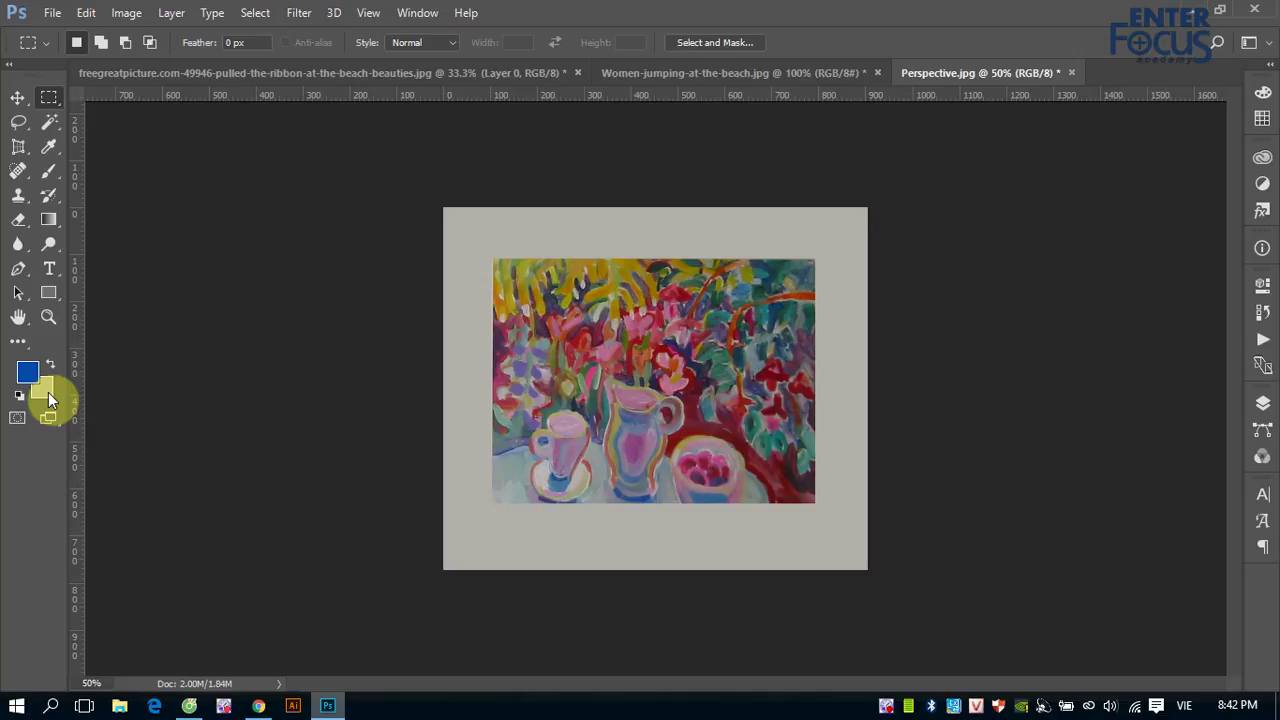
Pick the Crop tool, check the Image menu without trimming, then go to File > Open.
left_click(18, 148)
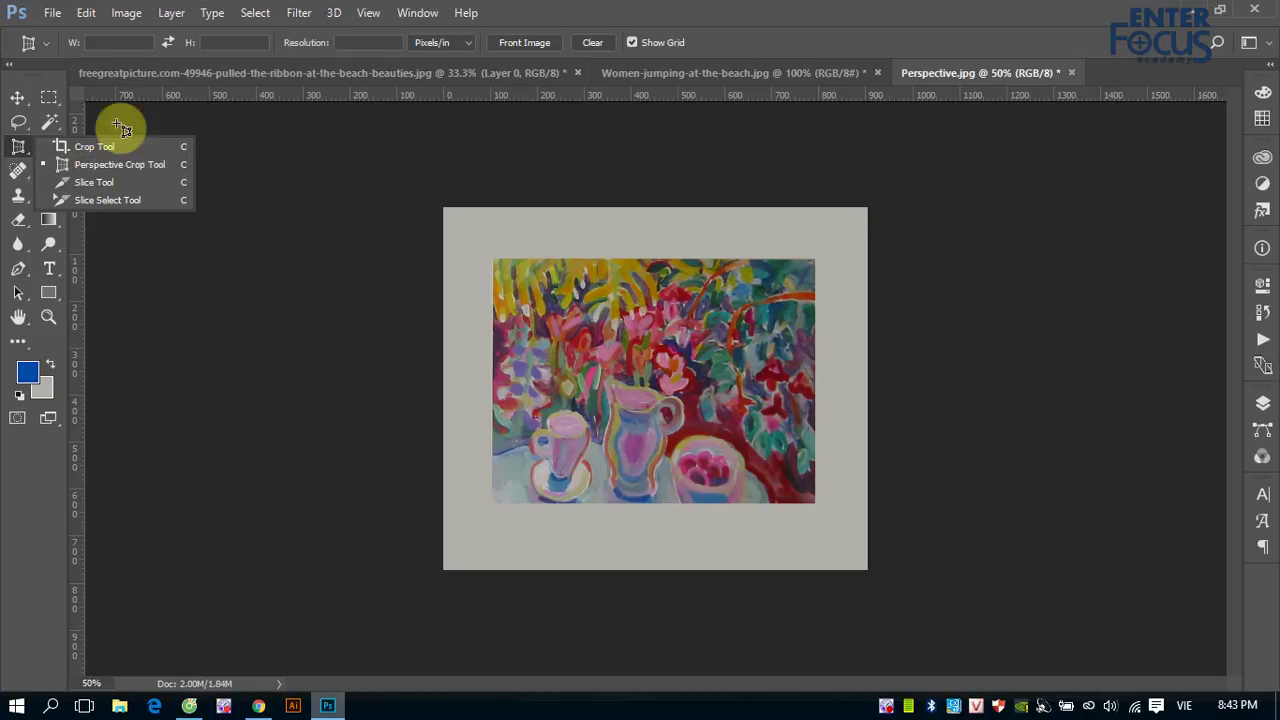
left_click(126, 14)
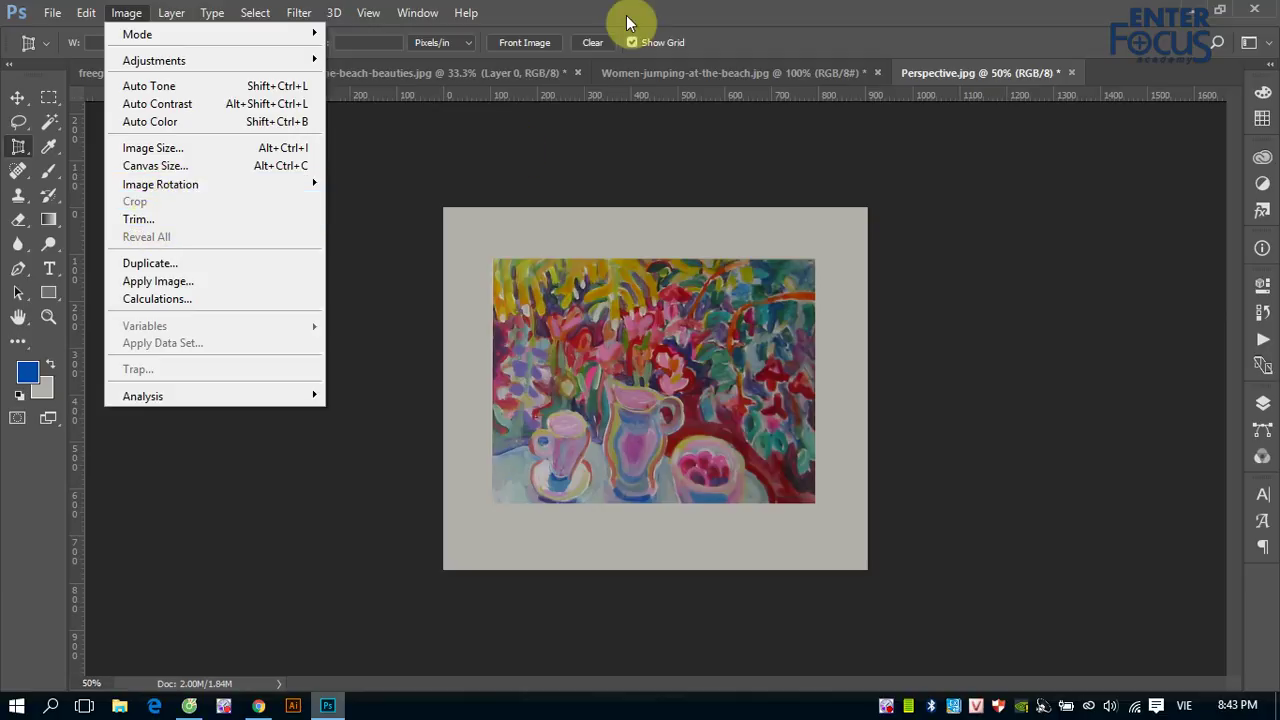
left_click(512, 184)
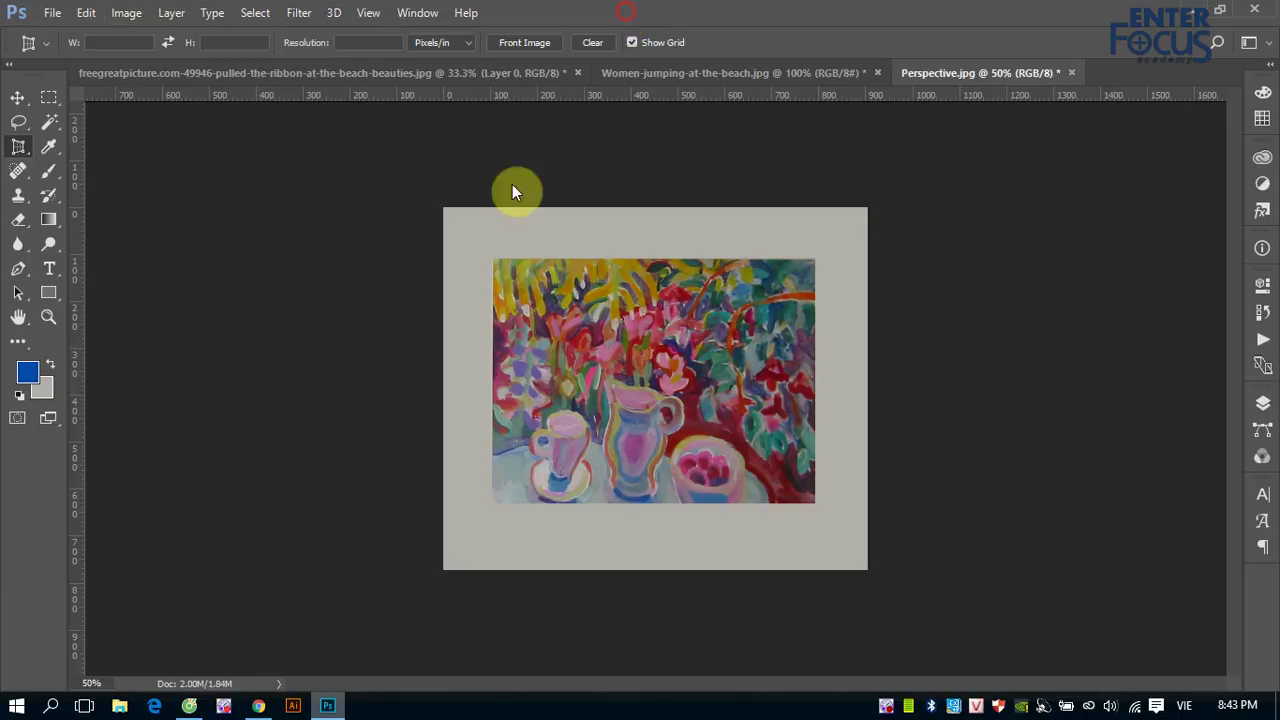
left_click(53, 13)
Open Island Girl.jpg, the beach photo of a girl behind a blue boat.
left_click(95, 50)
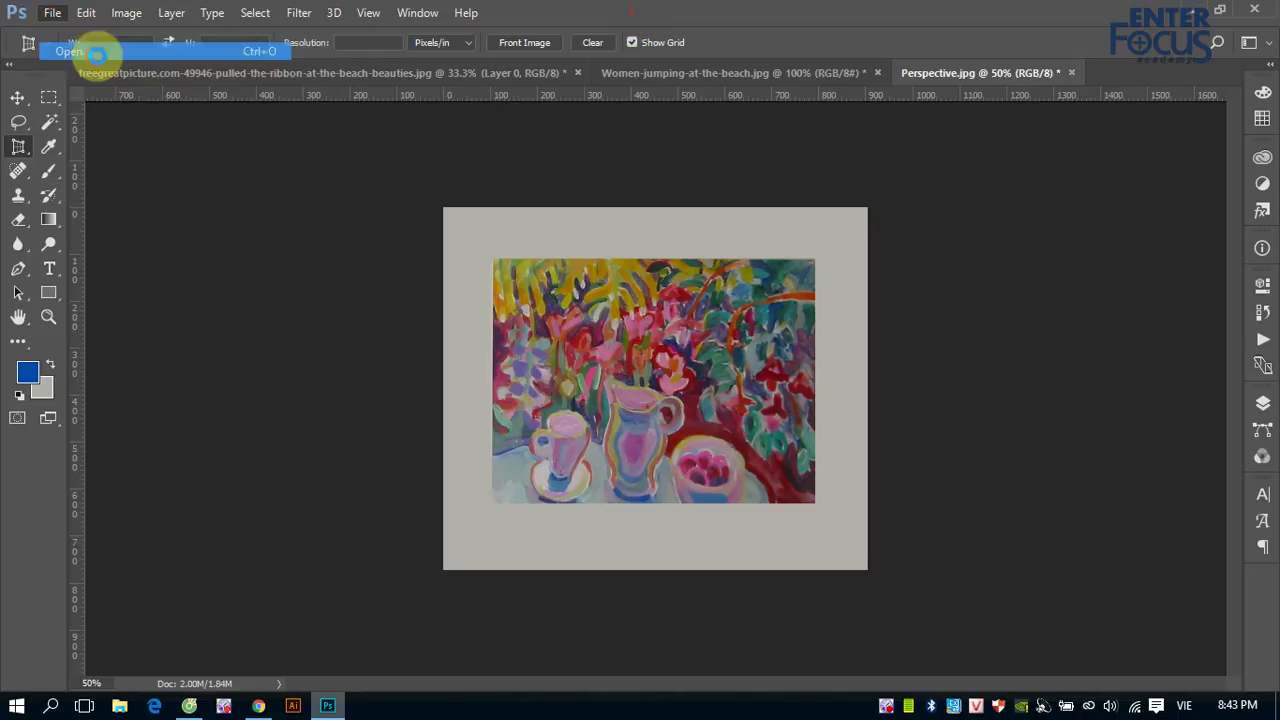
scroll(925, 435, "down", 3)
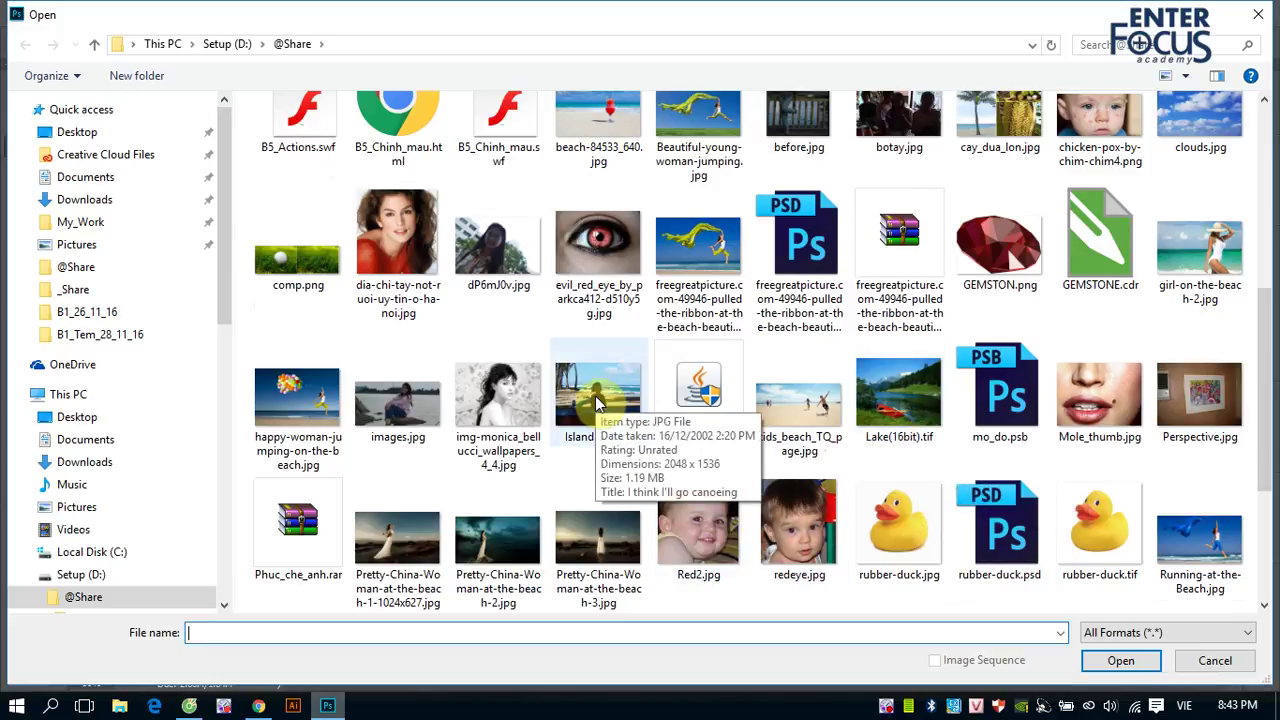
double_click(598, 402)
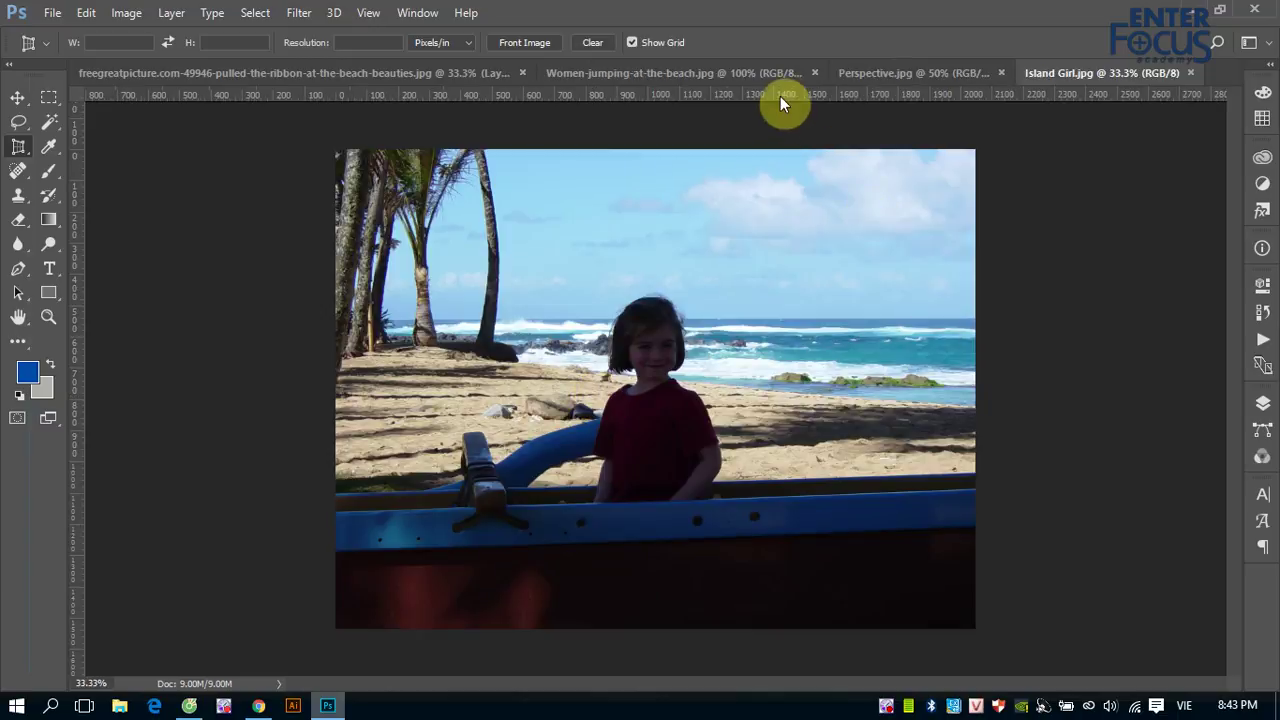
left_click_drag(780, 96, 779, 318)
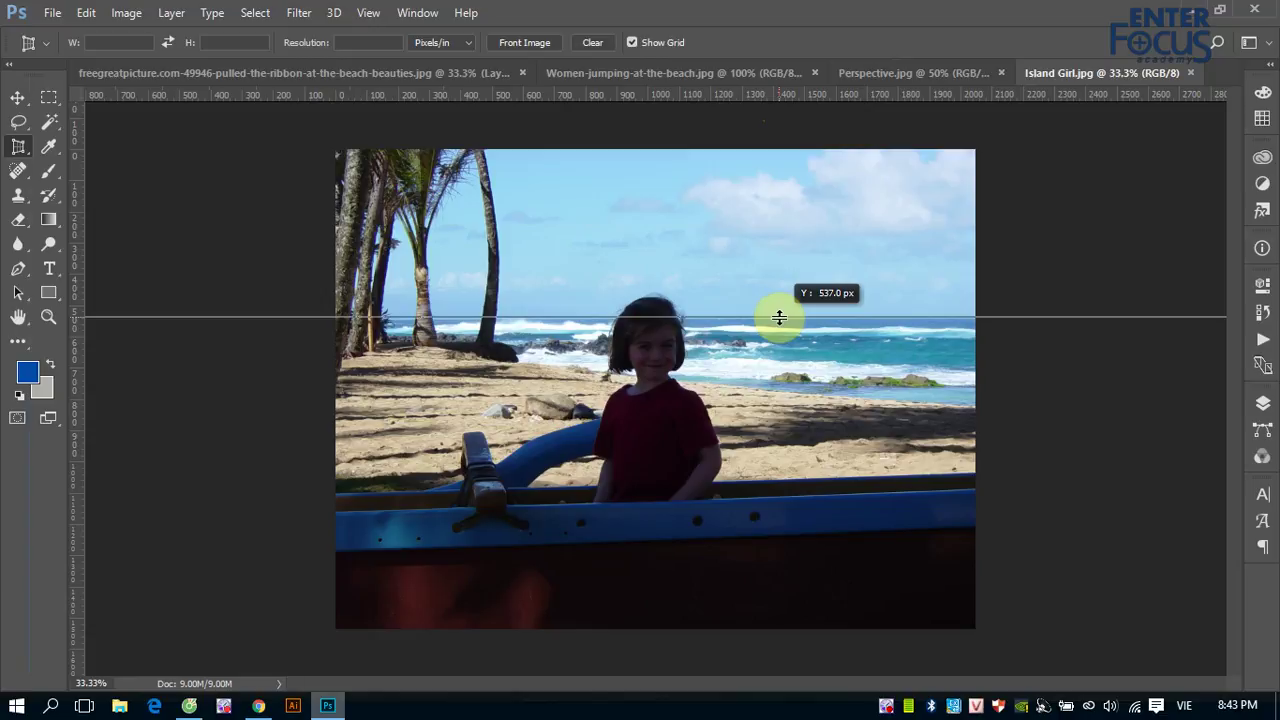
left_click_drag(779, 318, 771, 86)
Browse from Data (E:) through _Hoc_lieu, 02_Bai_tap, 2D and Adobe_Photoshop_CS6_Lessons to Lesson02.
left_click(52, 12)
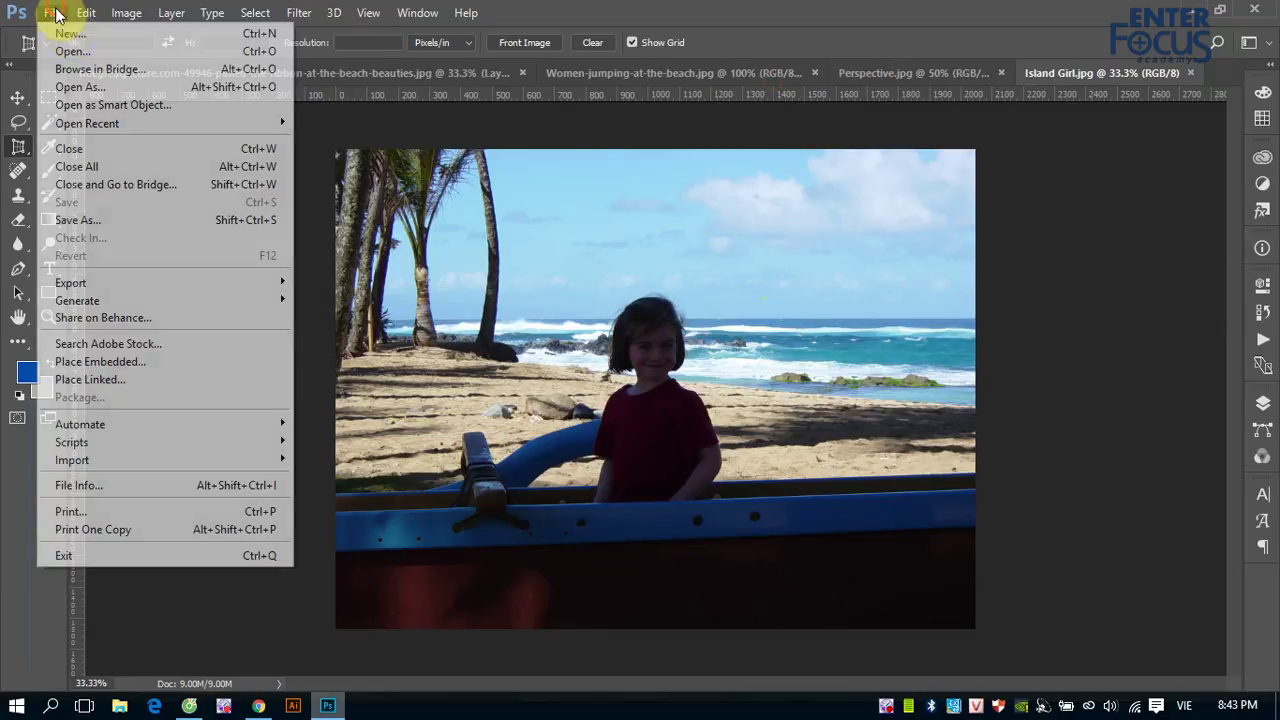
left_click(63, 47)
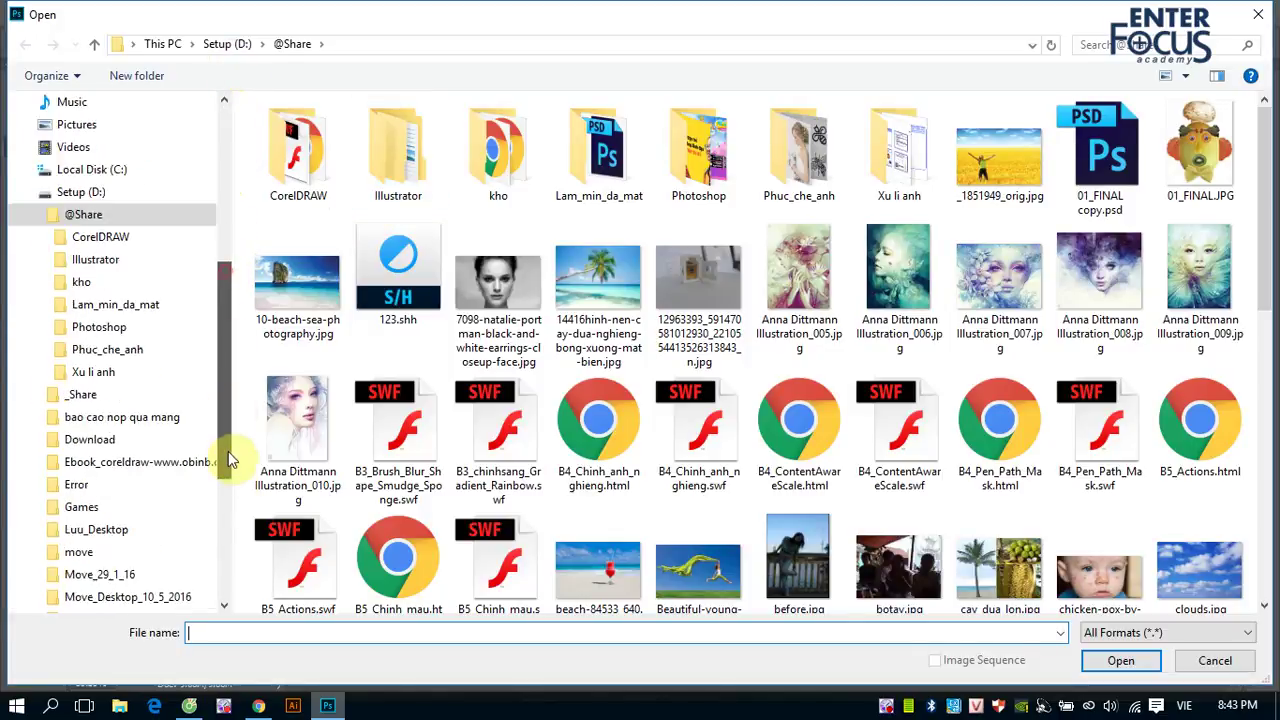
left_click_drag(225, 271, 228, 551)
left_click(119, 552)
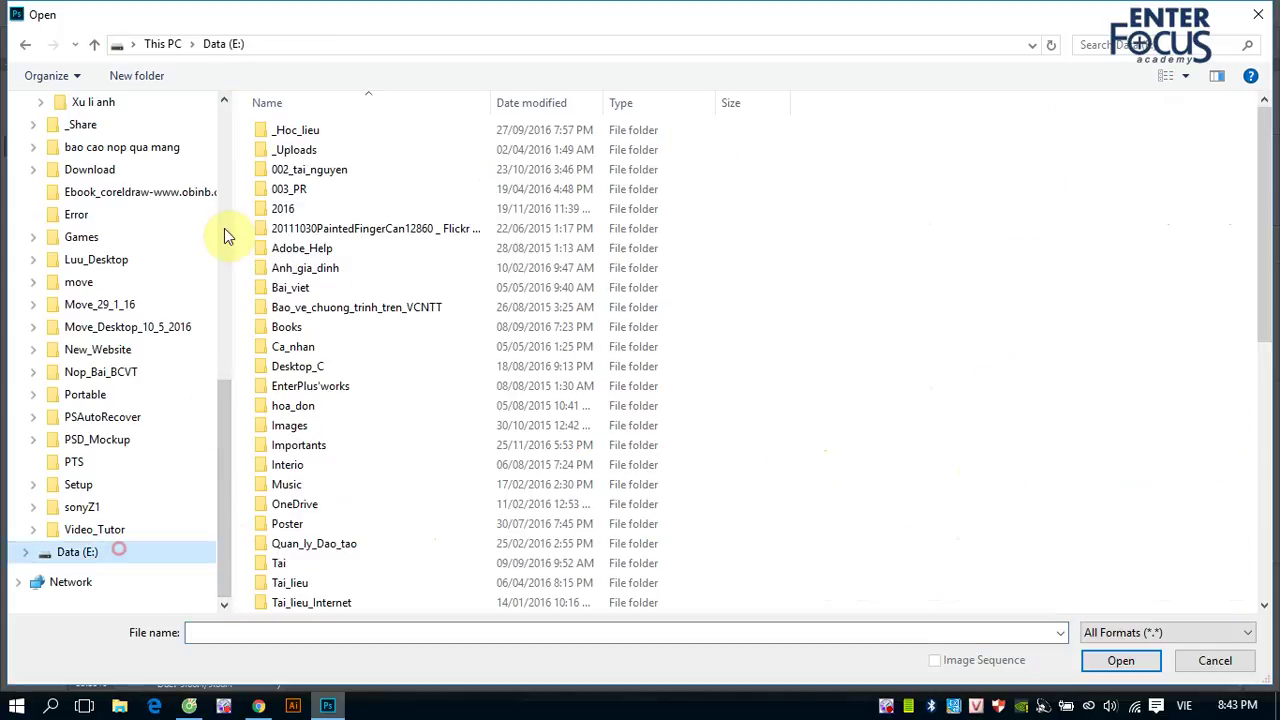
double_click(292, 137)
double_click(290, 152)
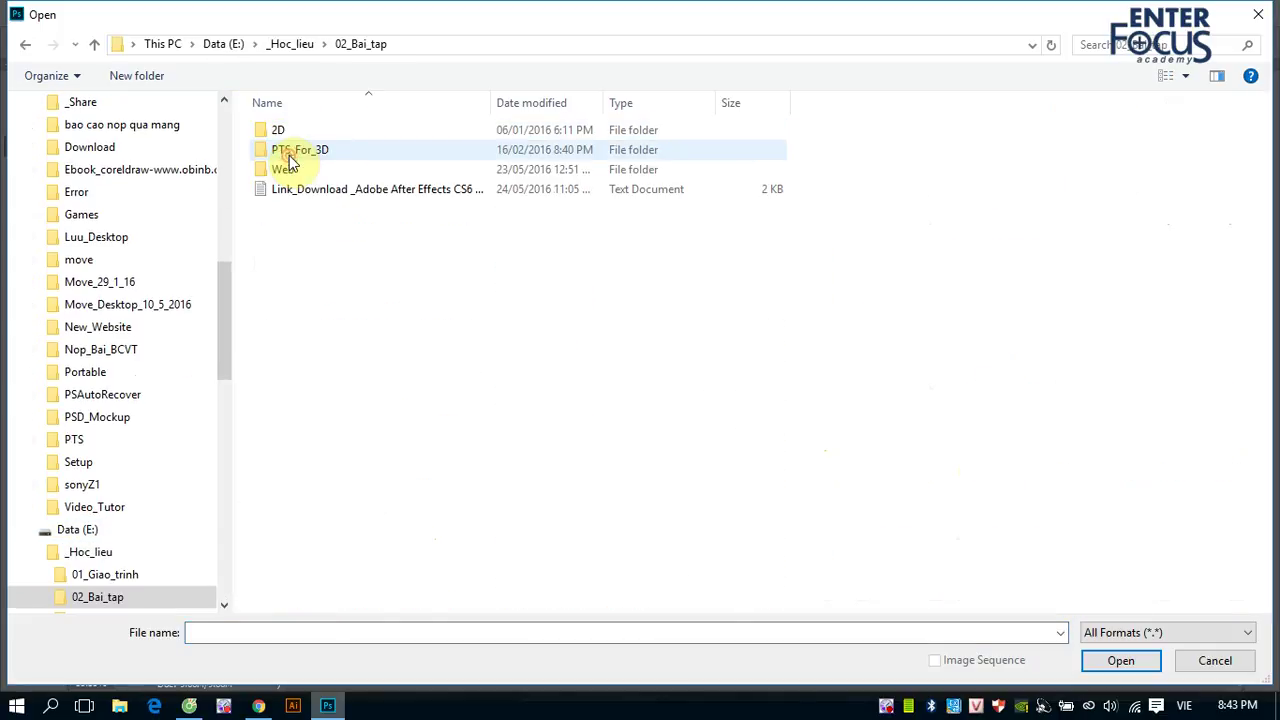
double_click(272, 130)
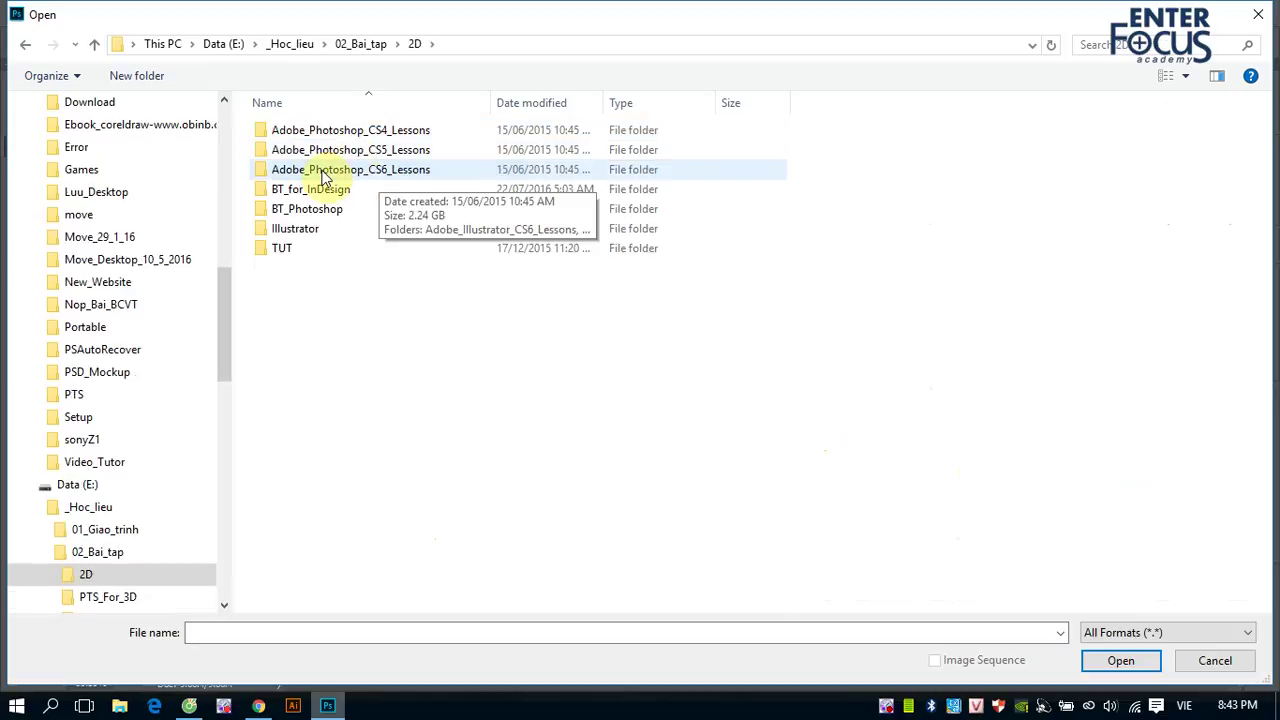
double_click(323, 172)
double_click(310, 170)
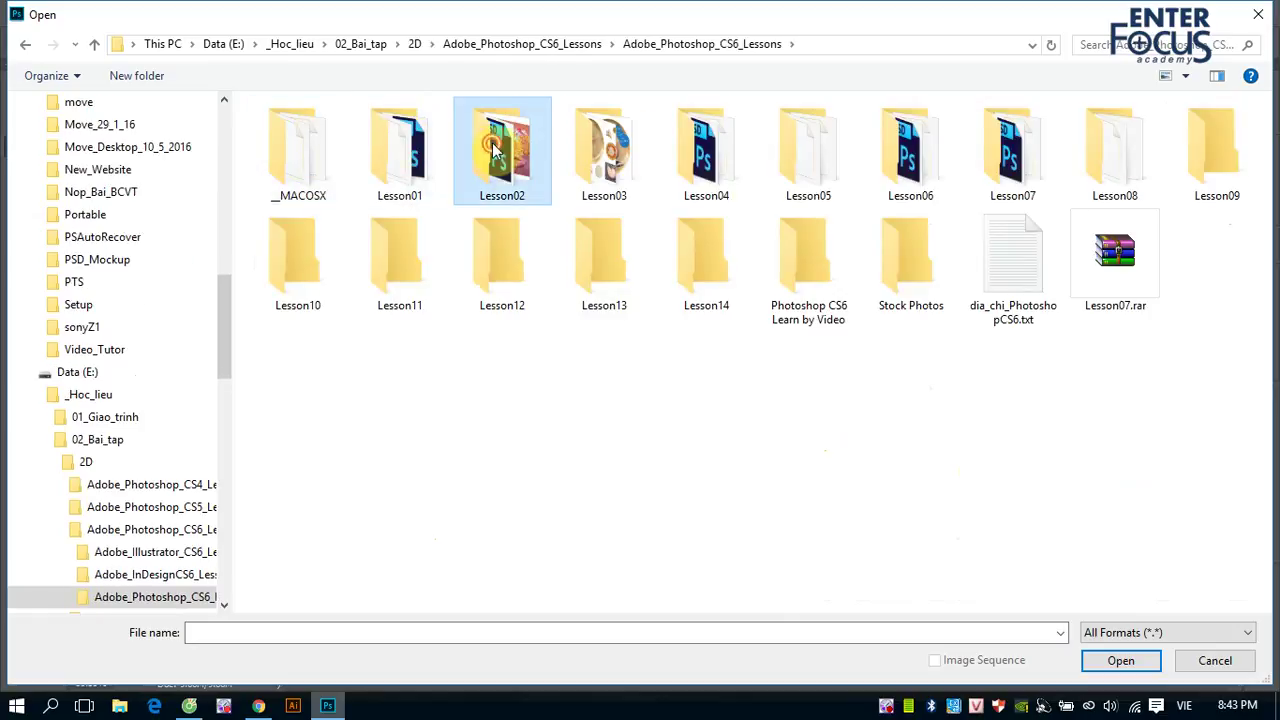
double_click(490, 152)
Try opening 02Start.jpg, then close Camera Raw without opening the photo.
left_click(515, 178)
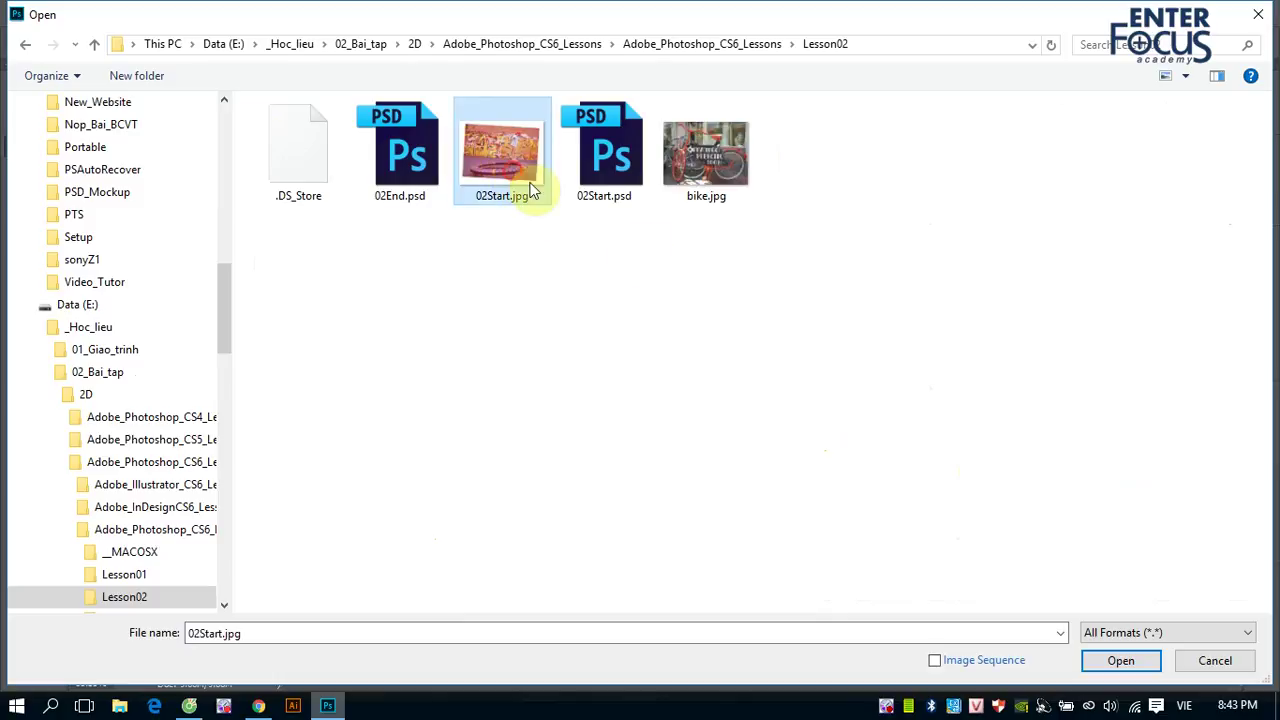
left_click(1120, 662)
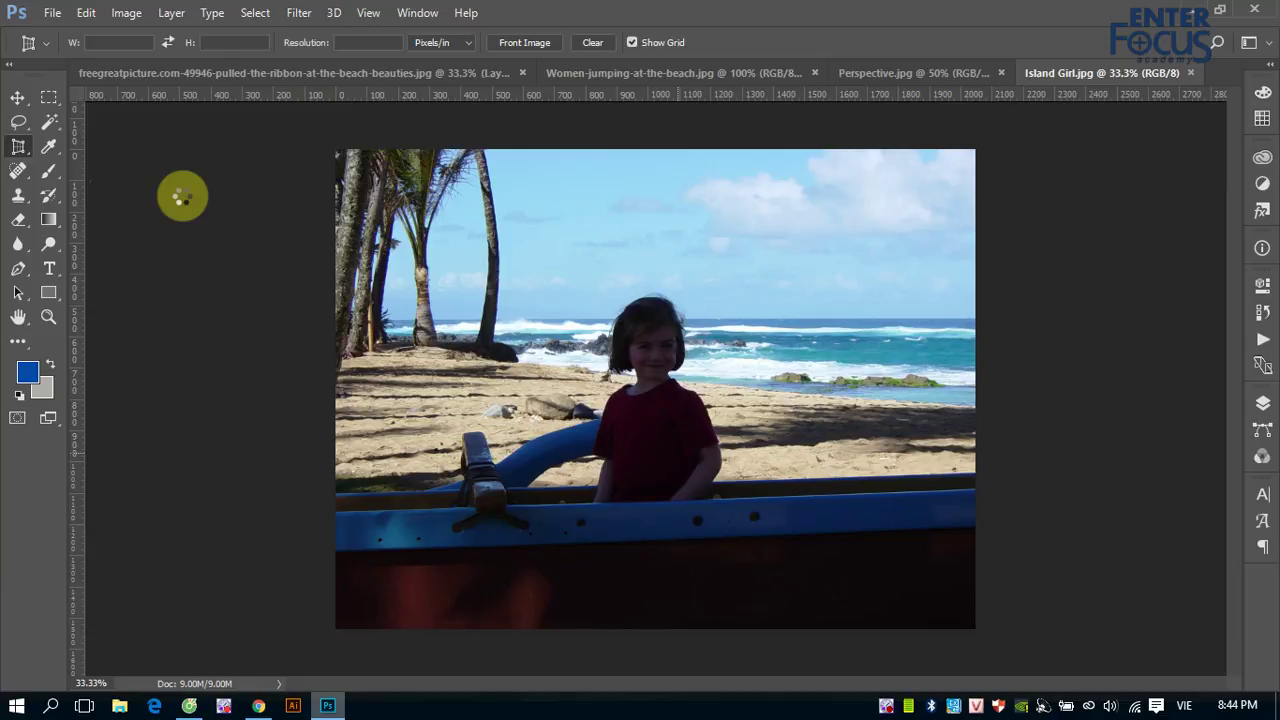
key("ctrl+shift+a")
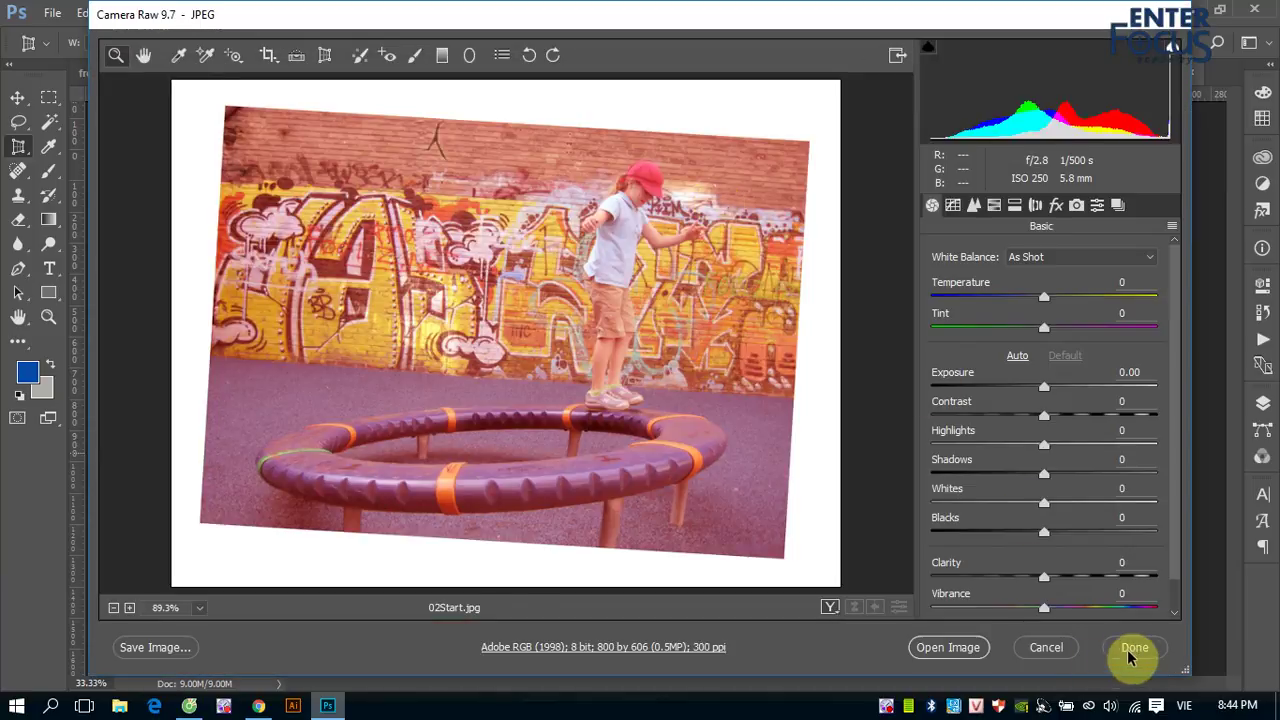
left_click(1133, 650)
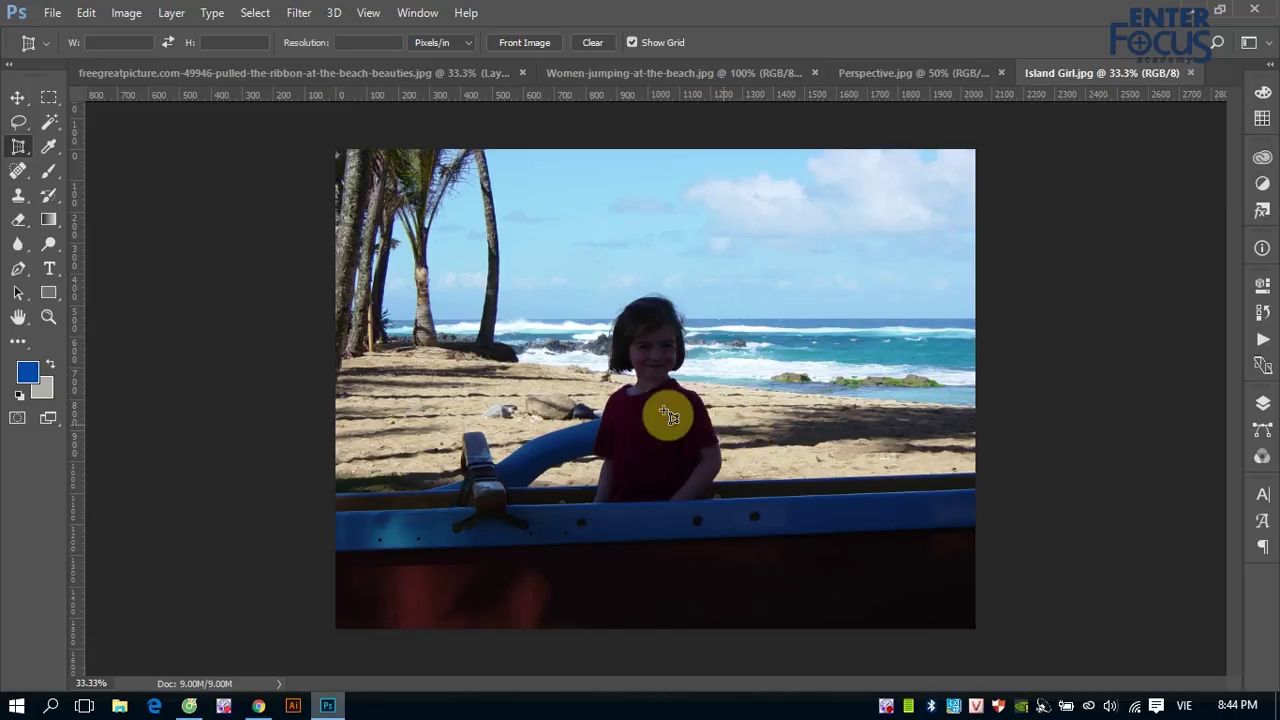
Open 02Start.psd from the Lesson02 folder as a new document.
left_click(52, 12)
left_click(71, 46)
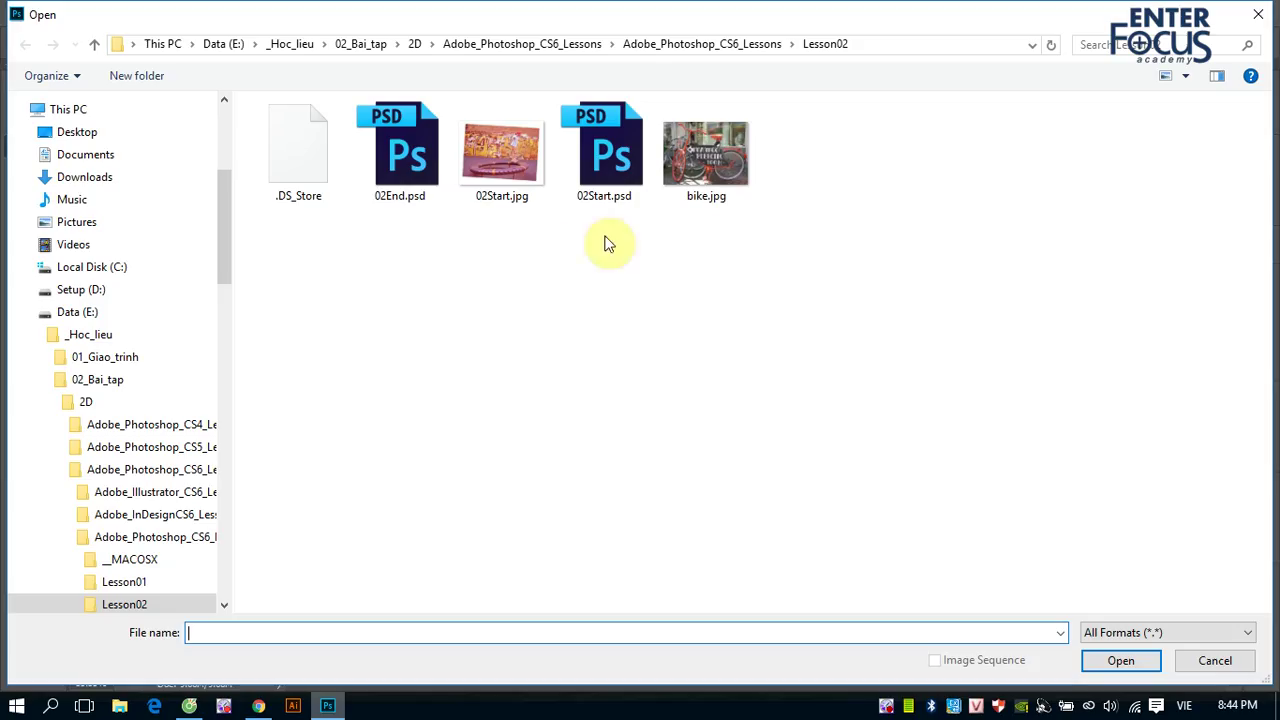
left_click(628, 195)
left_click(1116, 662)
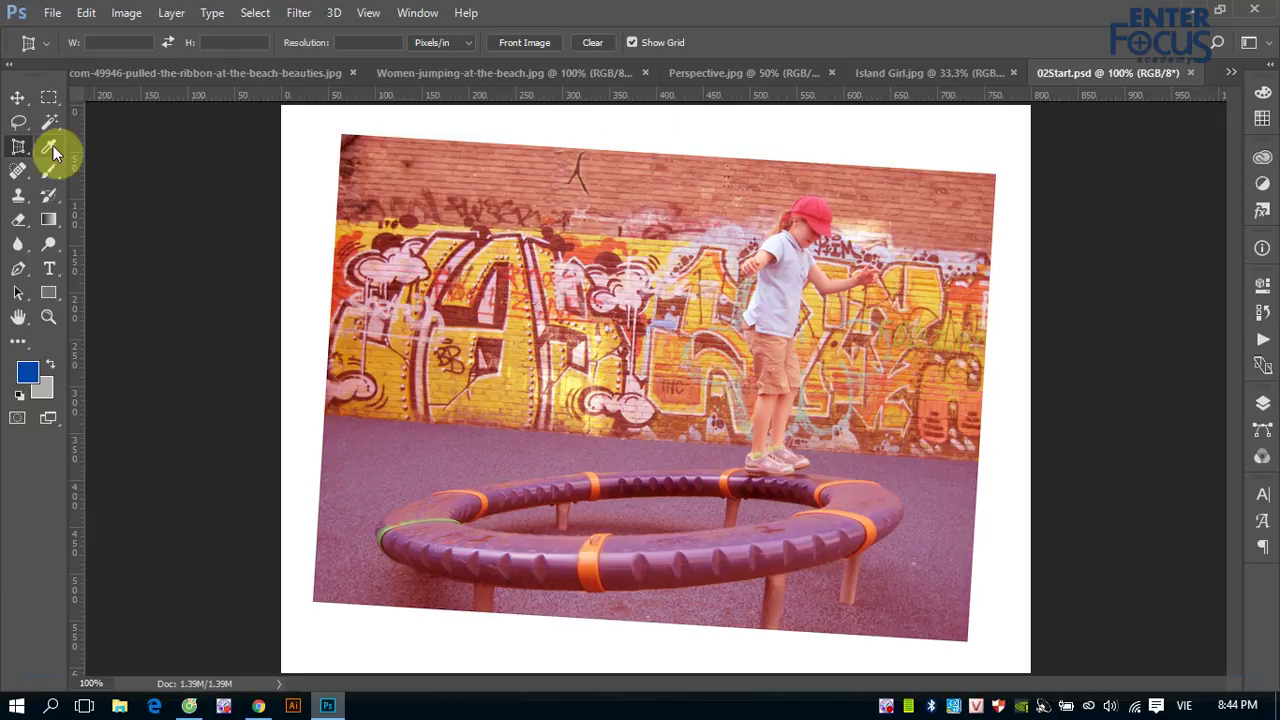
Convert the Background into the editable Layer 0.
left_click(1262, 405)
double_click(1160, 245)
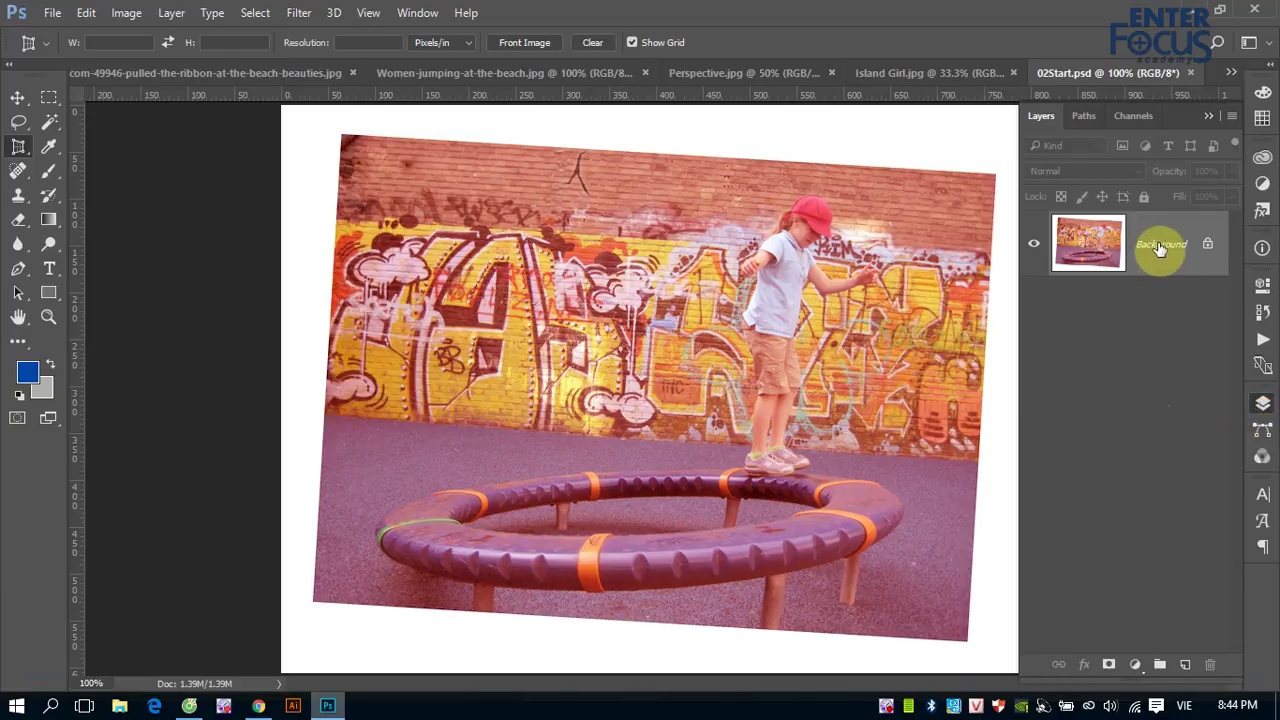
left_click(797, 222)
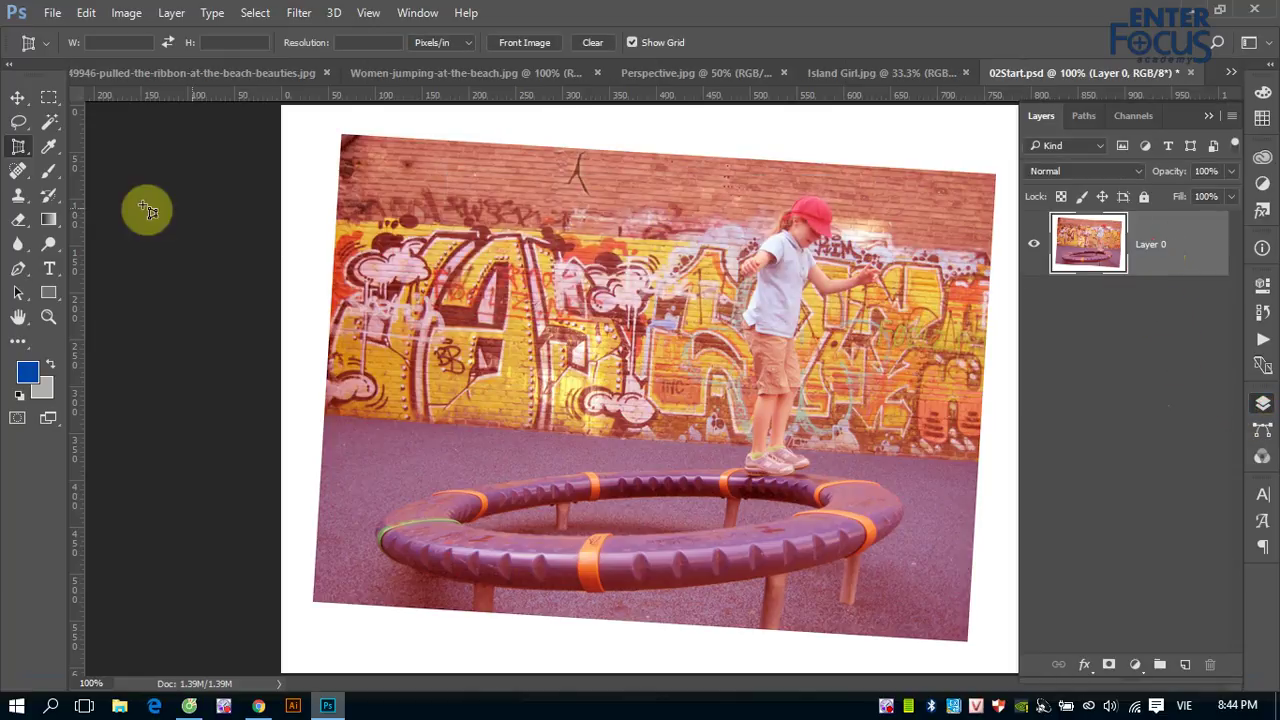
Measure the photo's top edge with the Ruler tool and straighten the layer level.
left_click(49, 147)
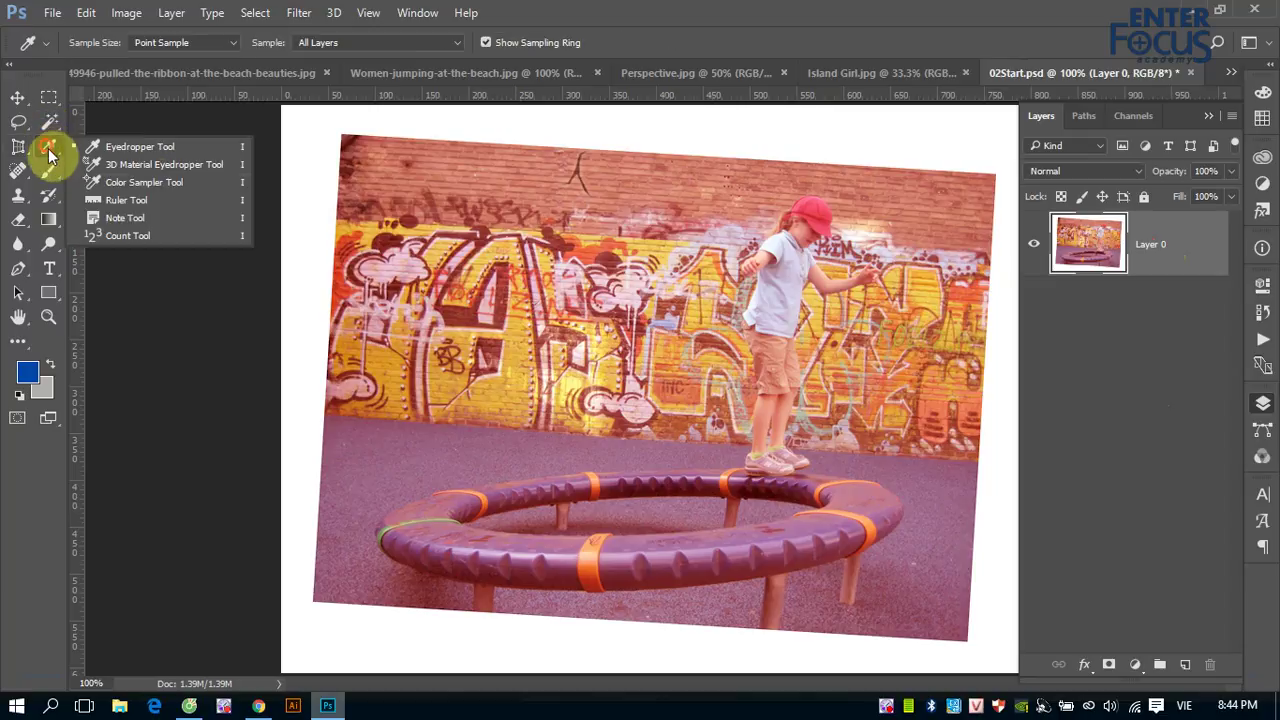
left_click(135, 200)
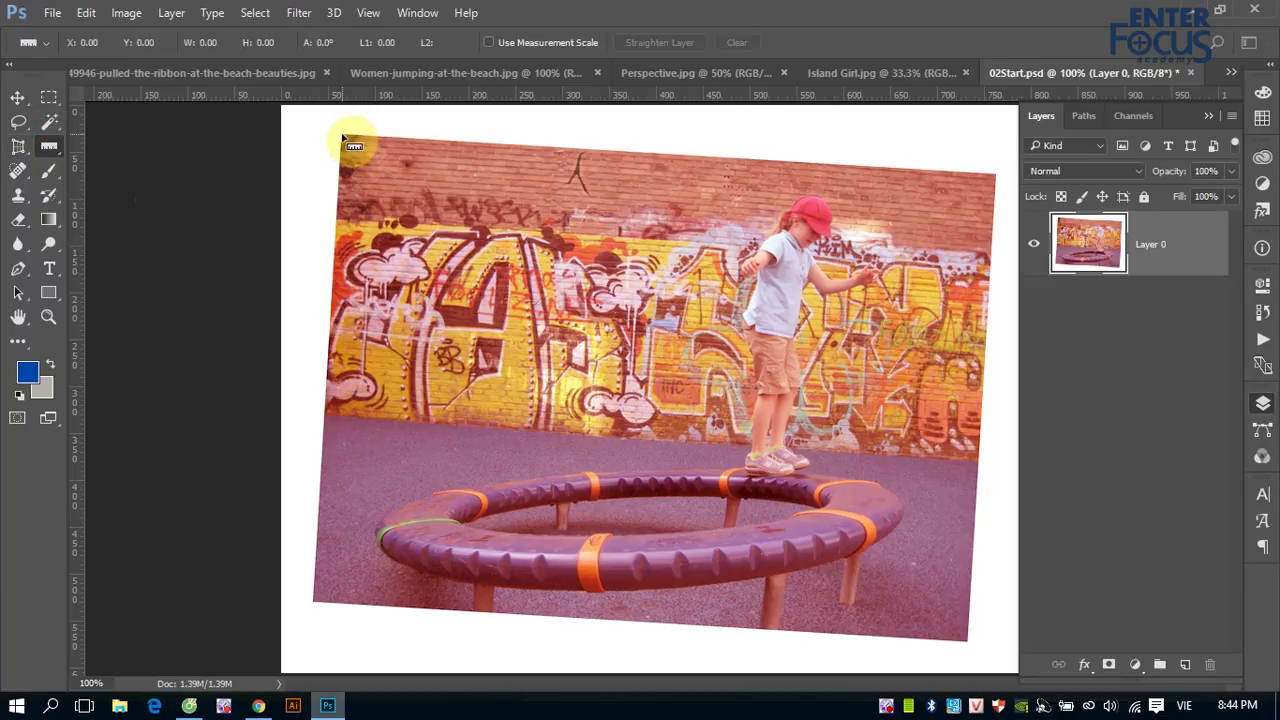
left_click_drag(342, 136, 863, 171)
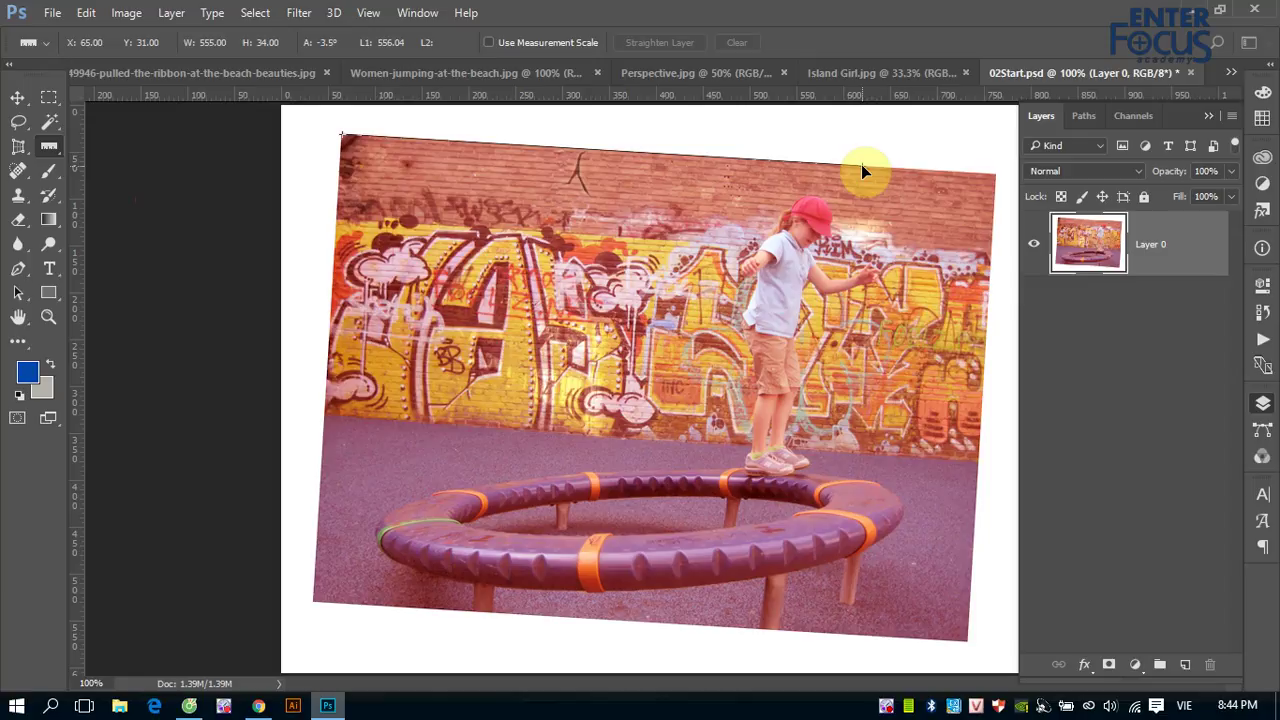
mouse_move(861, 164)
left_mouse_down()
mouse_move(716, 138)
mouse_move(383, 138)
mouse_move(394, 137)
left_mouse_up()
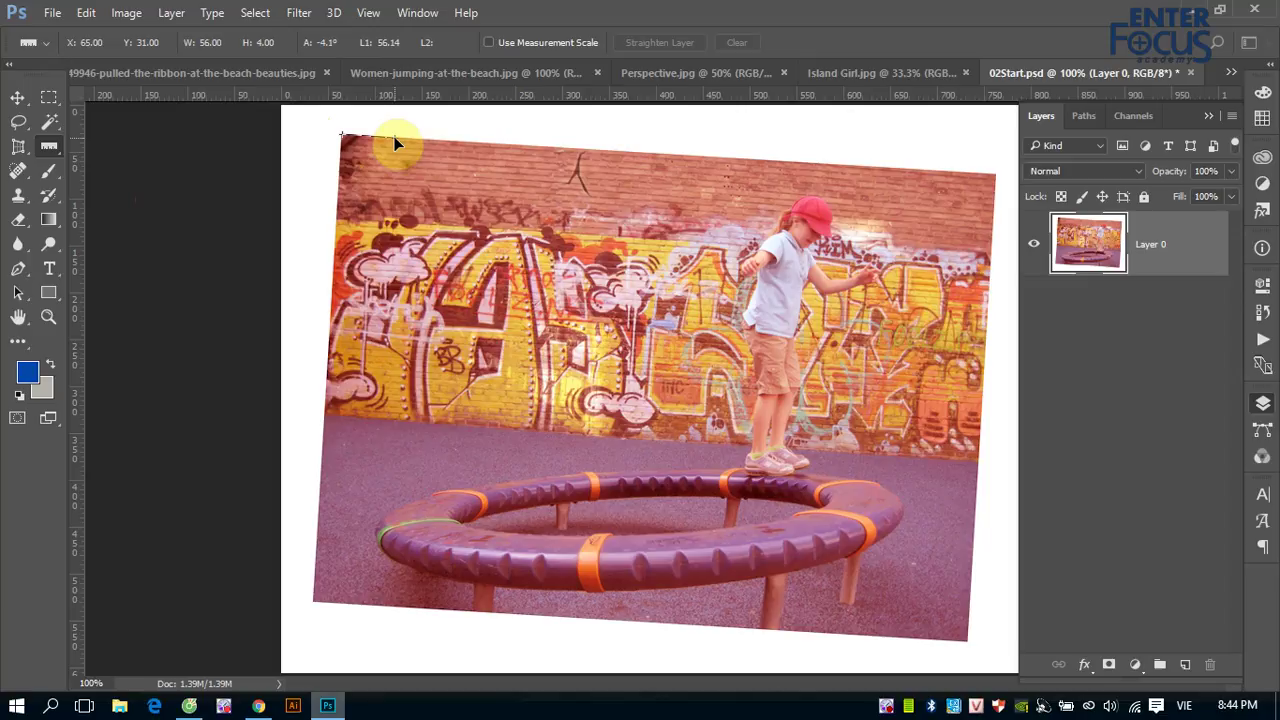
mouse_move(394, 137)
left_mouse_down()
mouse_move(939, 181)
mouse_move(950, 171)
left_mouse_up()
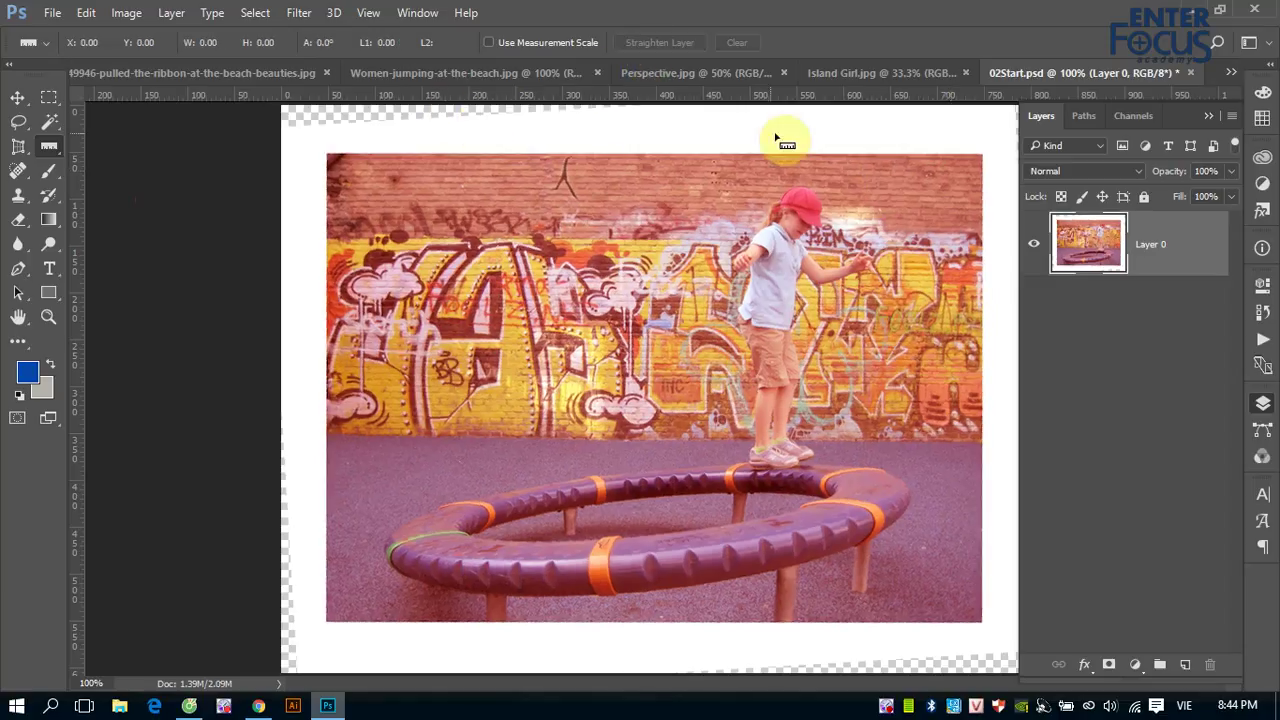
key("ctrl+minus")
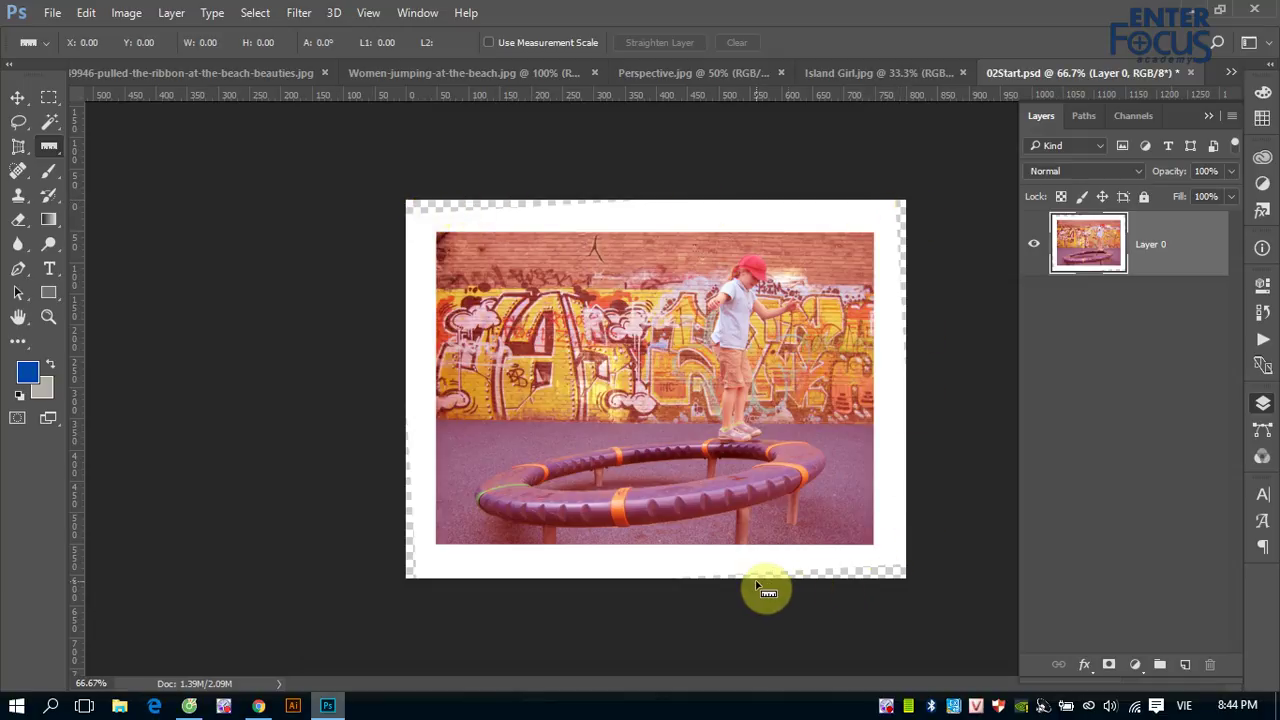
left_click(125, 14)
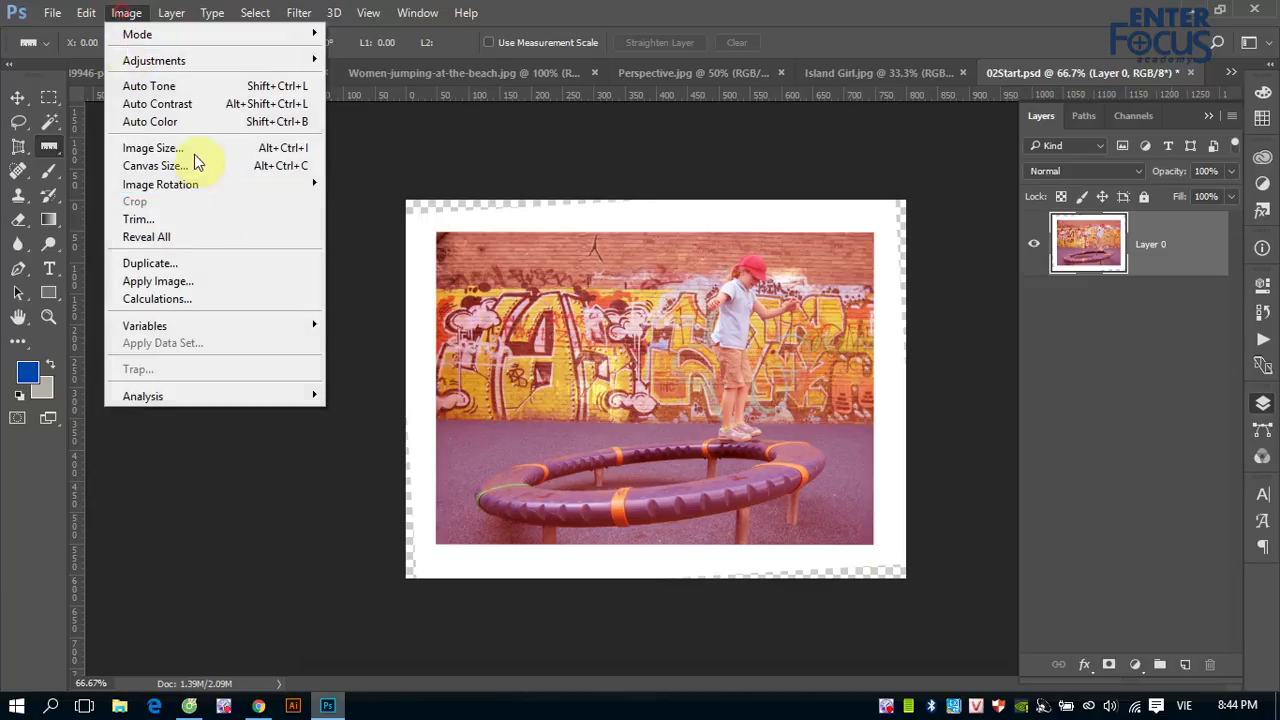
left_click(166, 222)
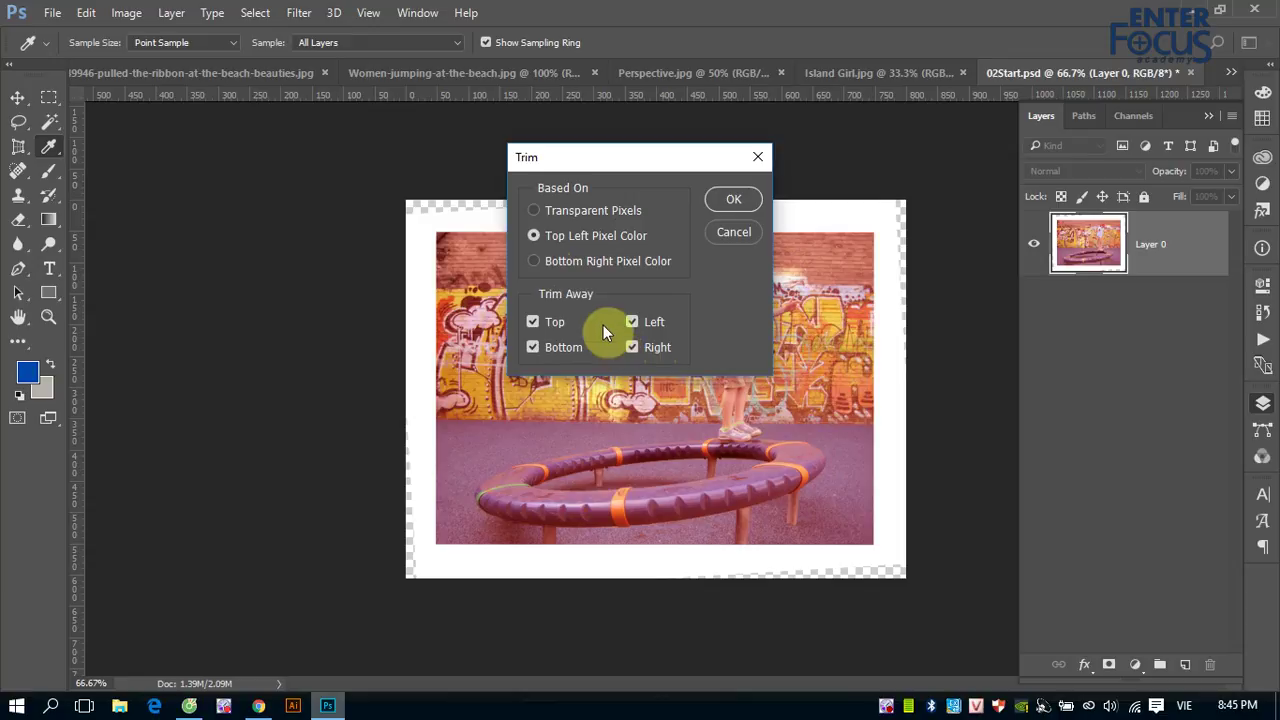
left_click(533, 210)
left_click(729, 201)
key("shift+i")
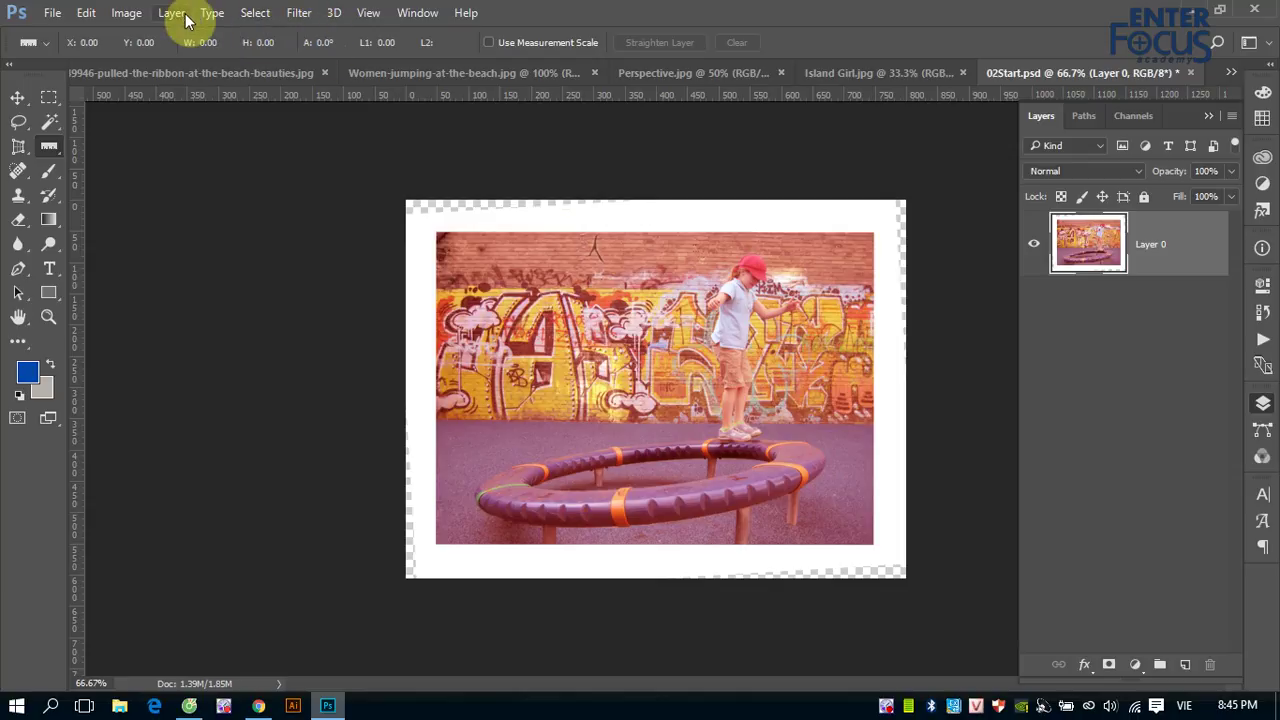
left_click(128, 14)
mouse_move(160, 184)
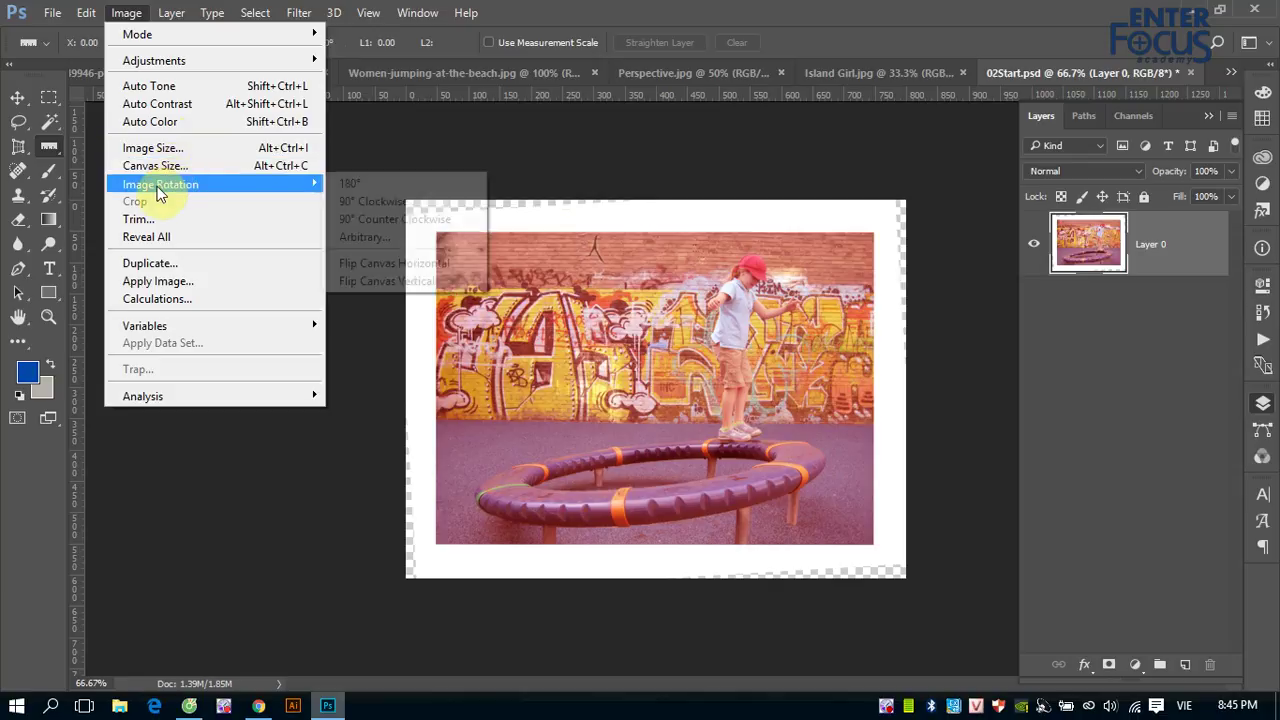
left_click(140, 218)
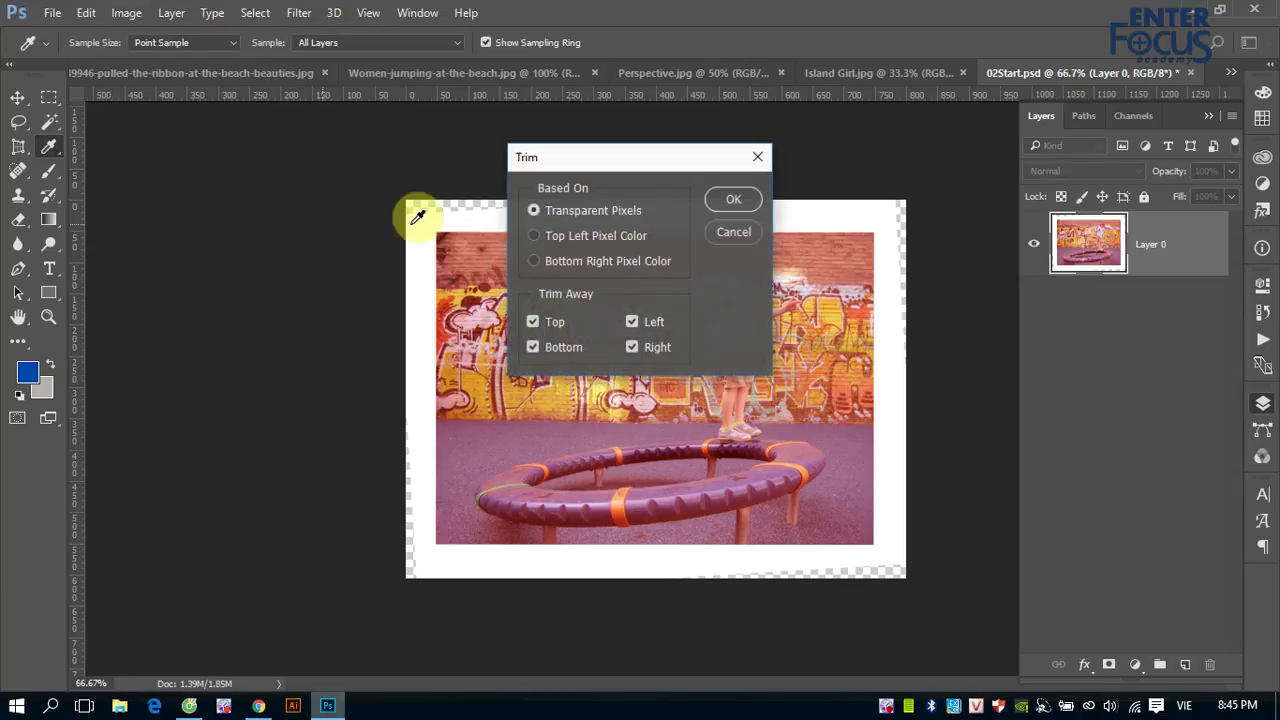
left_click(565, 235)
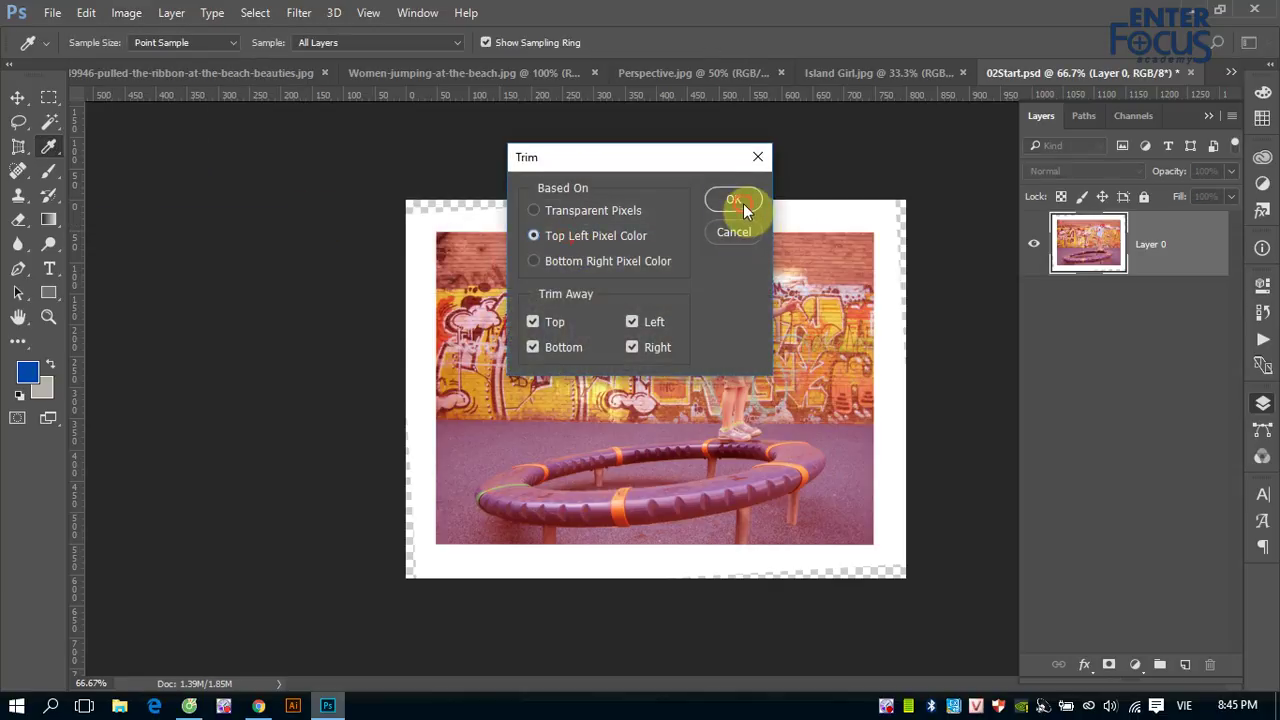
left_click(735, 201)
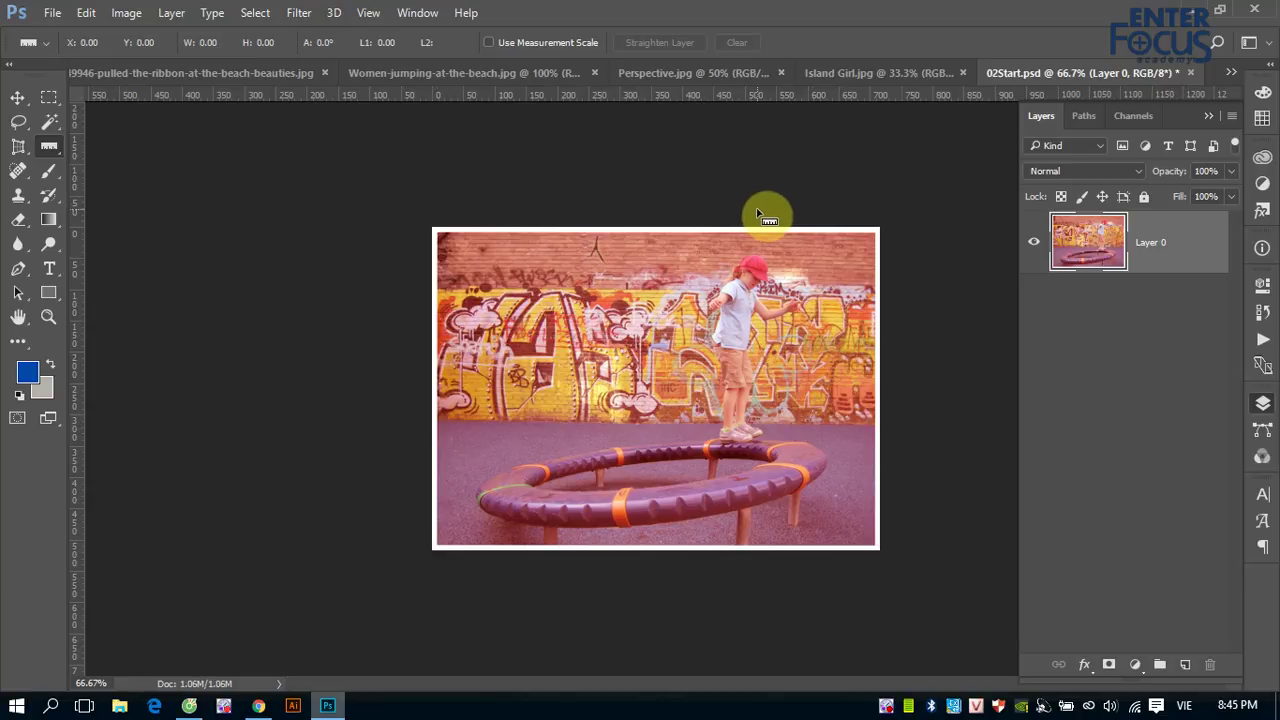
key("ctrl+z")
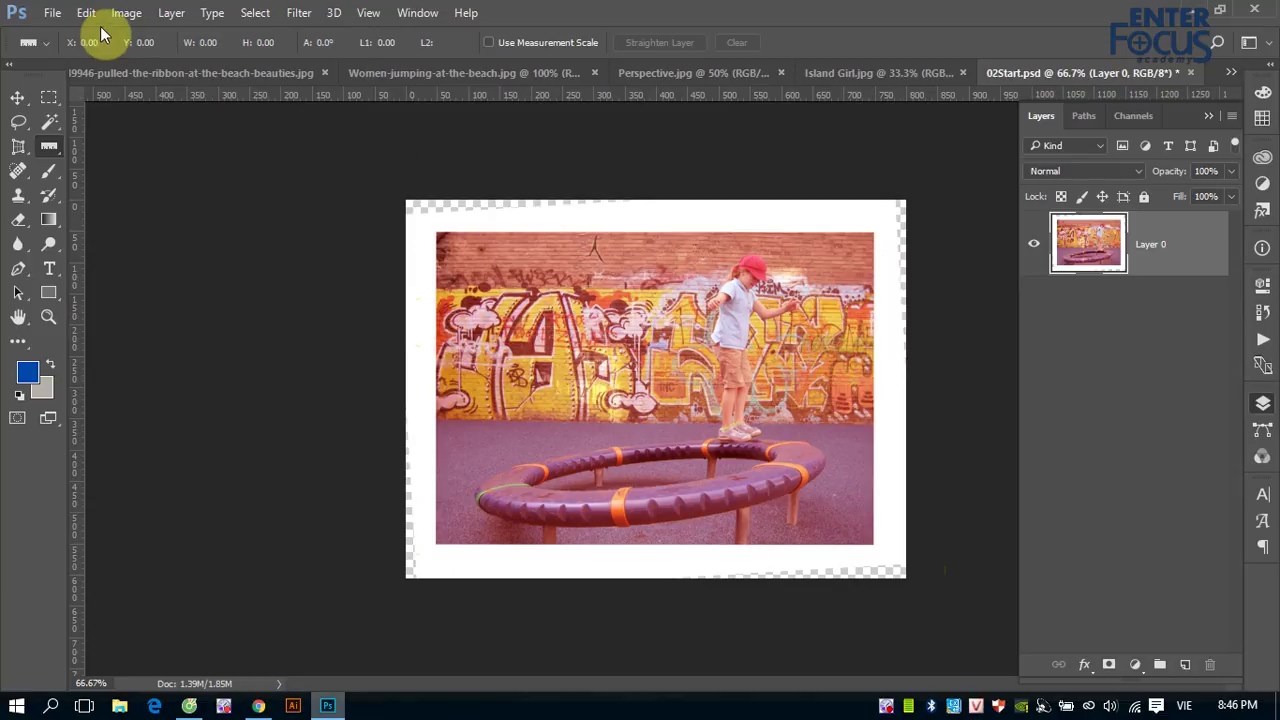
left_click(126, 13)
left_click(162, 223)
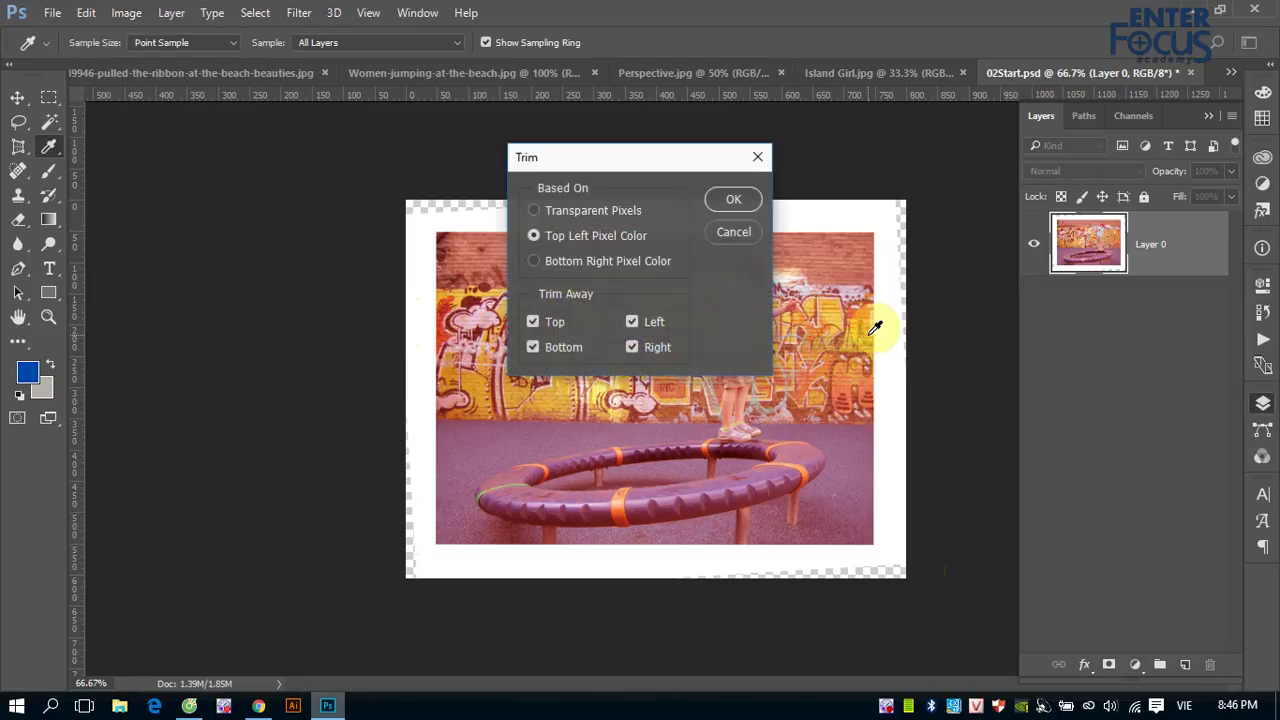
left_click(735, 203)
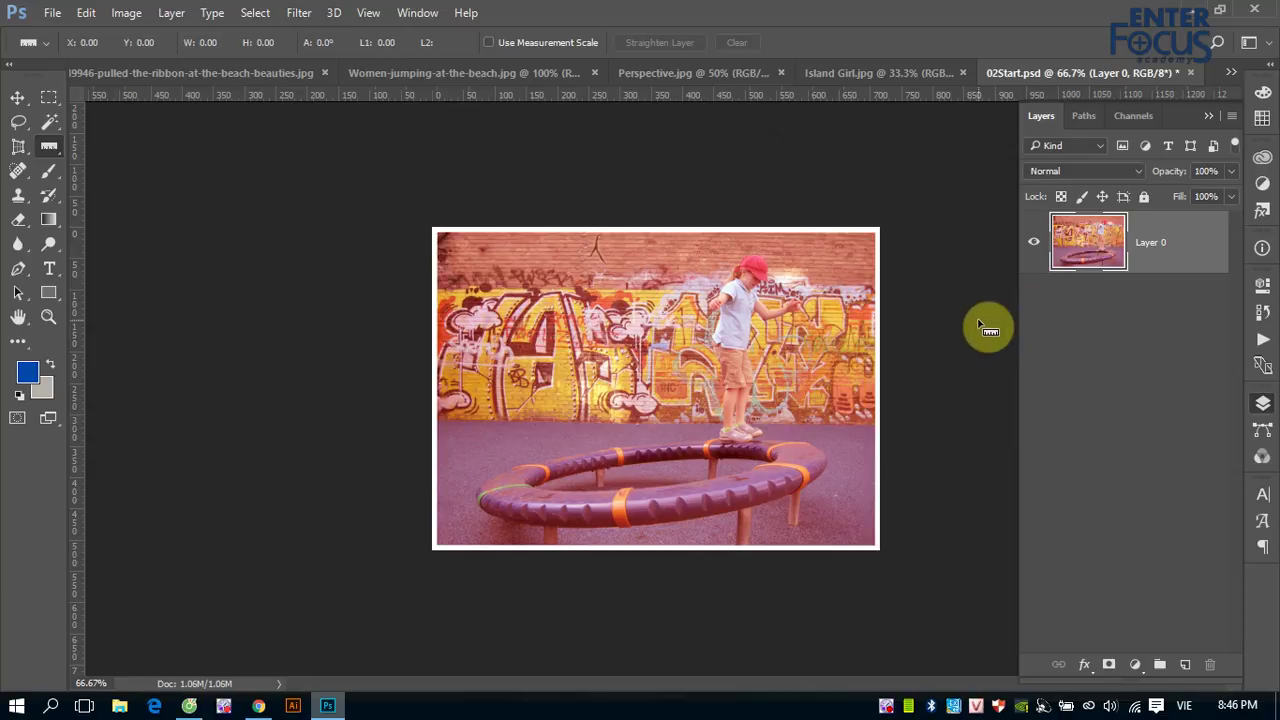
key("ctrl+z")
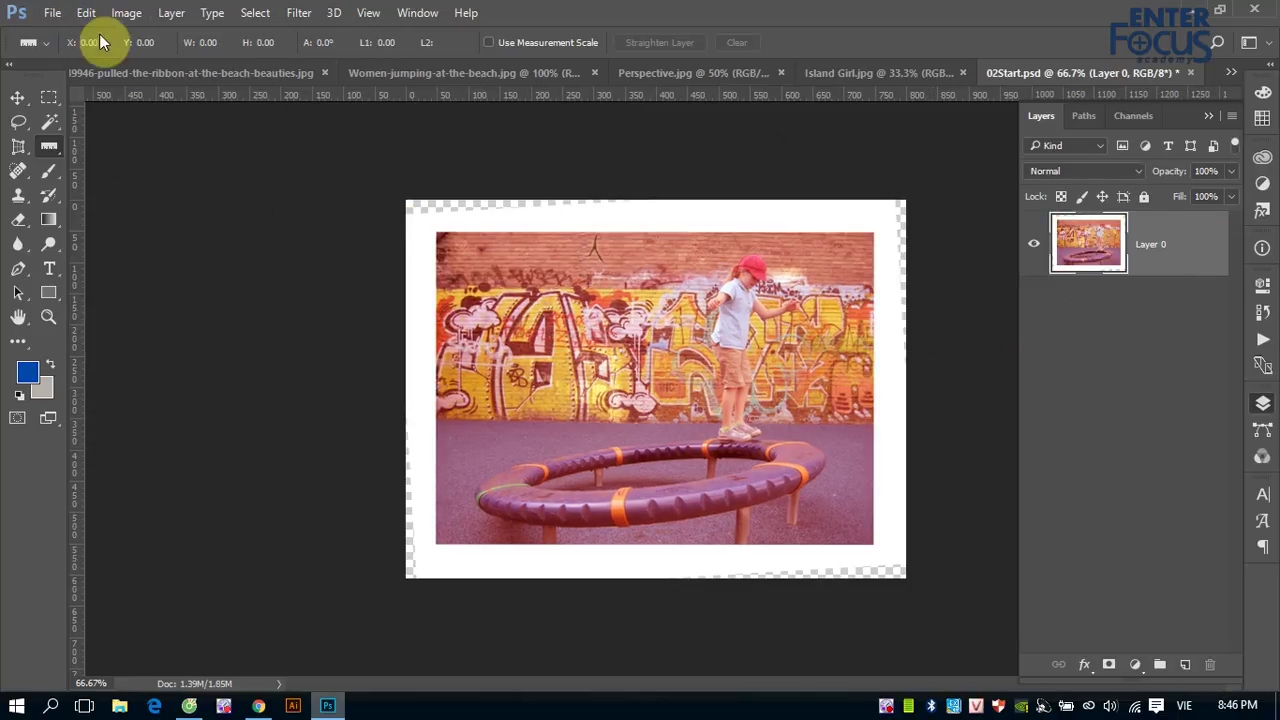
Add 500 px of relative canvas height anchored at bottom-centre, extending the canvas above the photo.
left_click(126, 13)
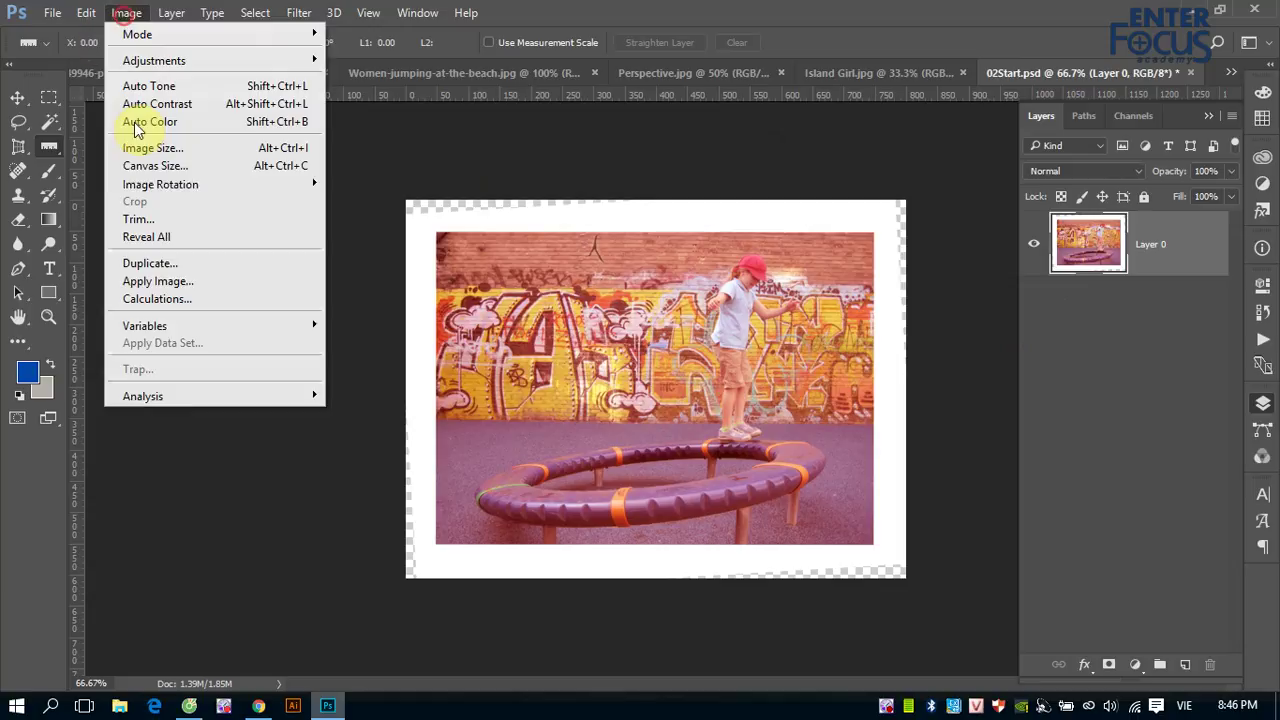
left_click(179, 166)
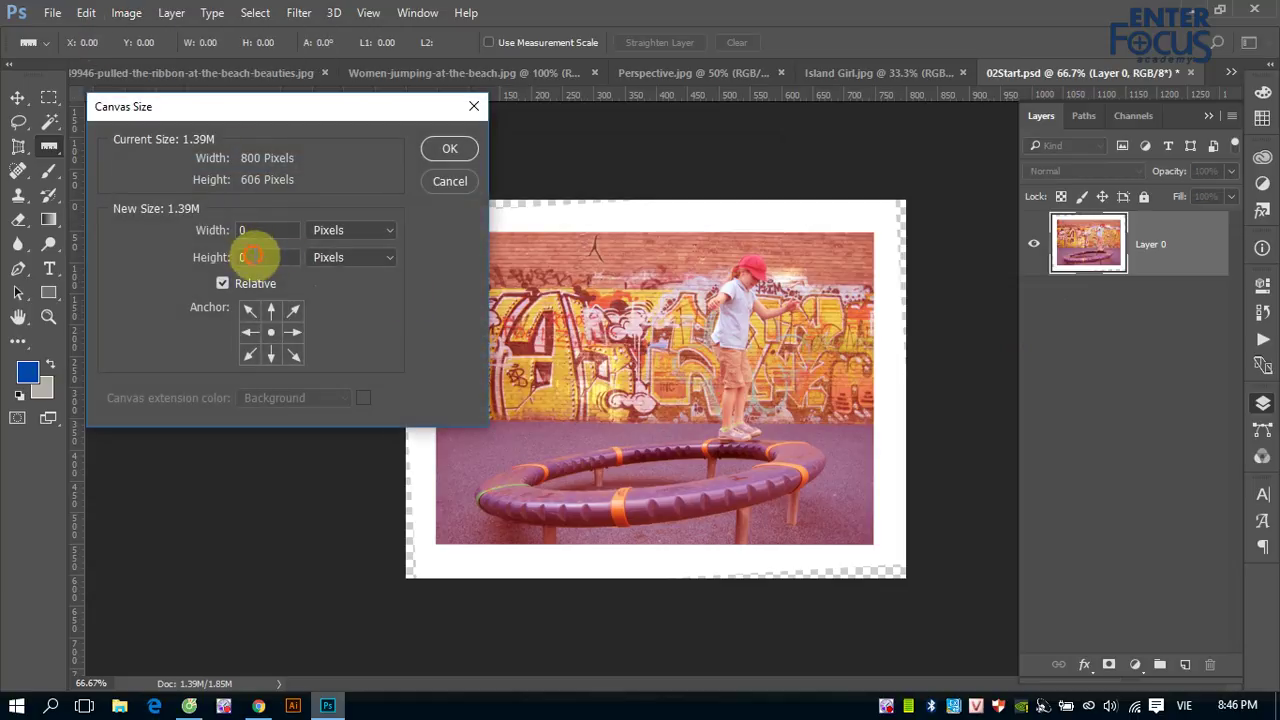
key("Tab")
type("500")
left_click(271, 353)
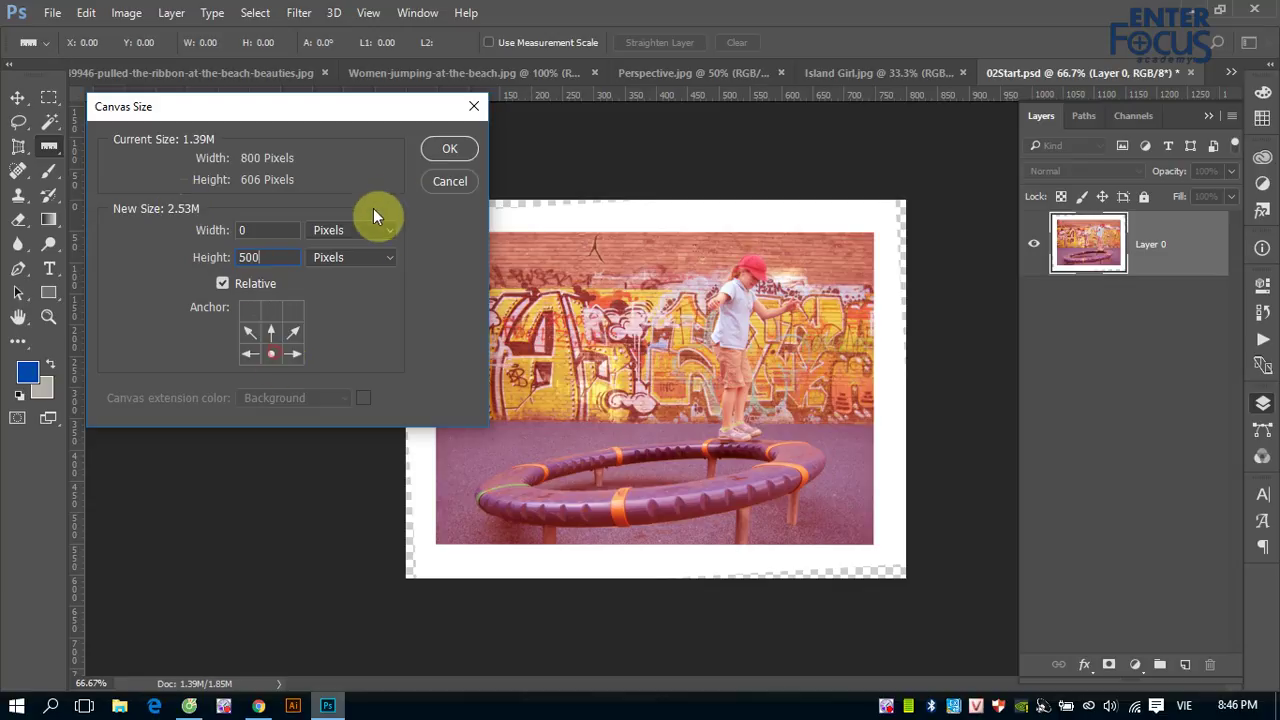
left_click(453, 148)
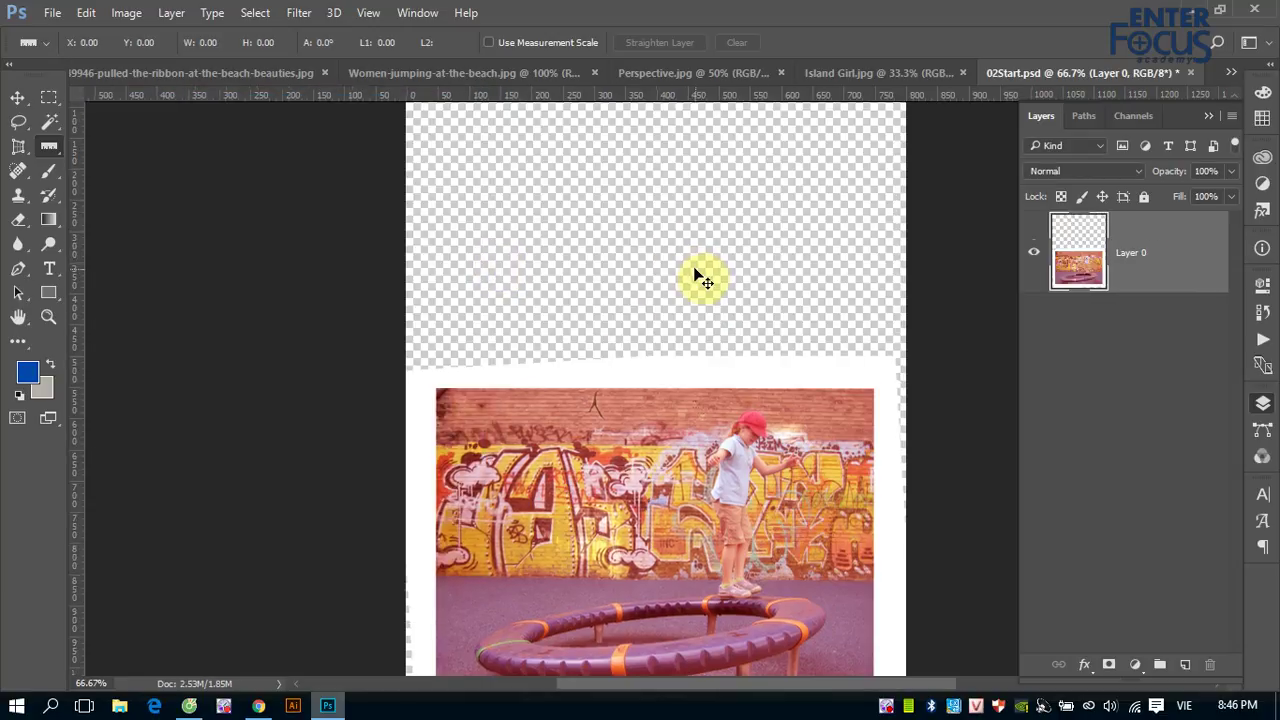
key("ctrl+minus")
key("ctrl+minus")
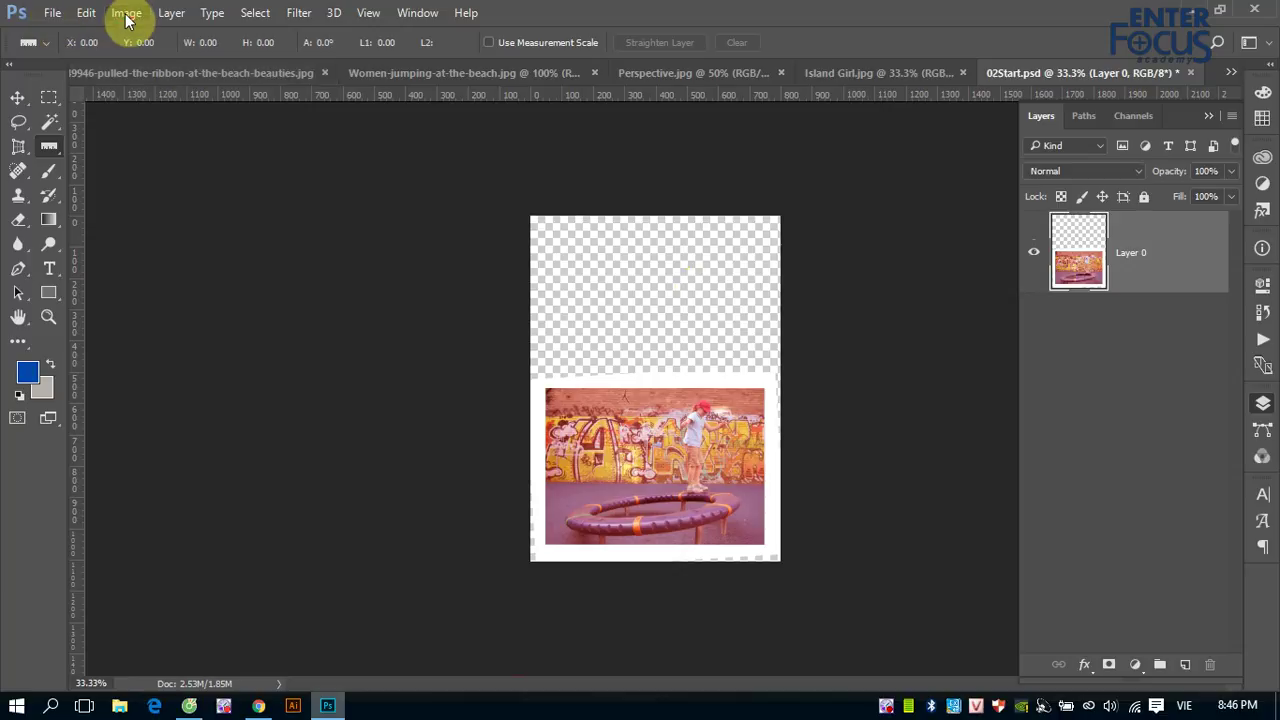
left_click(127, 14)
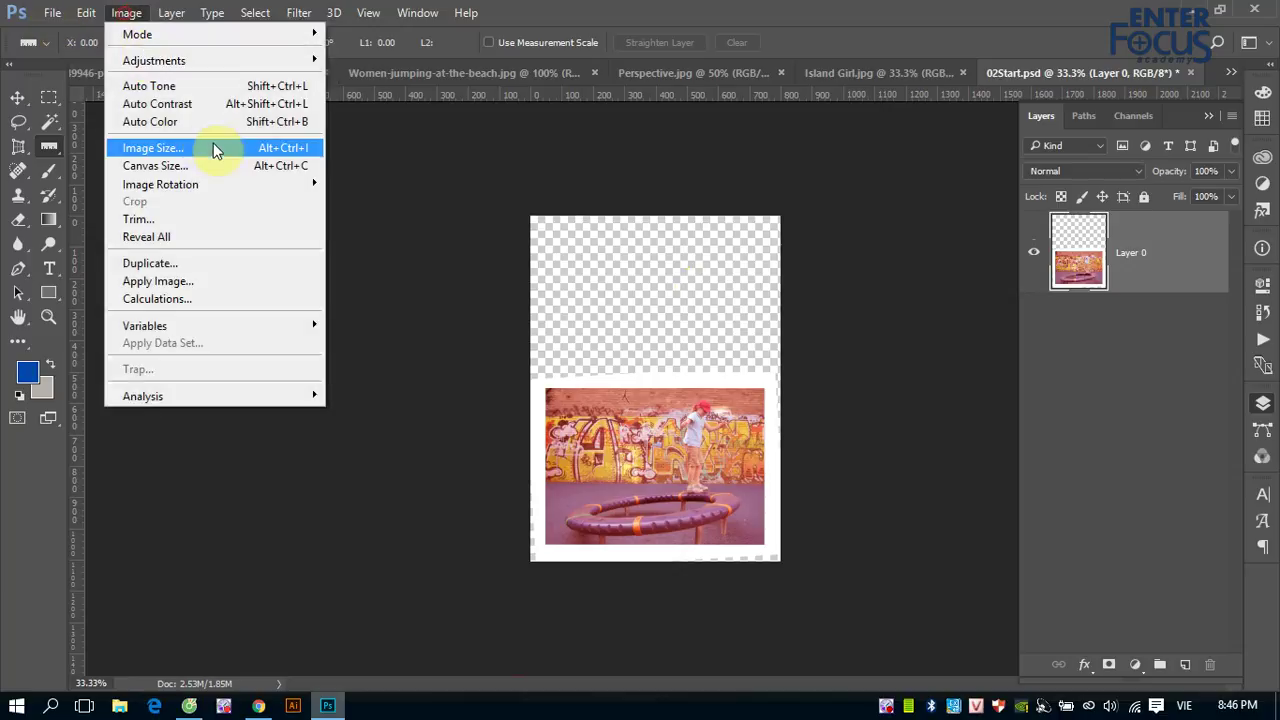
Trim transparent pixels from all four sides, removing the empty band above the photo.
left_click(160, 221)
left_click(534, 210)
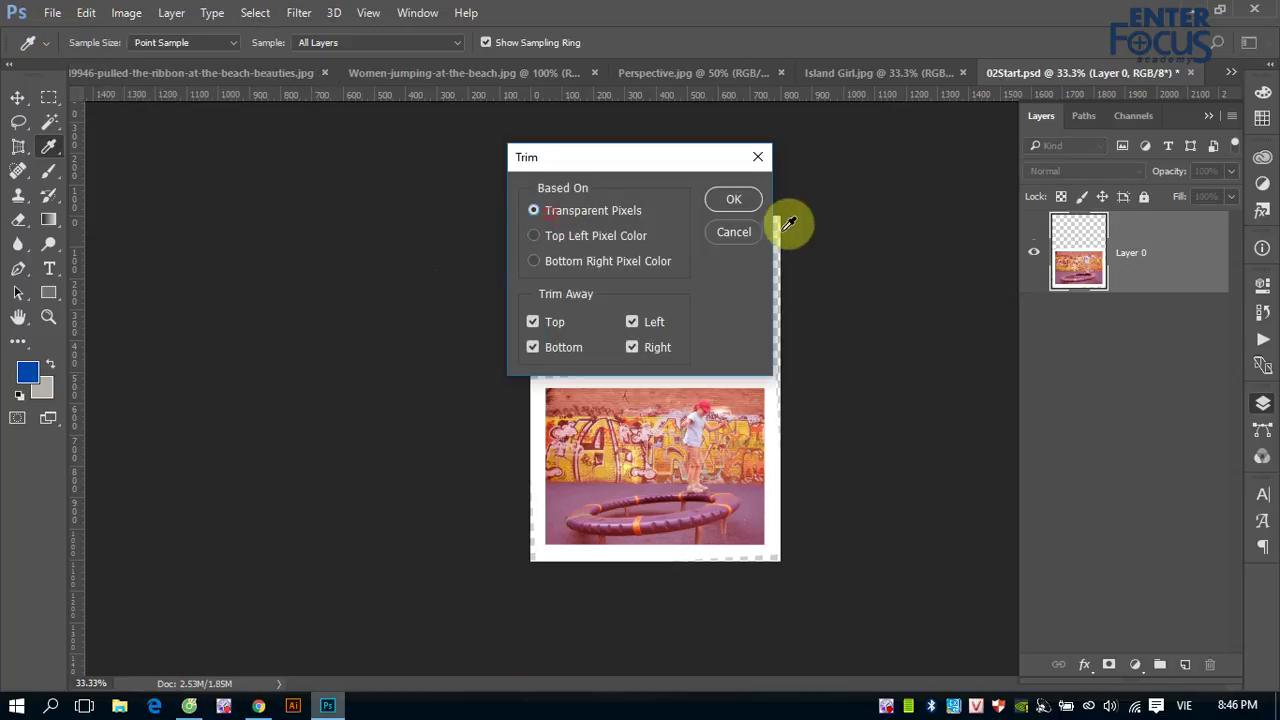
left_click(733, 200)
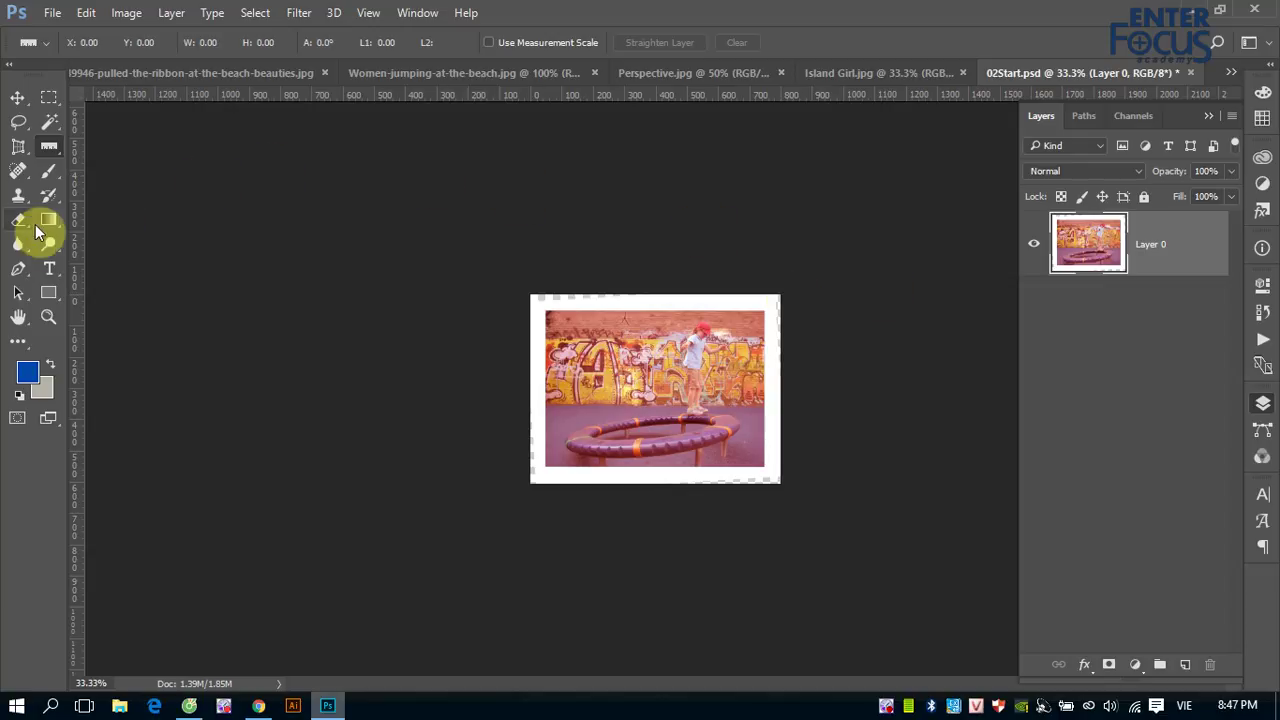
Open the Edit menu to reach the undo command for the trim.
left_click(86, 15)
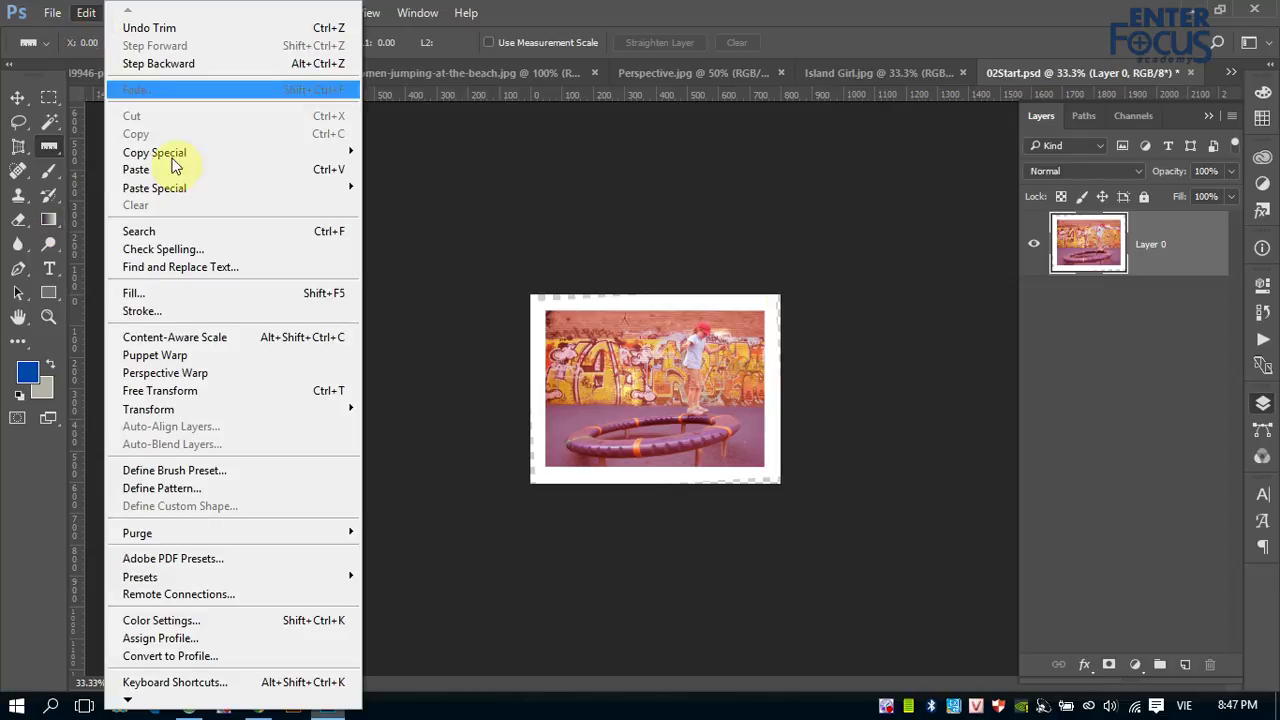